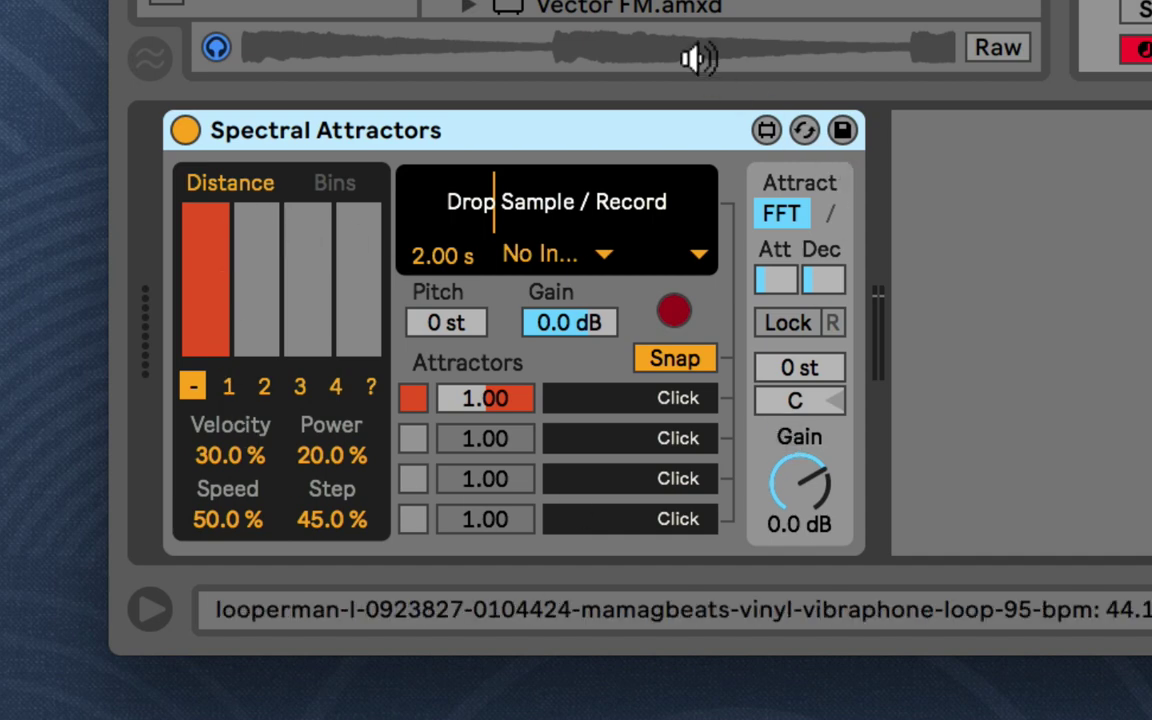
Select synthguitar1.wav, keep the device input at No Input, and start previewing the sample
left_click(660, 6)
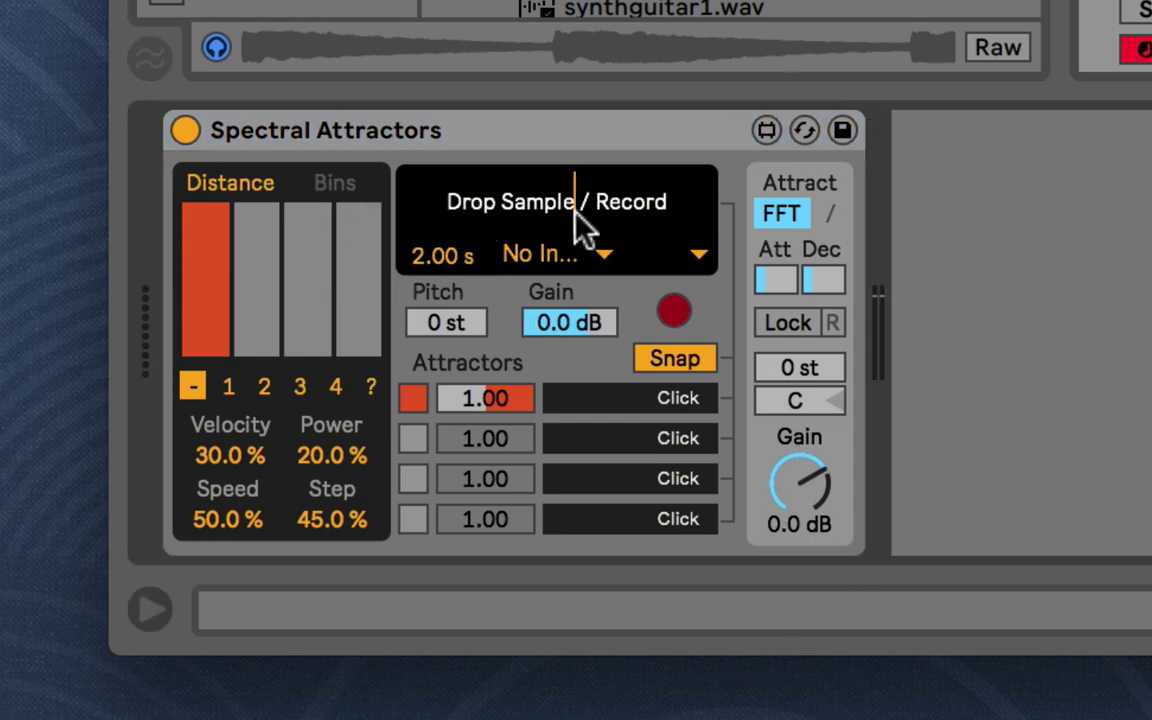
left_click(537, 257)
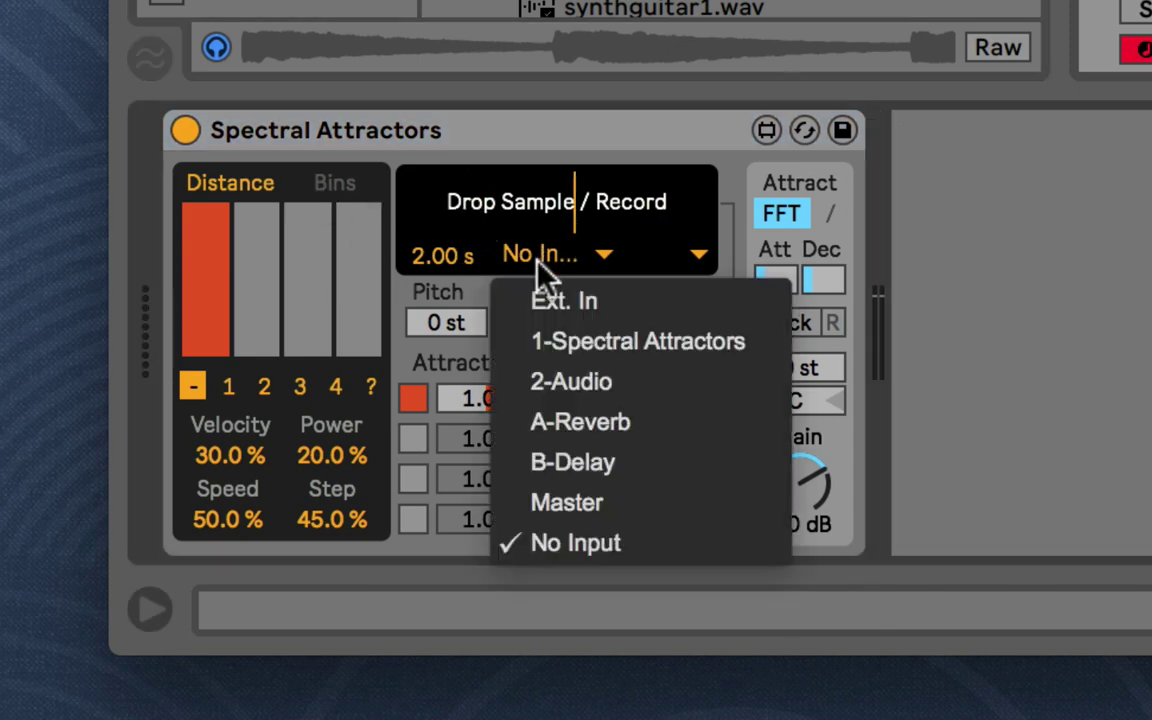
left_click(617, 205)
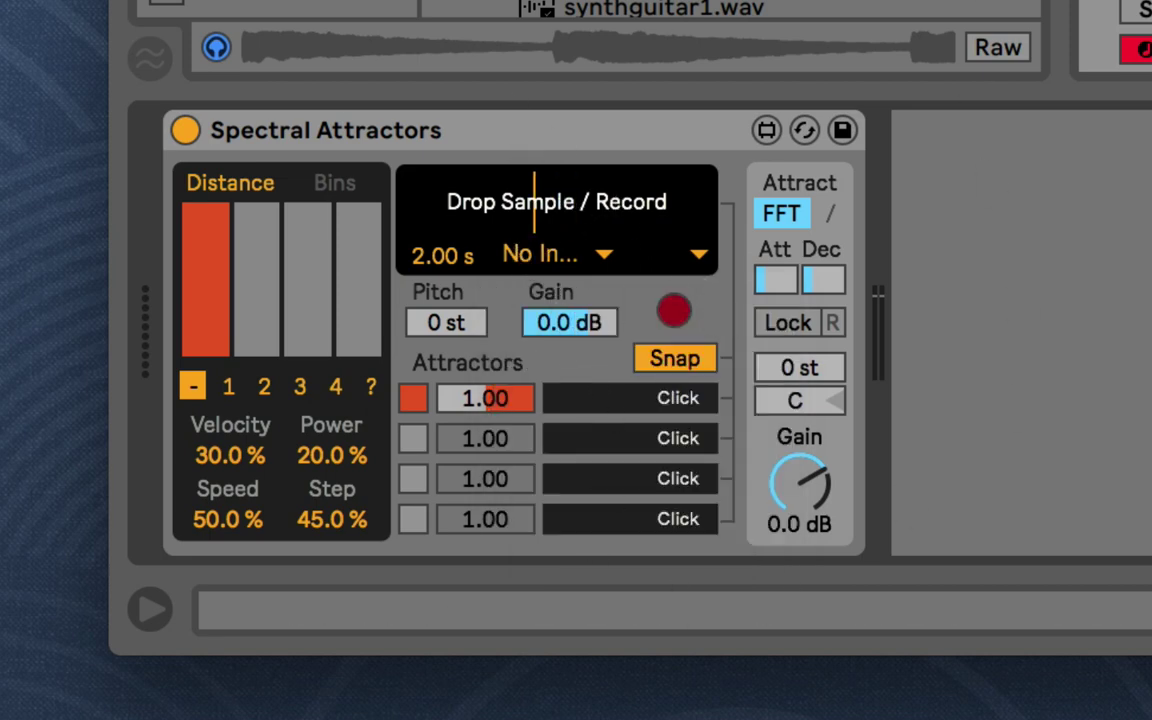
key("space")
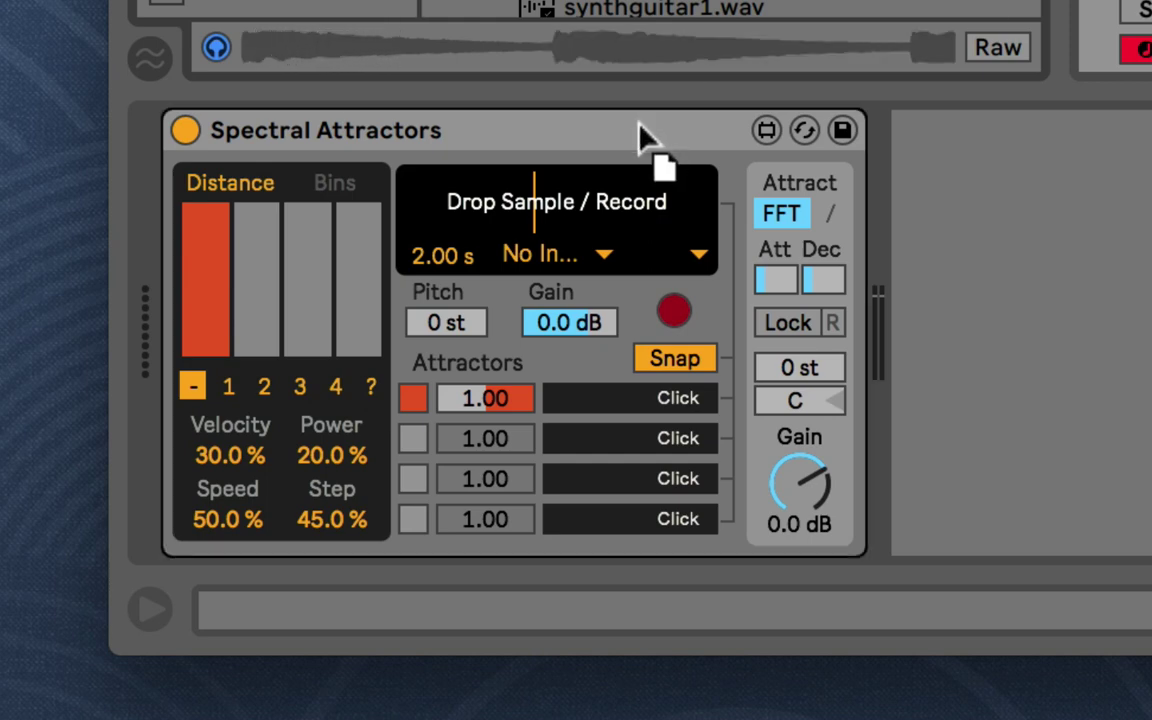
Drop the 10.1 s synthguitar sample in, capture attractor 1's spectrum, and lower gain to -37 dB
left_click_drag(635, 136, 570, 214)
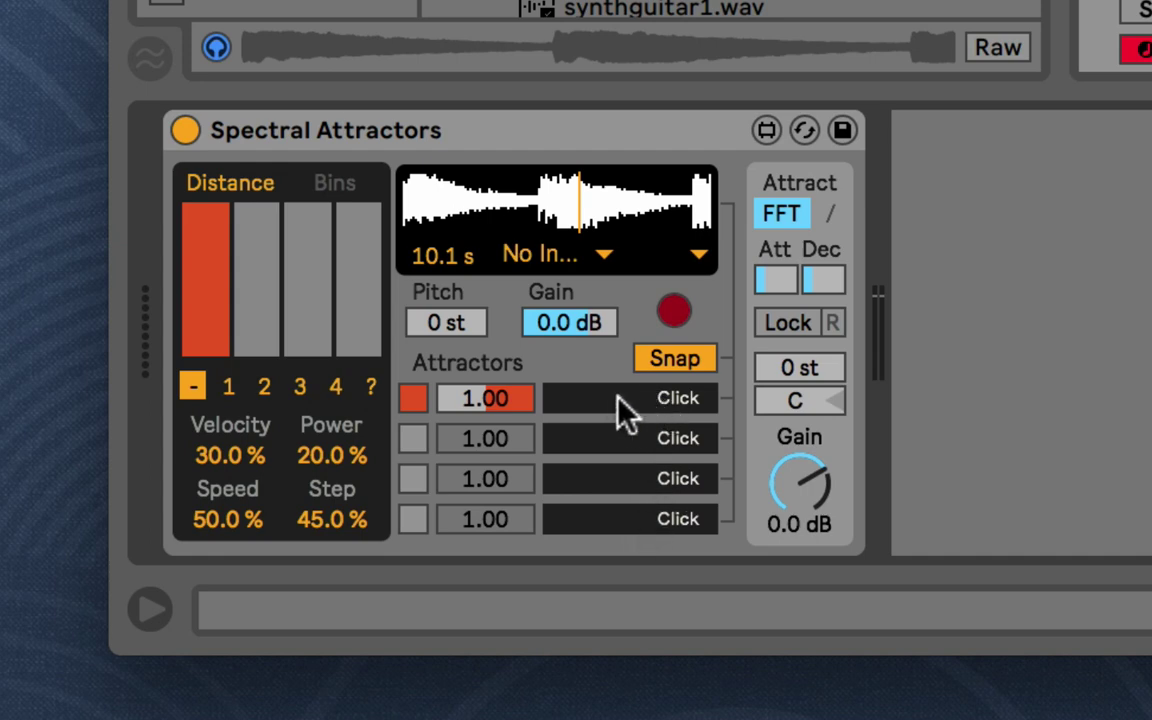
left_click(670, 402)
left_click(420, 215)
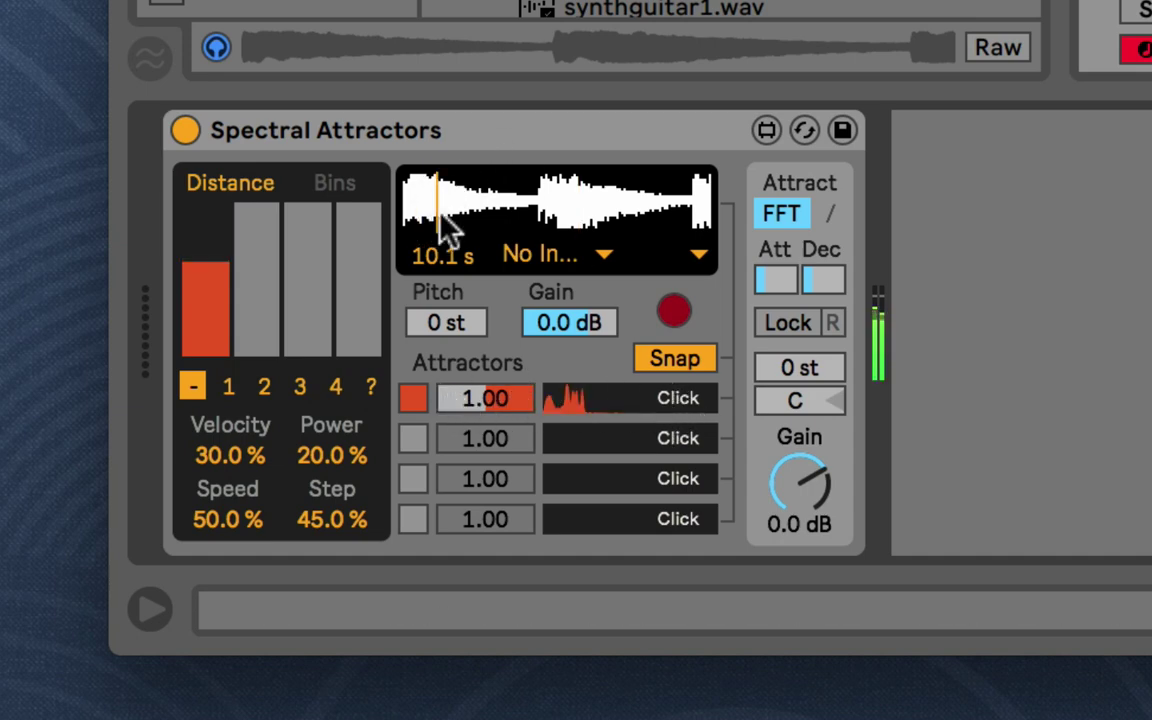
left_click(592, 210)
left_click_drag(812, 527, 812, 576)
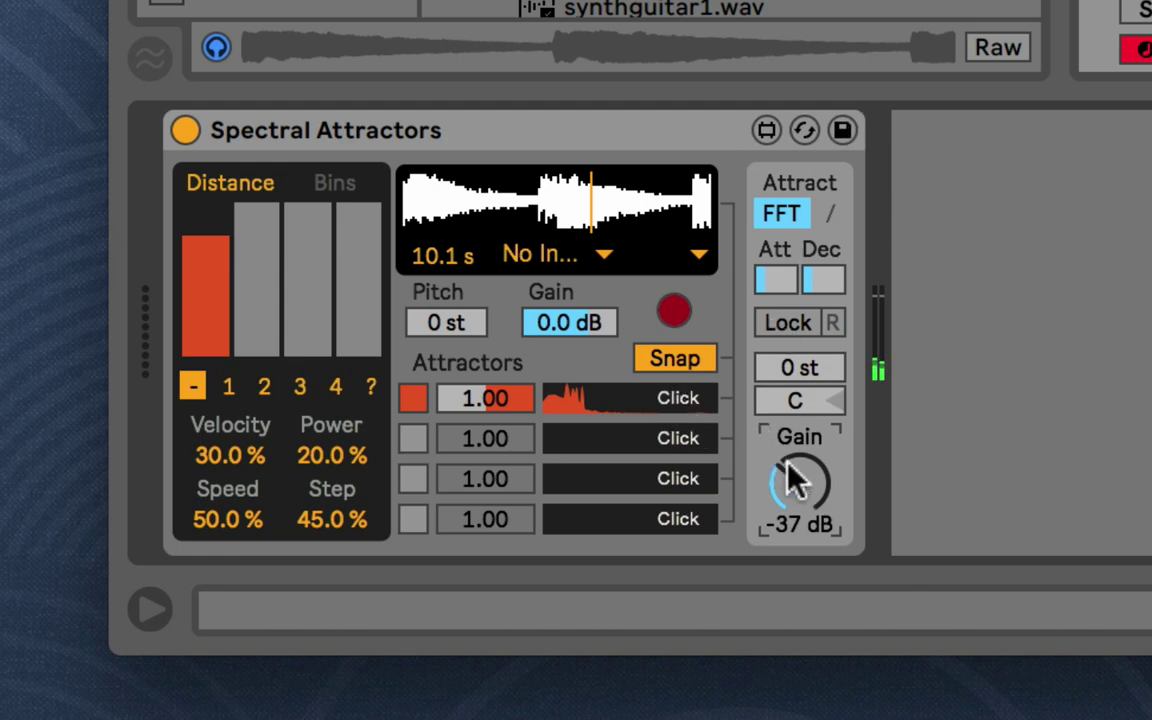
Set gain near -27 dB, load the 16.0 s guitar sample, and capture attractors 2 and 3
left_click_drag(797, 483, 797, 456)
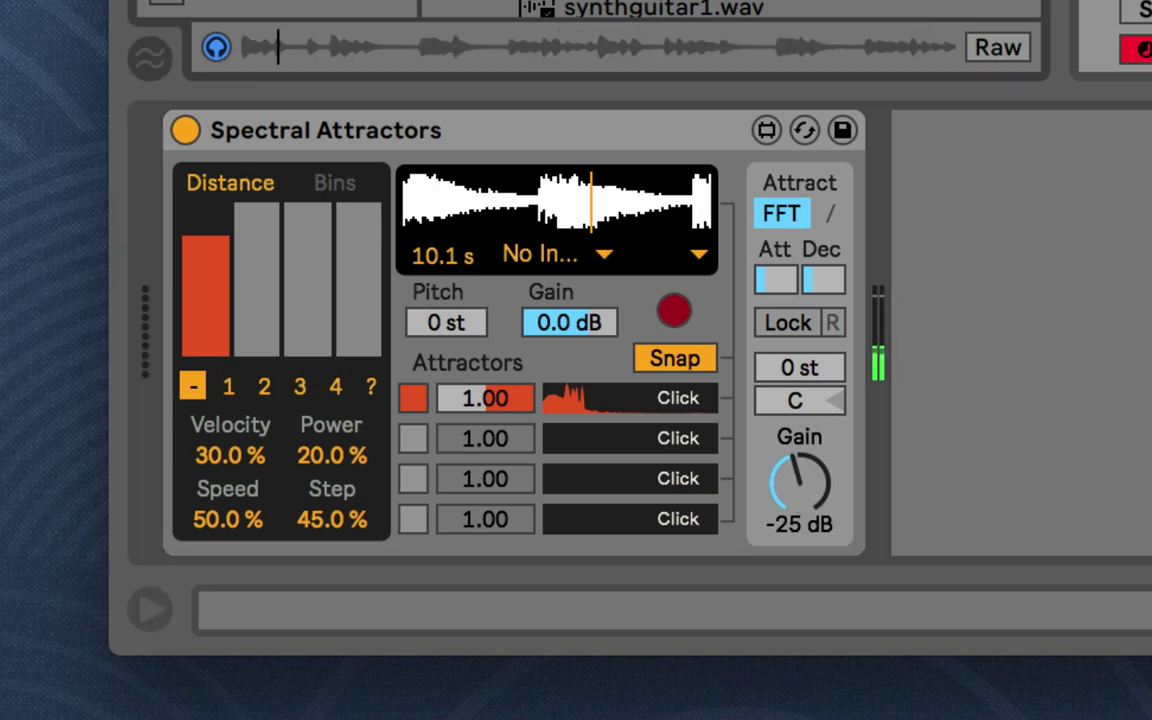
left_click_drag(660, 8, 561, 206)
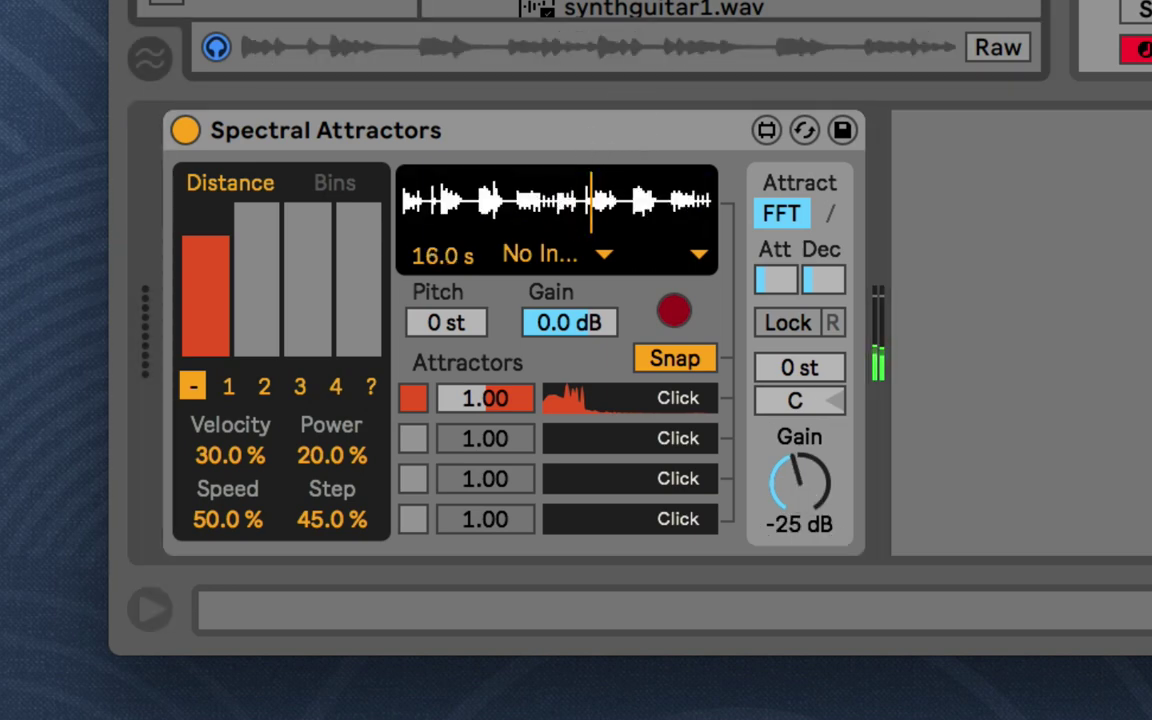
left_click(603, 437)
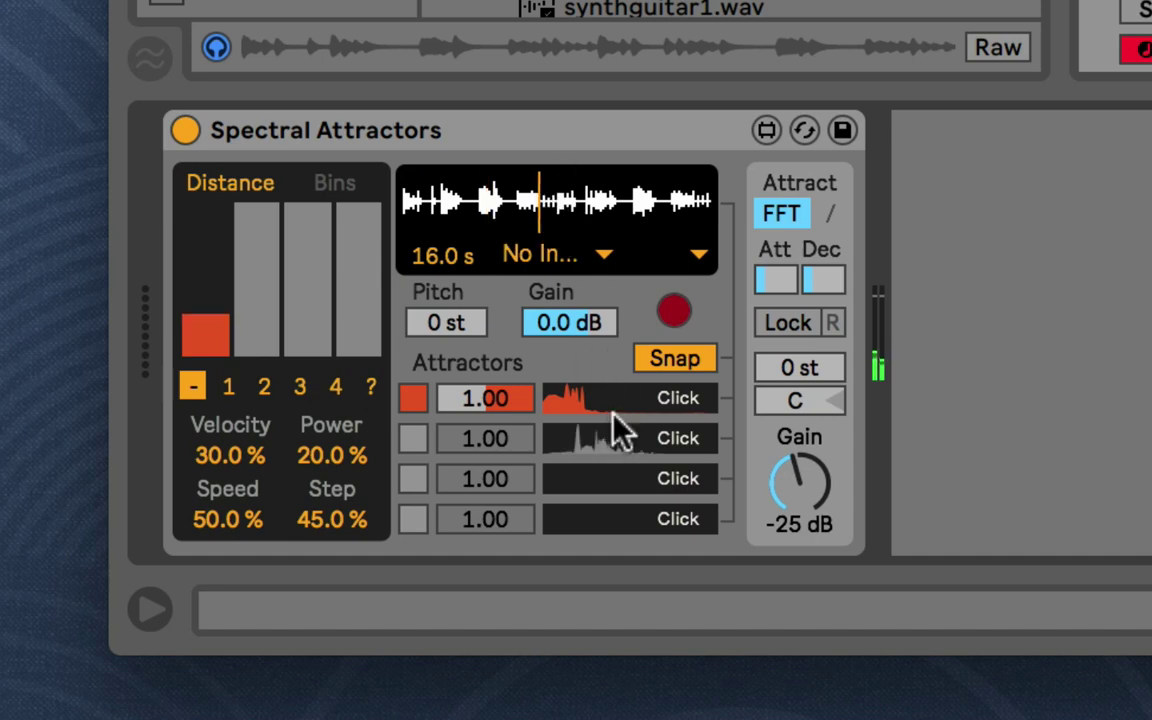
left_click(613, 484)
Recapture attractors 2 and 3, activate attractor 2, and raise gain to -13 dB
left_click(607, 440)
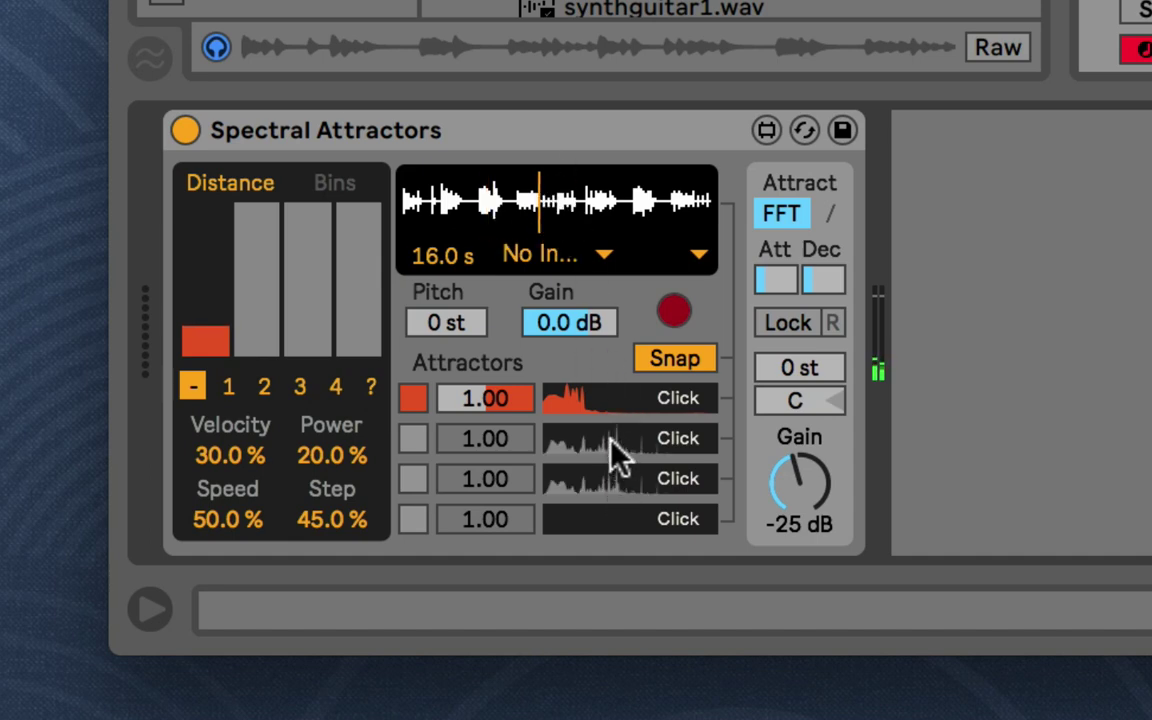
left_click(600, 478)
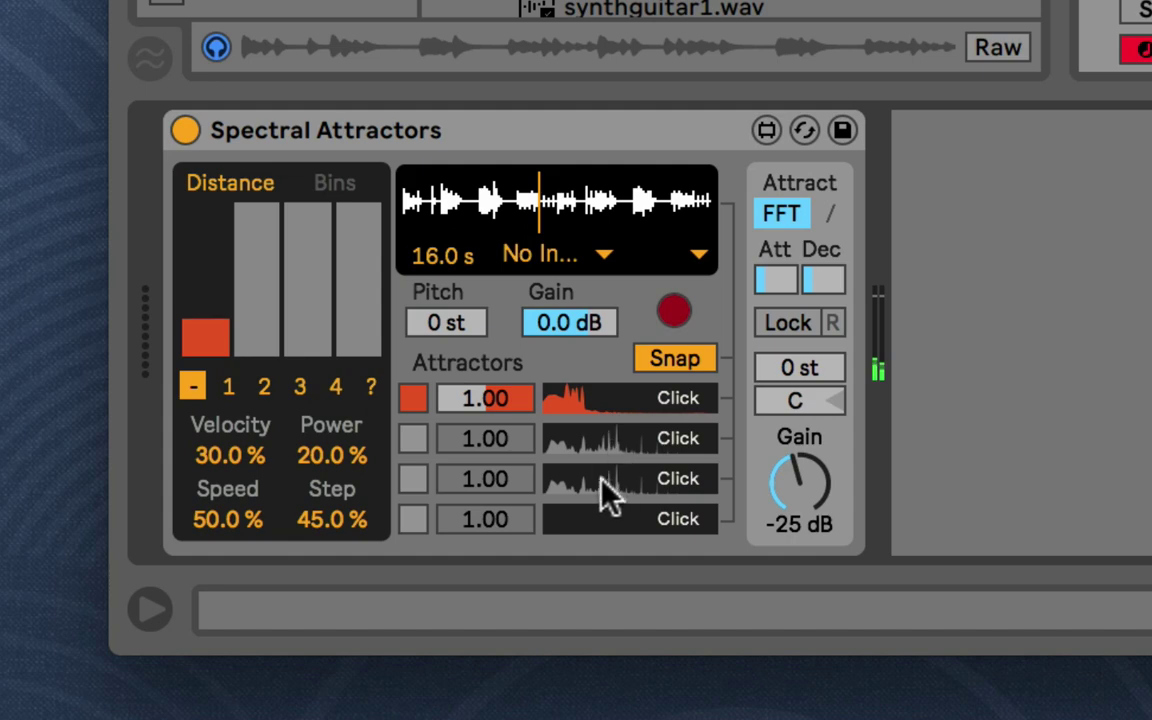
left_click(414, 440)
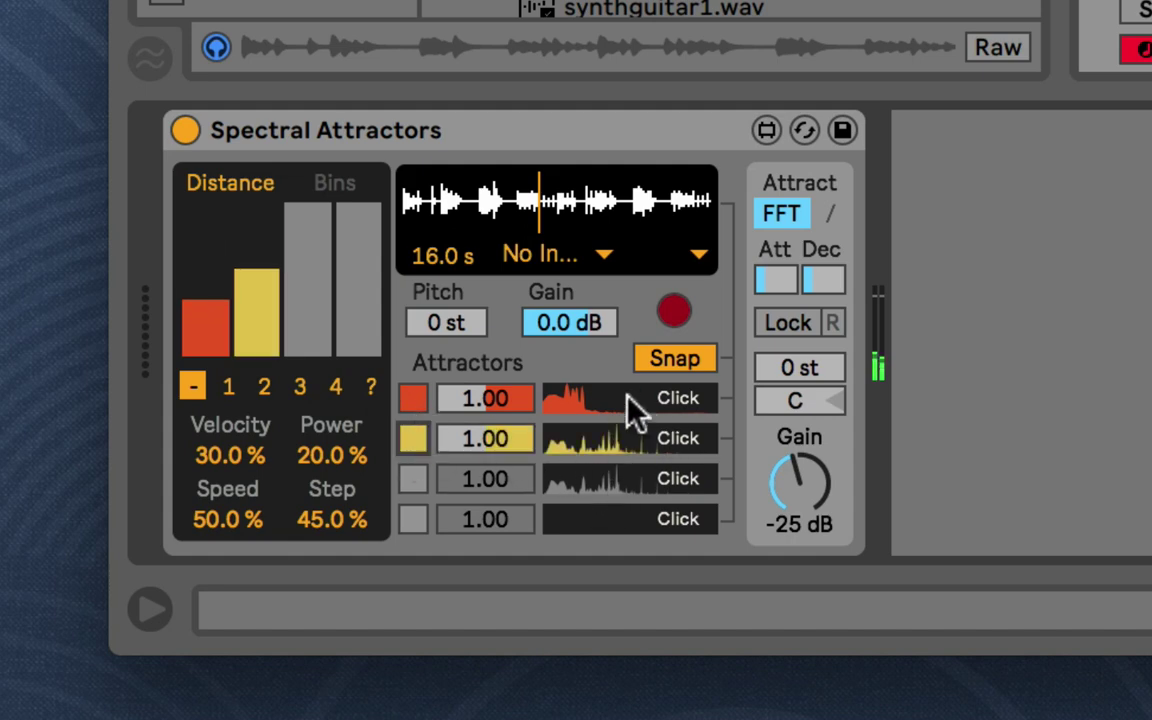
left_click_drag(818, 500, 818, 450)
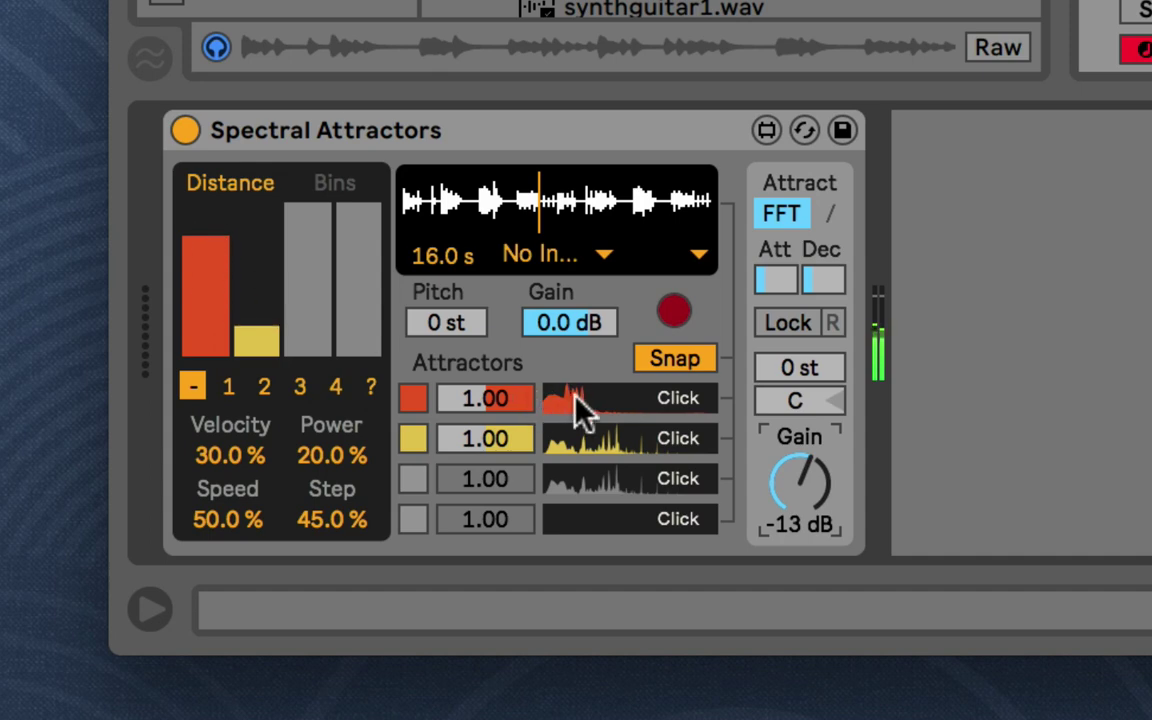
Push Speed to 100% while comparing Bins and Distance views, then drop gain to about -19 dB
left_click(345, 184)
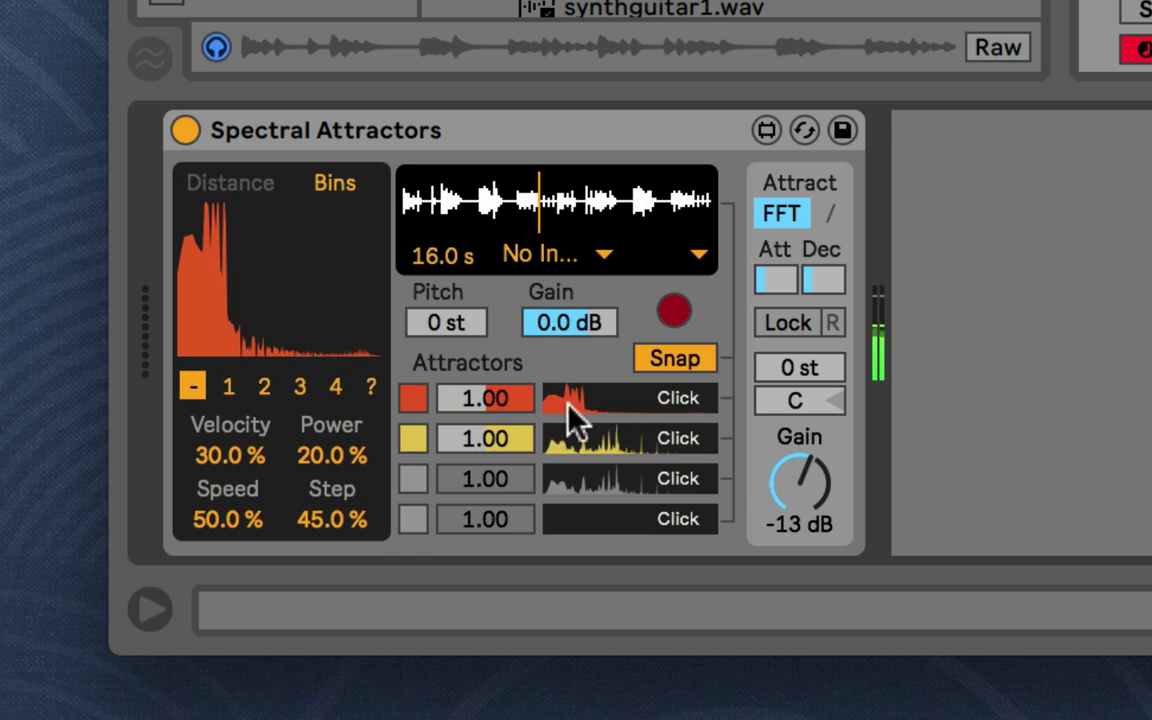
left_click(230, 183)
left_click_drag(218, 507, 226, 420)
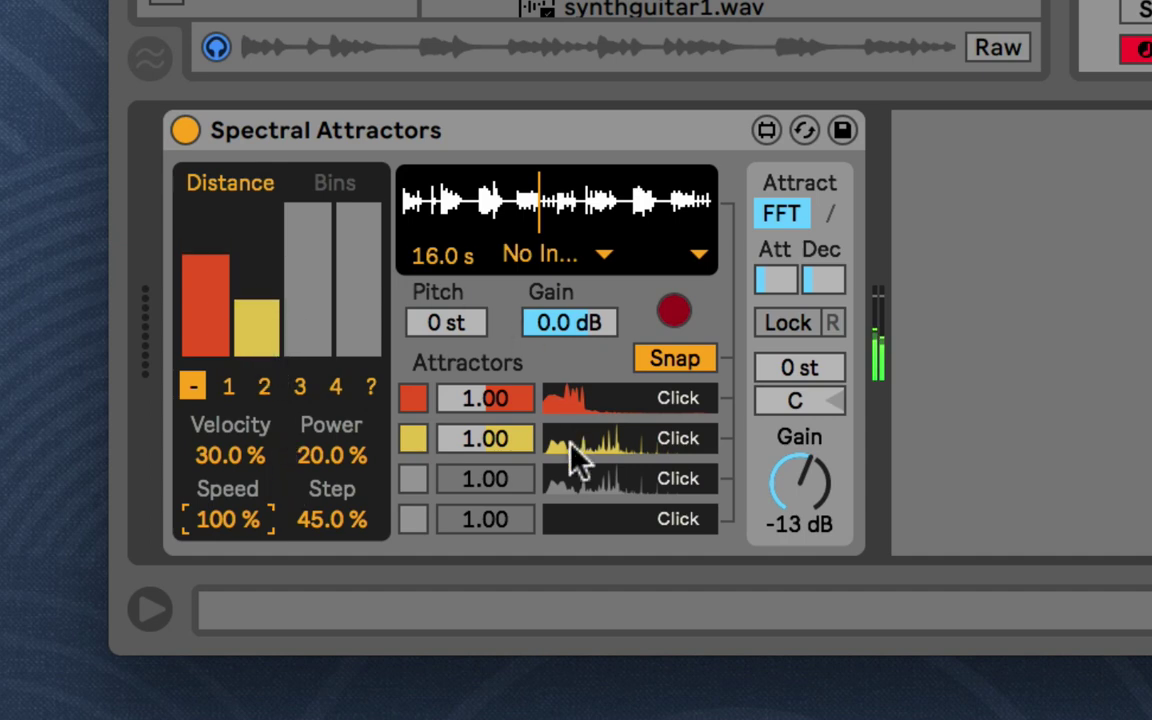
left_click(327, 185)
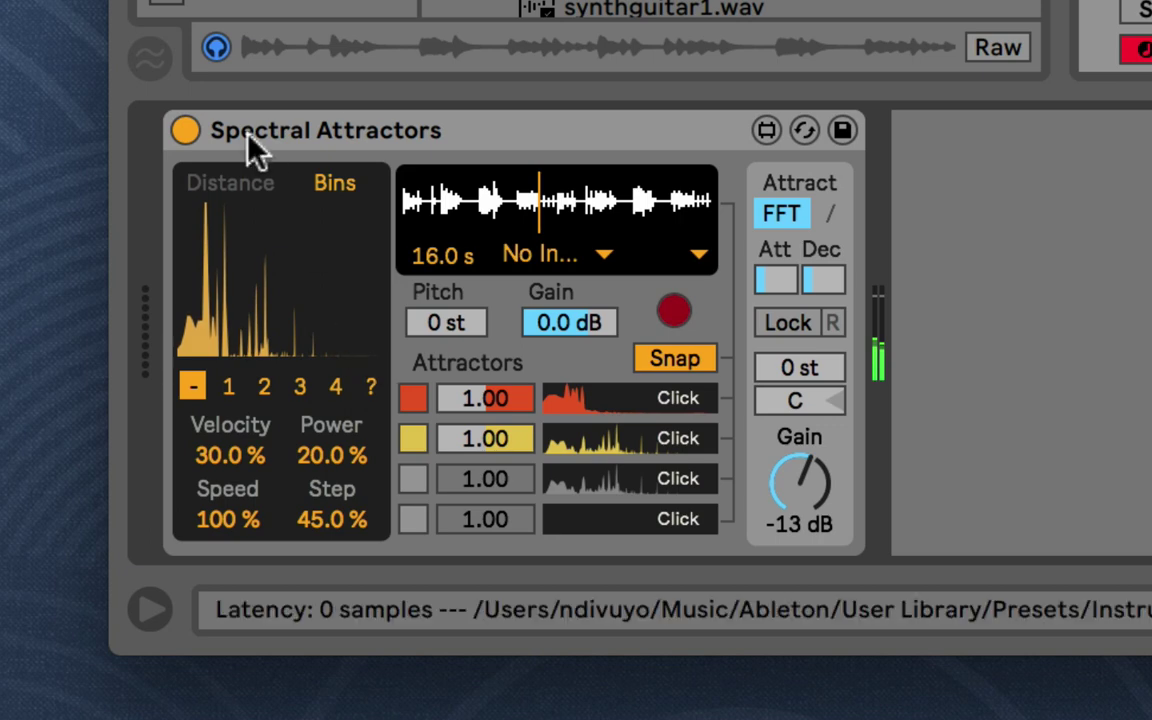
left_click(233, 182)
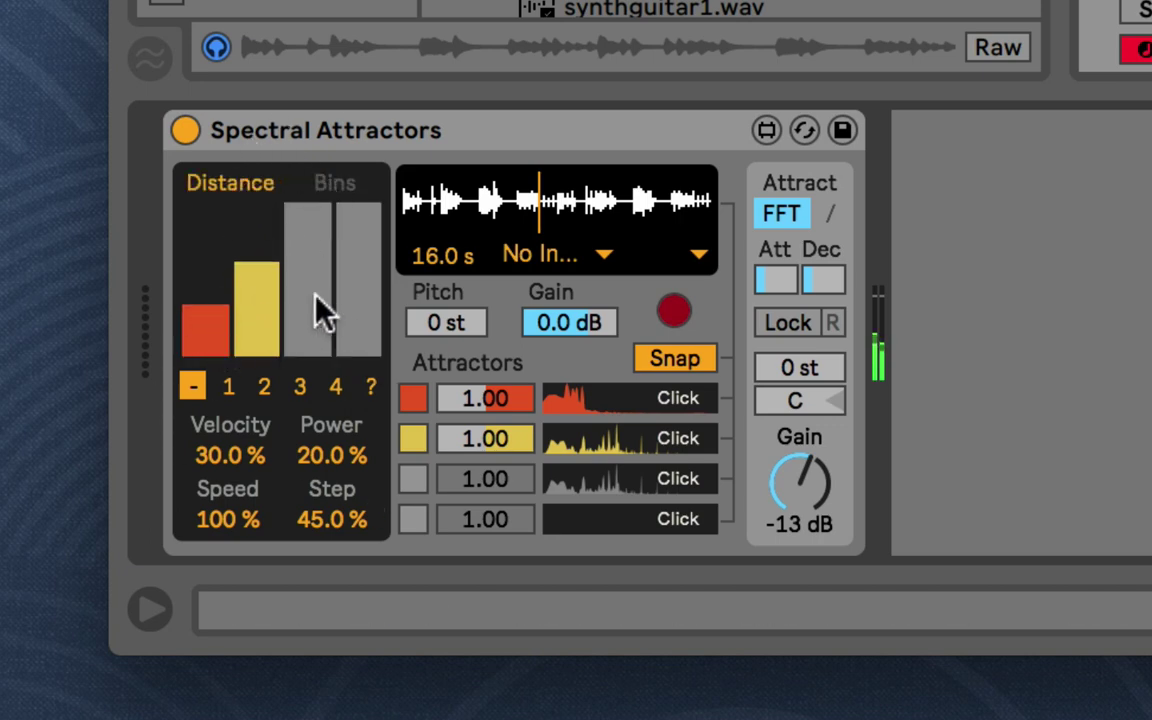
mouse_move(799, 480)
left_mouse_down()
mouse_move(799, 500)
mouse_move(799, 490)
left_mouse_up()
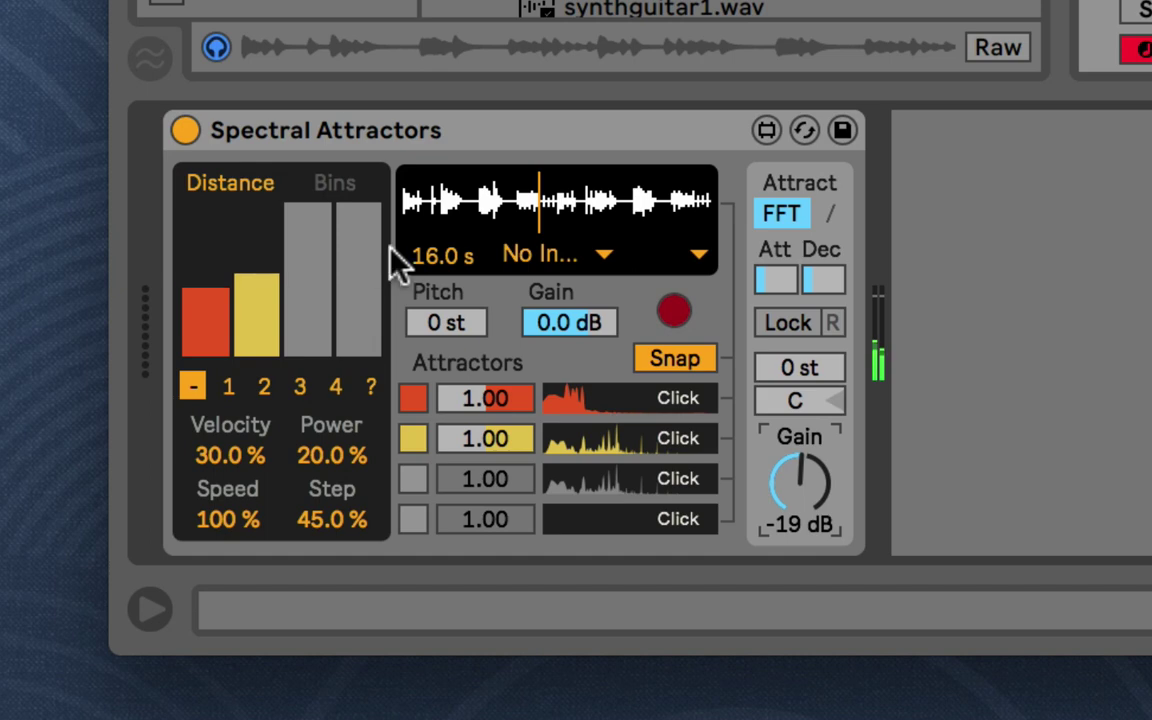
Ride the output gain from -22 dB up to -16 dB, settling at -20 dB
left_click_drag(812, 468, 815, 425)
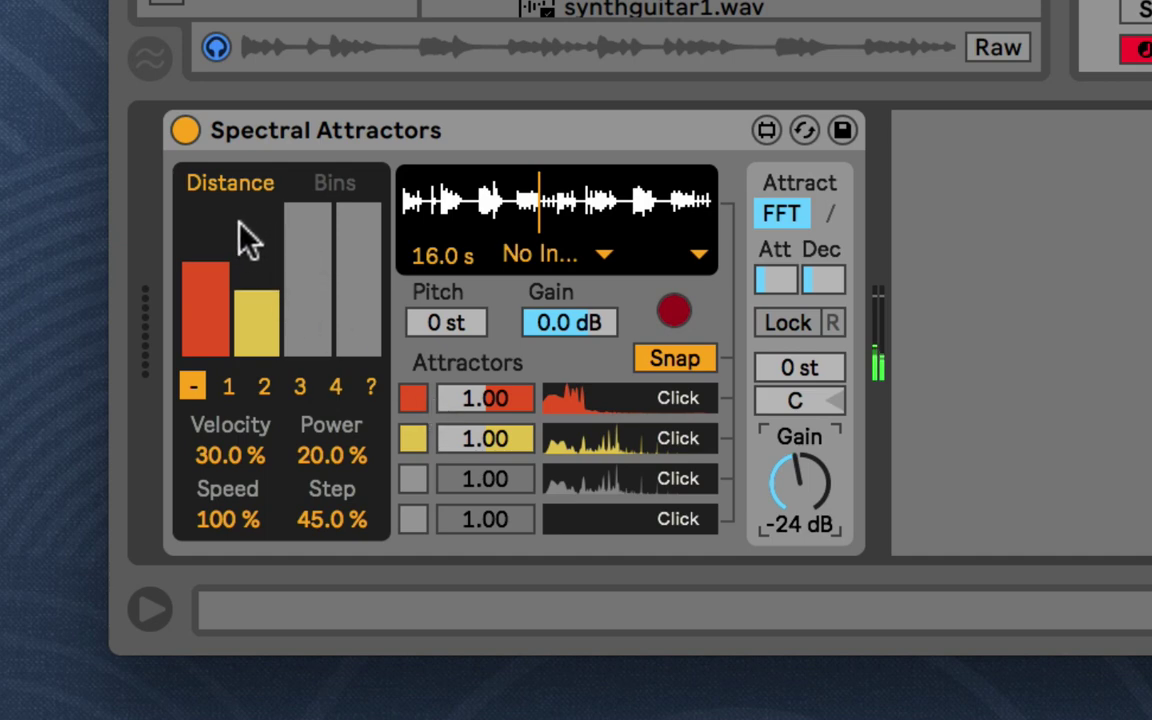
left_click_drag(800, 482, 800, 455)
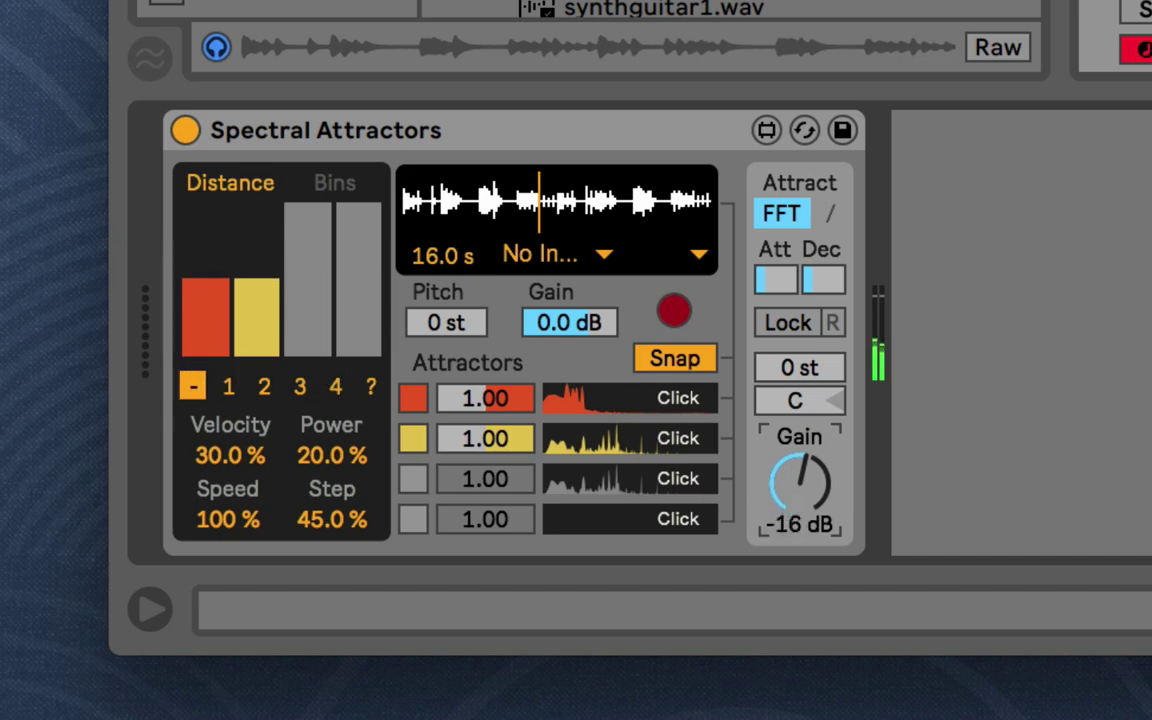
left_click_drag(797, 500, 797, 514)
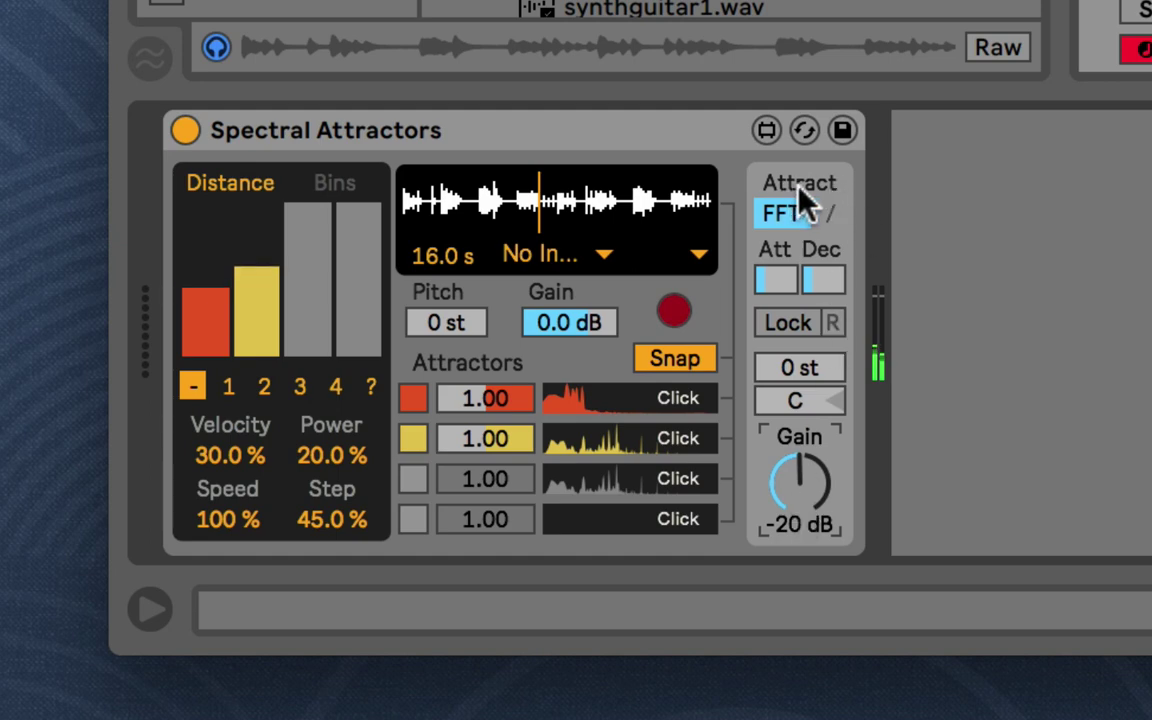
left_click(789, 210)
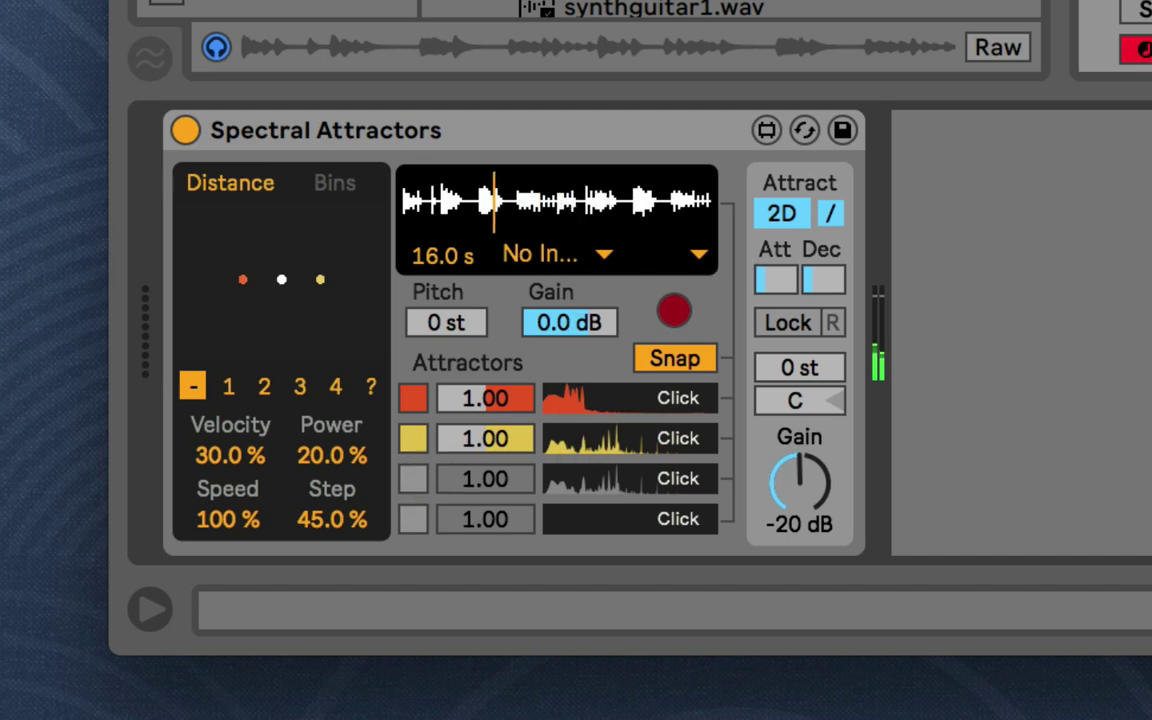
left_click(643, 487)
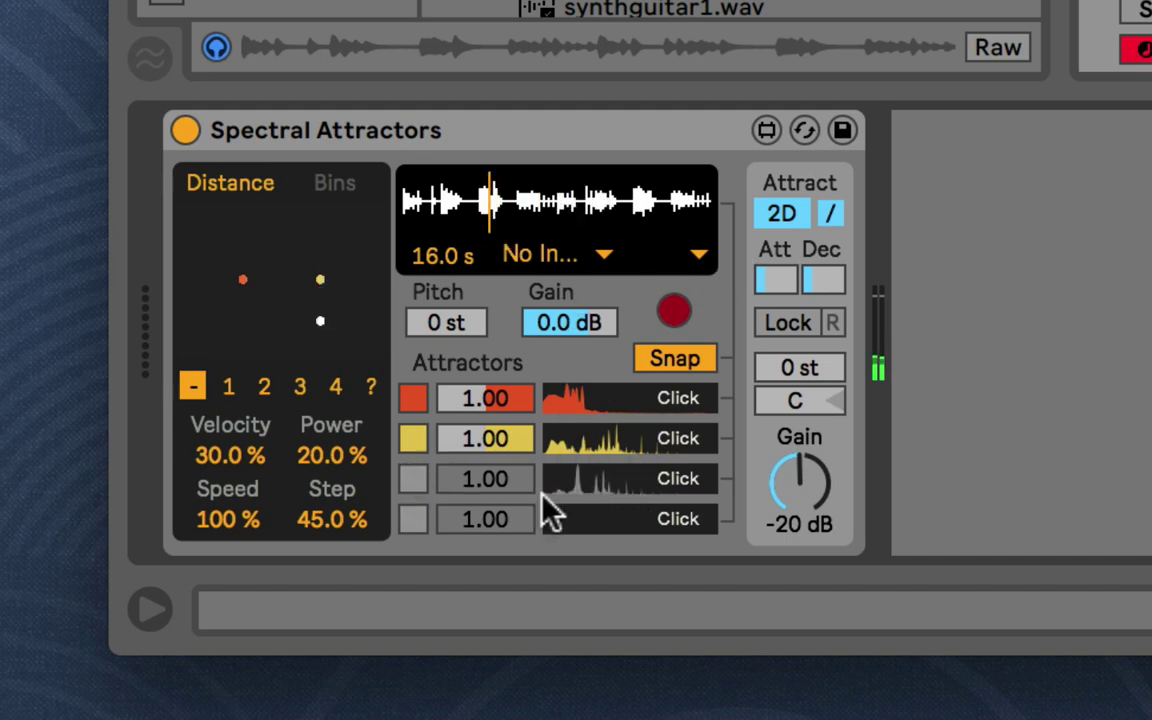
left_click(418, 480)
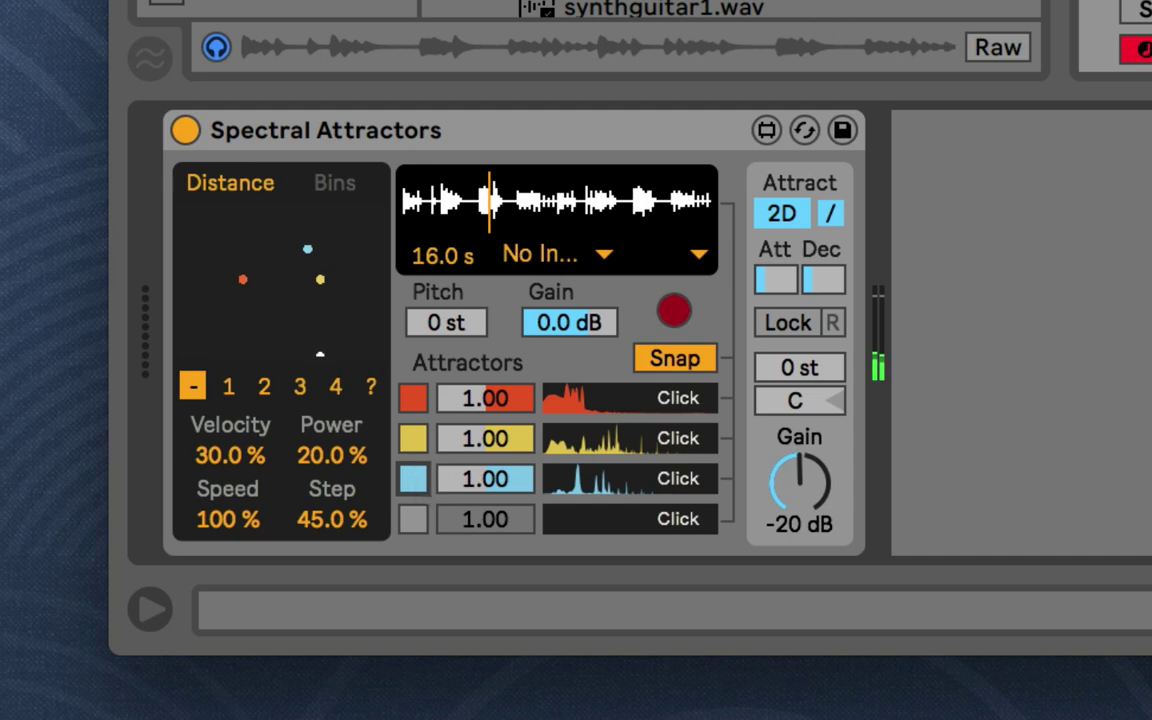
left_click_drag(622, 159, 581, 185)
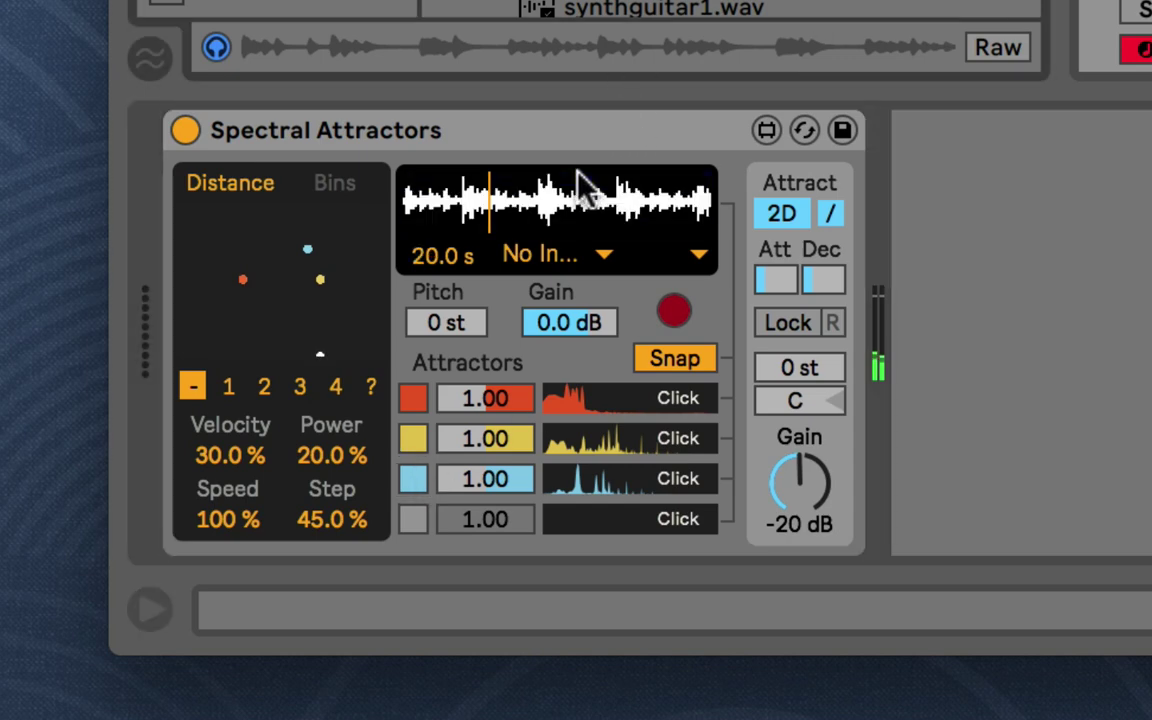
left_click(582, 480)
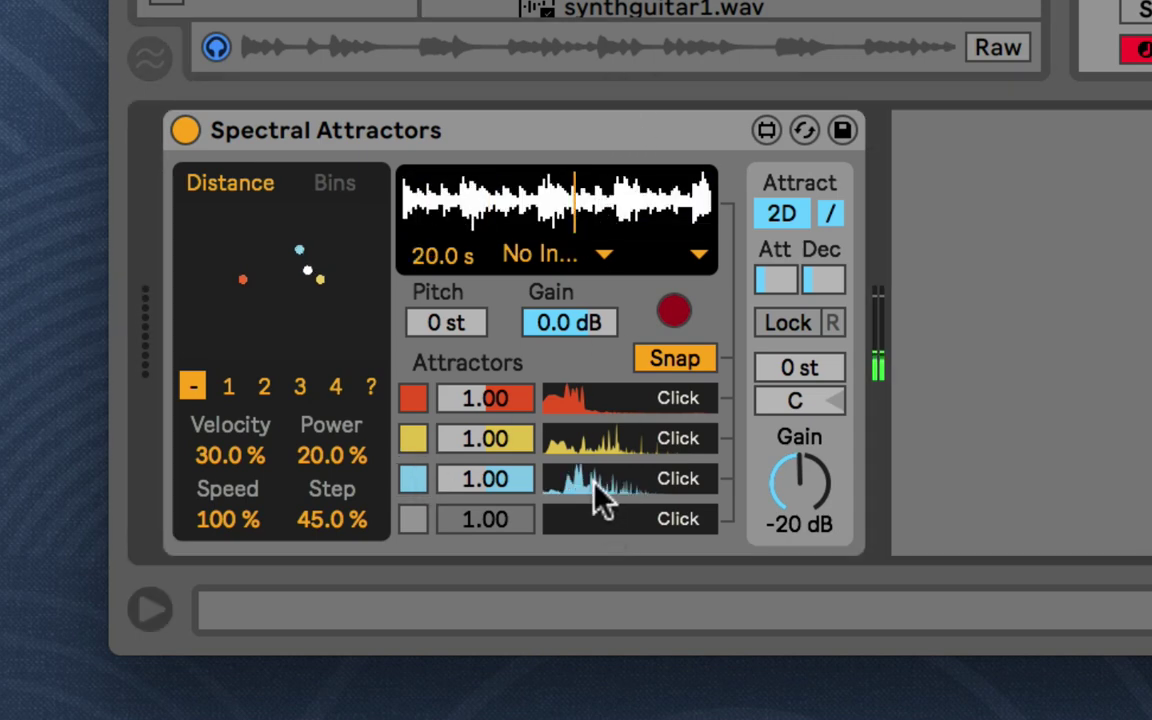
left_click_drag(320, 500, 320, 554)
left_click_drag(322, 458, 322, 430)
left_click_drag(230, 455, 230, 430)
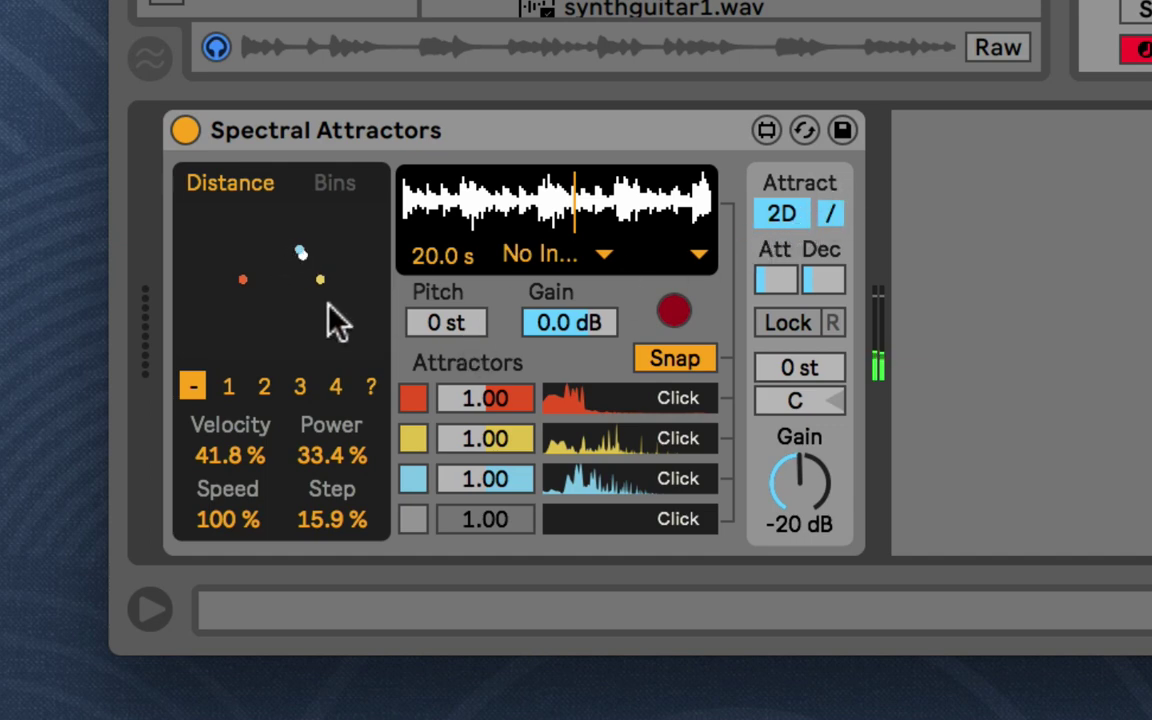
left_click(312, 182)
left_click(260, 187)
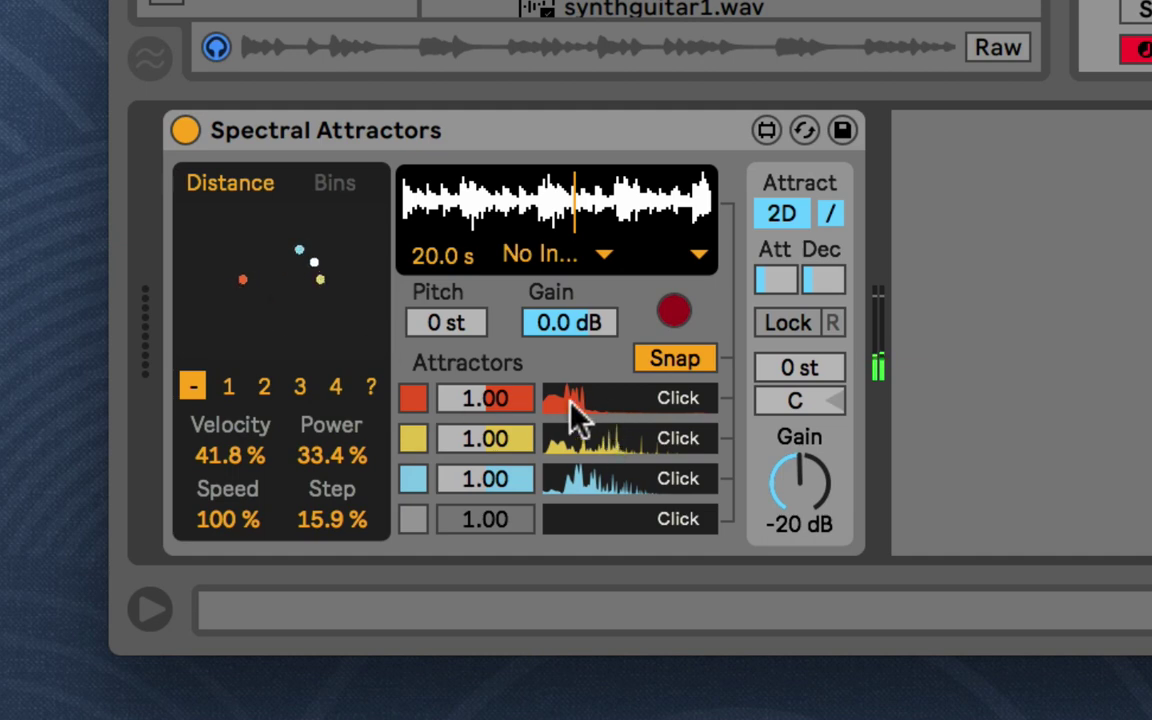
Set the blue attractor weight to 0.39 and yellow to 0.69, then switch attraction to FFT
left_click(330, 185)
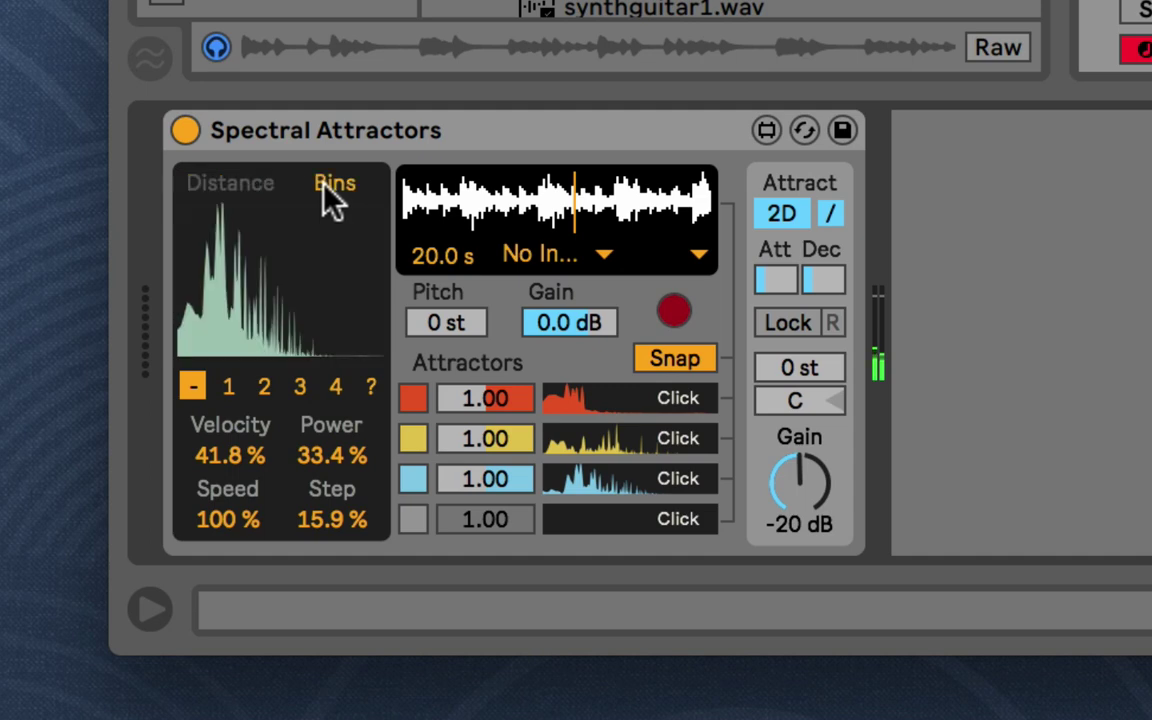
left_click(255, 185)
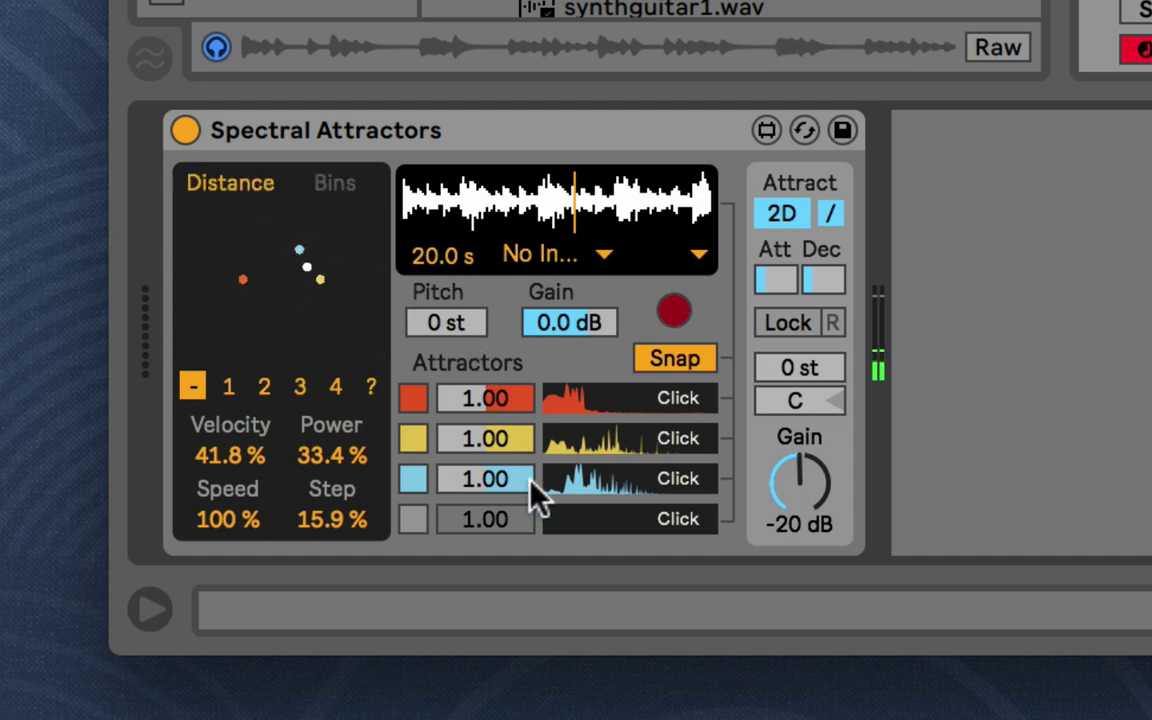
left_click_drag(527, 481, 514, 450)
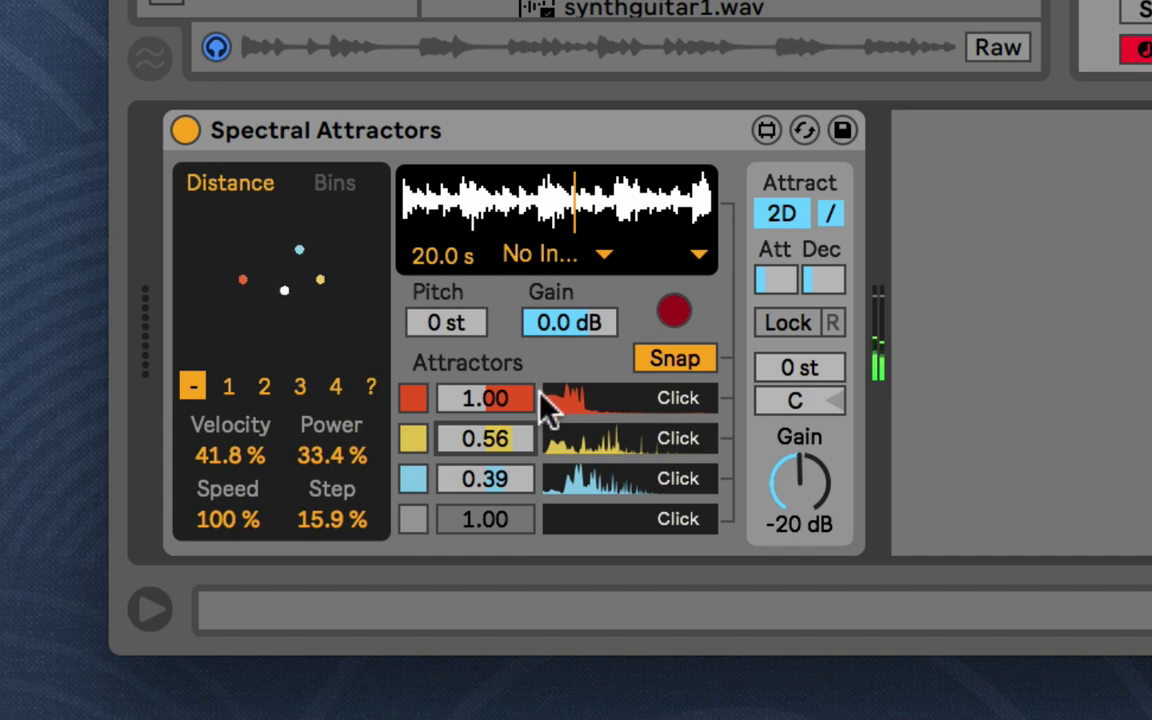
mouse_move(528, 436)
left_mouse_down()
mouse_move(528, 408)
mouse_move(522, 434)
left_mouse_up()
left_click(331, 185)
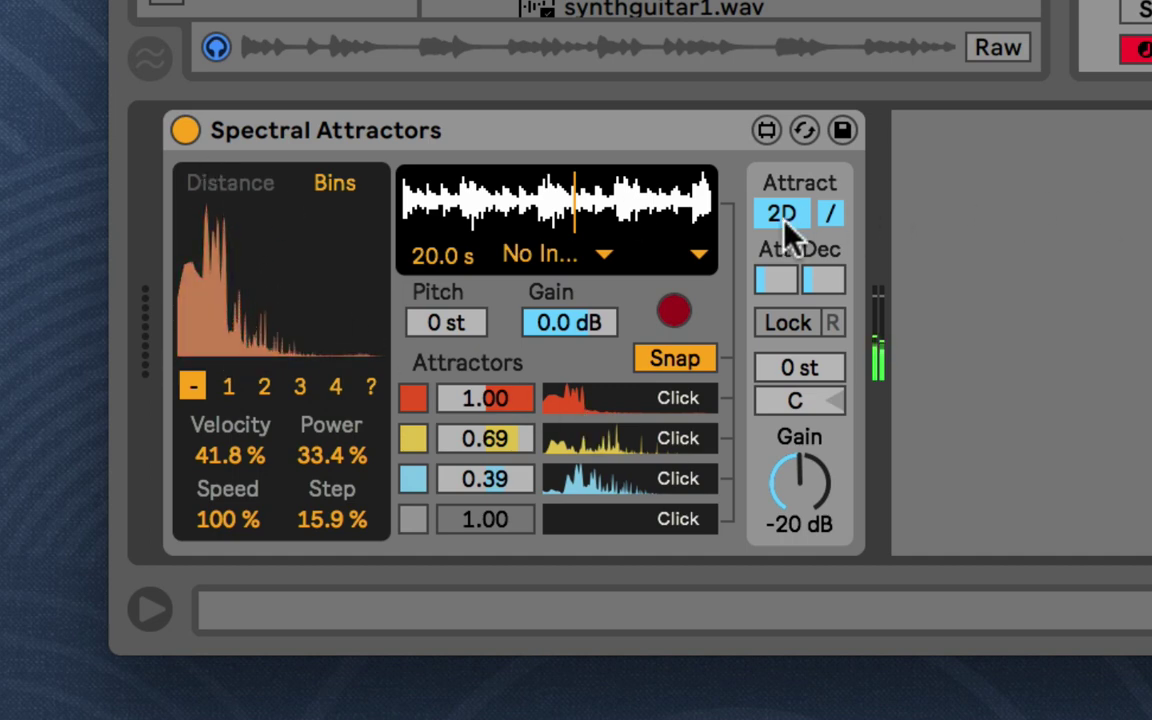
left_click(245, 178)
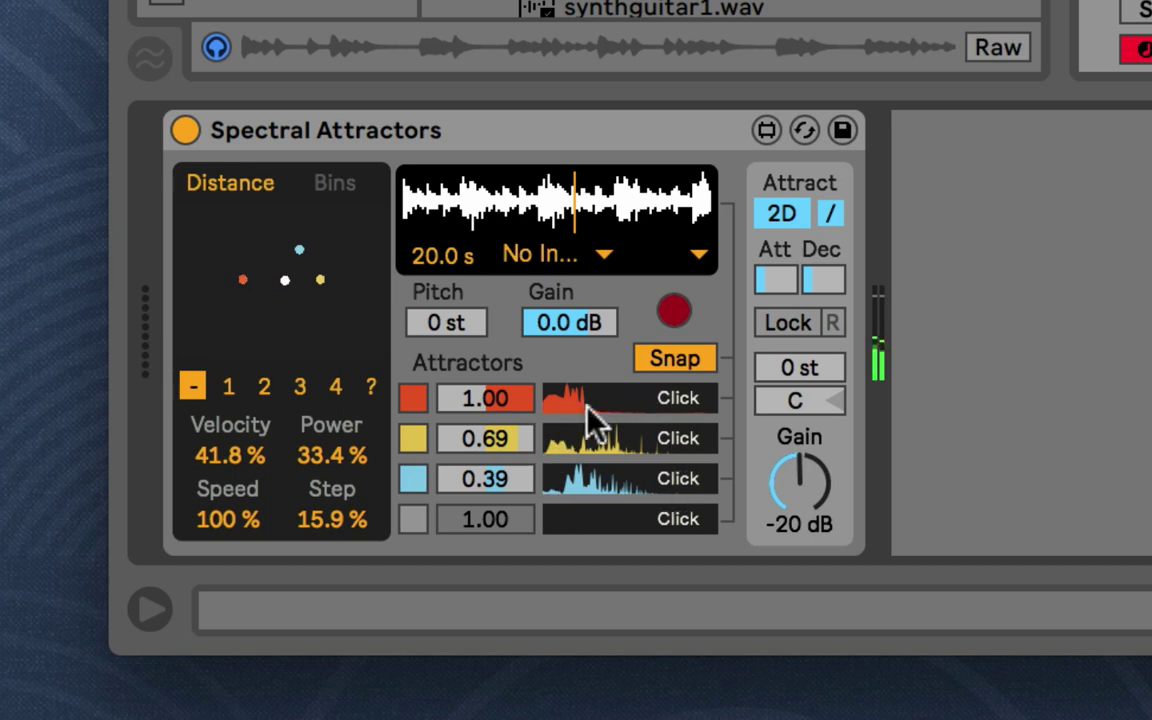
left_click(786, 216)
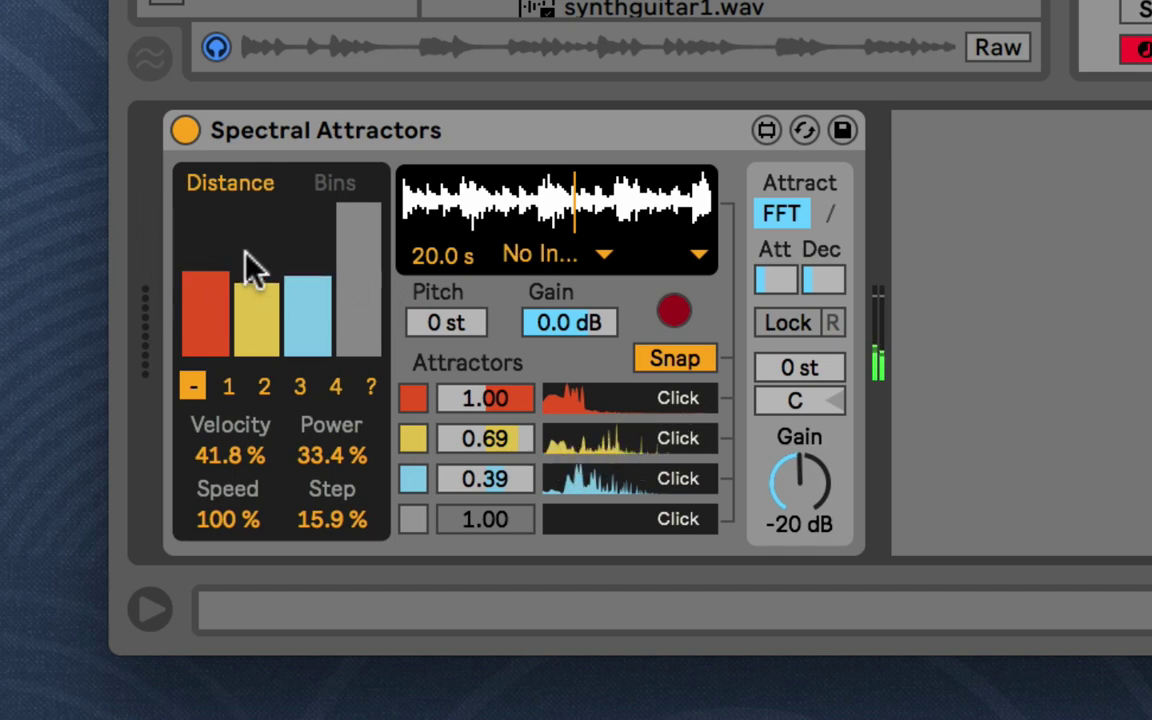
Toggle attraction to 2D and back to FFT, then switch off the yellow, blue and red attractors
left_click(770, 220)
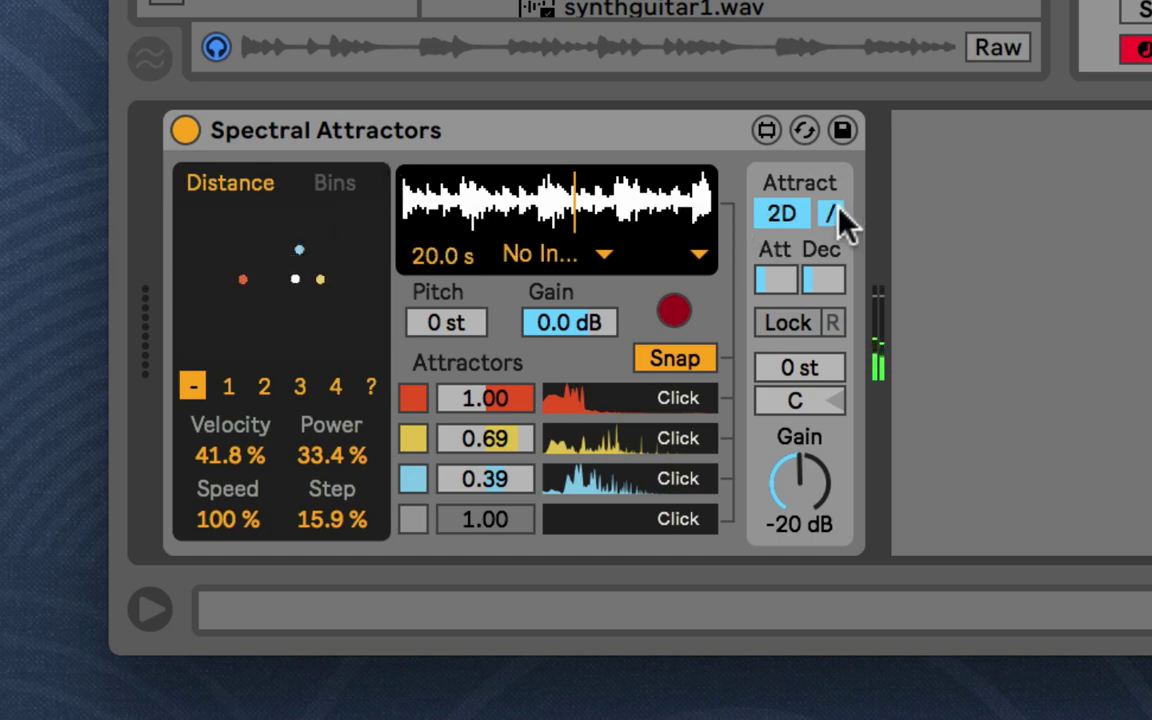
left_click(776, 216)
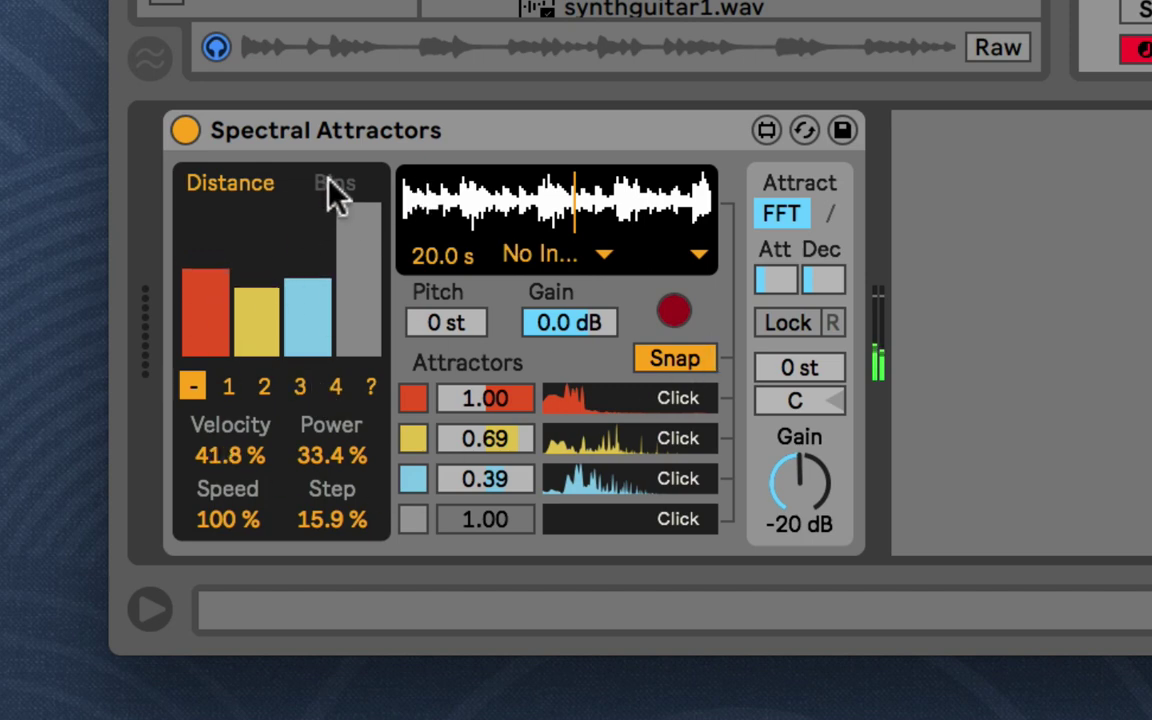
left_click(413, 438)
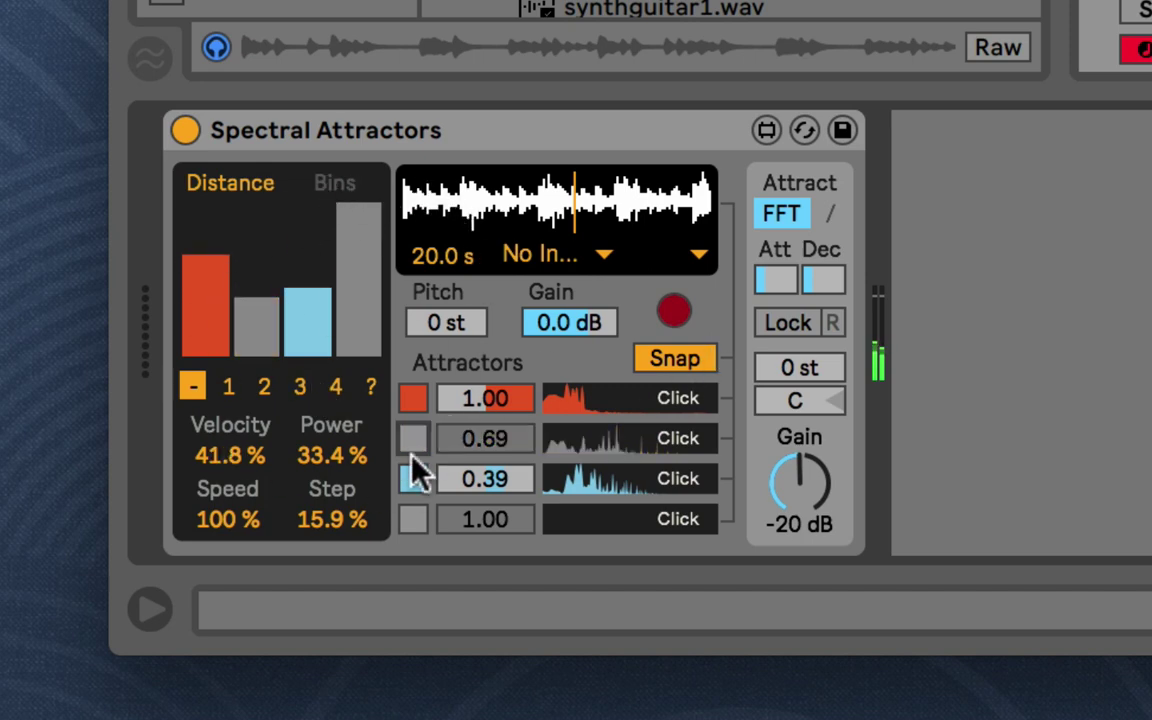
left_click(412, 470)
left_click(412, 398)
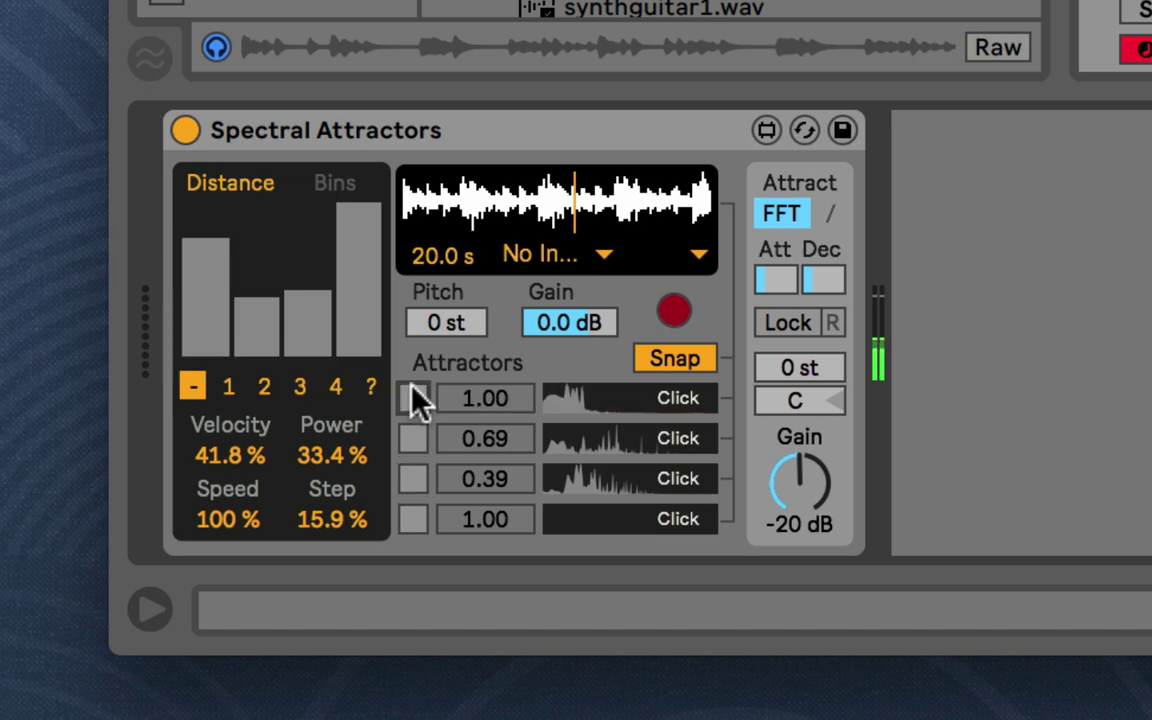
Set output gain to -26 dB and turn the red attractor back on, ending in Distance view
mouse_move(785, 532)
left_mouse_down()
mouse_move(785, 596)
mouse_move(790, 518)
left_mouse_up()
left_click(334, 185)
left_click(249, 182)
left_click(322, 188)
left_click_drag(822, 514, 822, 490)
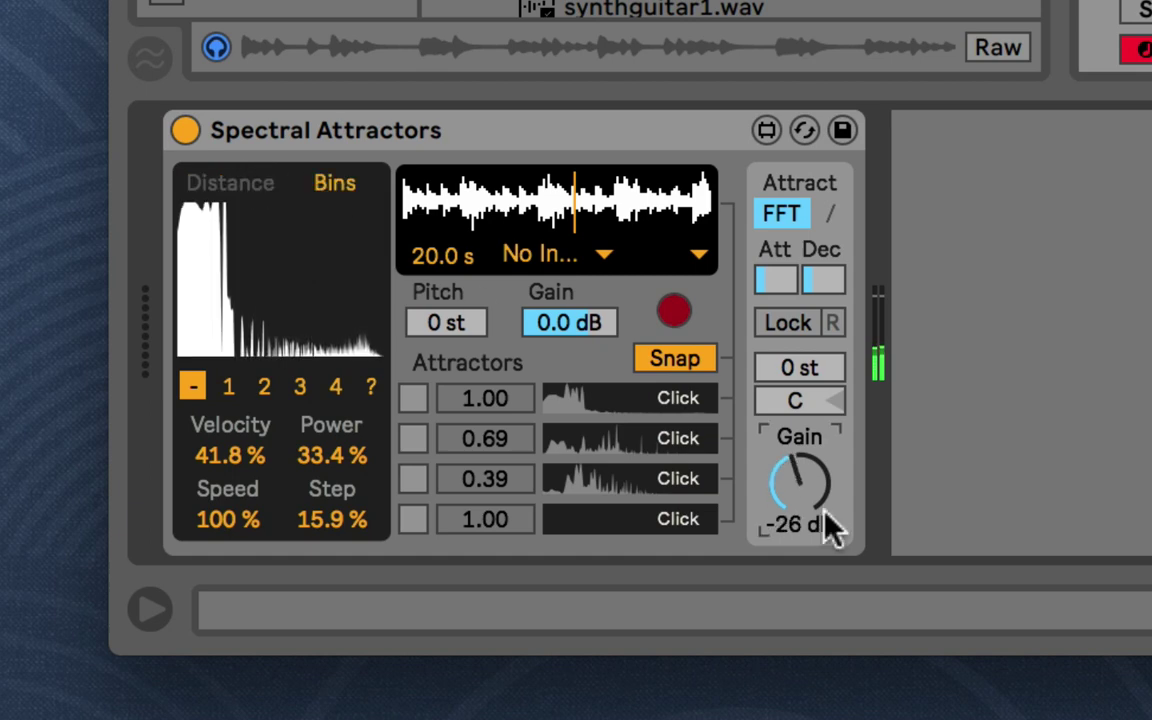
left_click(412, 398)
left_click(276, 183)
left_click(320, 178)
left_click(232, 182)
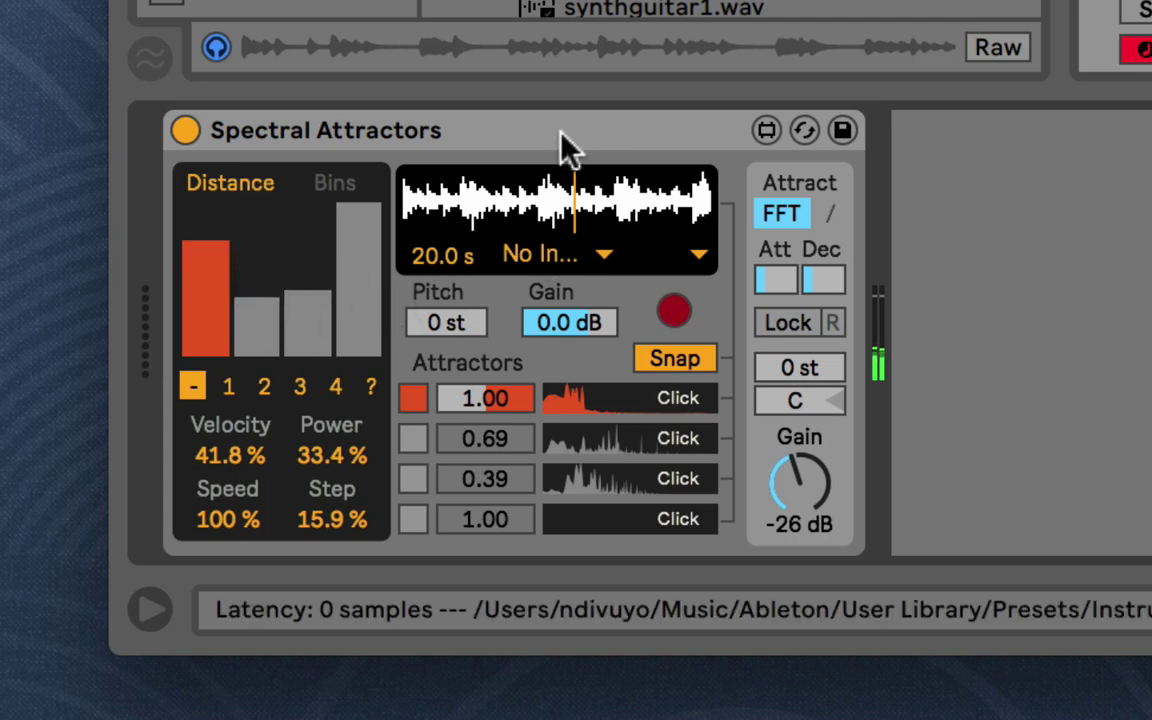
Check the Bins view and turn the yellow attractor back on
left_click(335, 182)
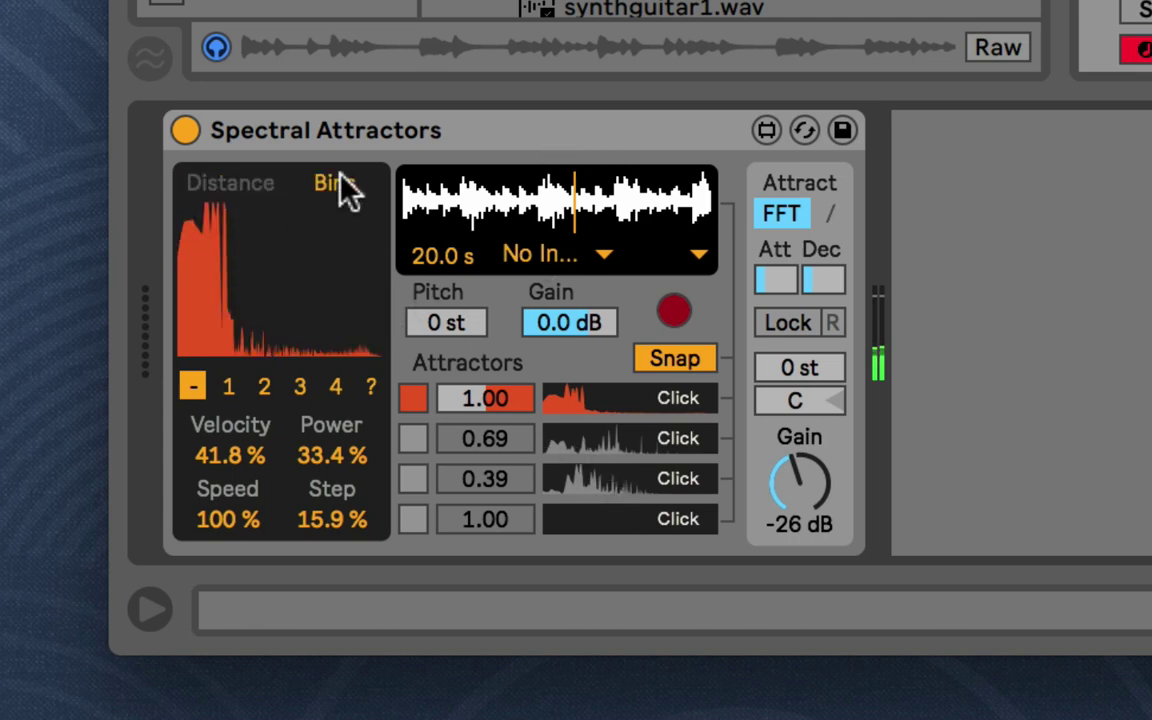
left_click(265, 184)
left_click(318, 190)
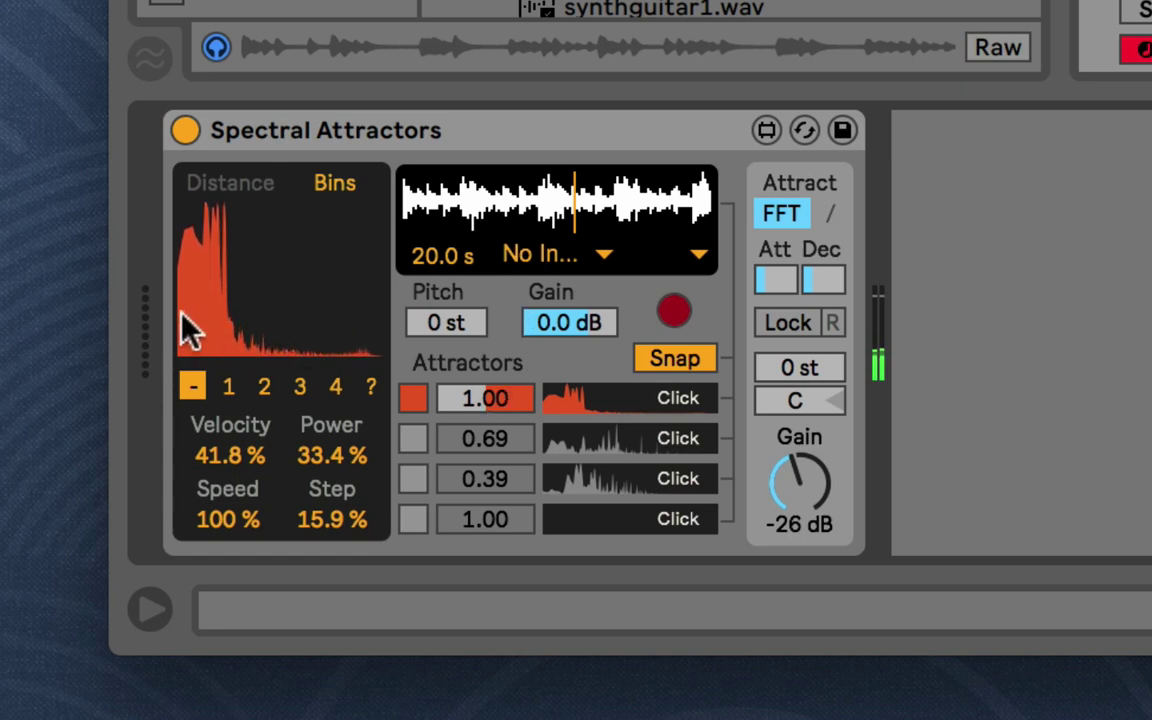
left_click(413, 440)
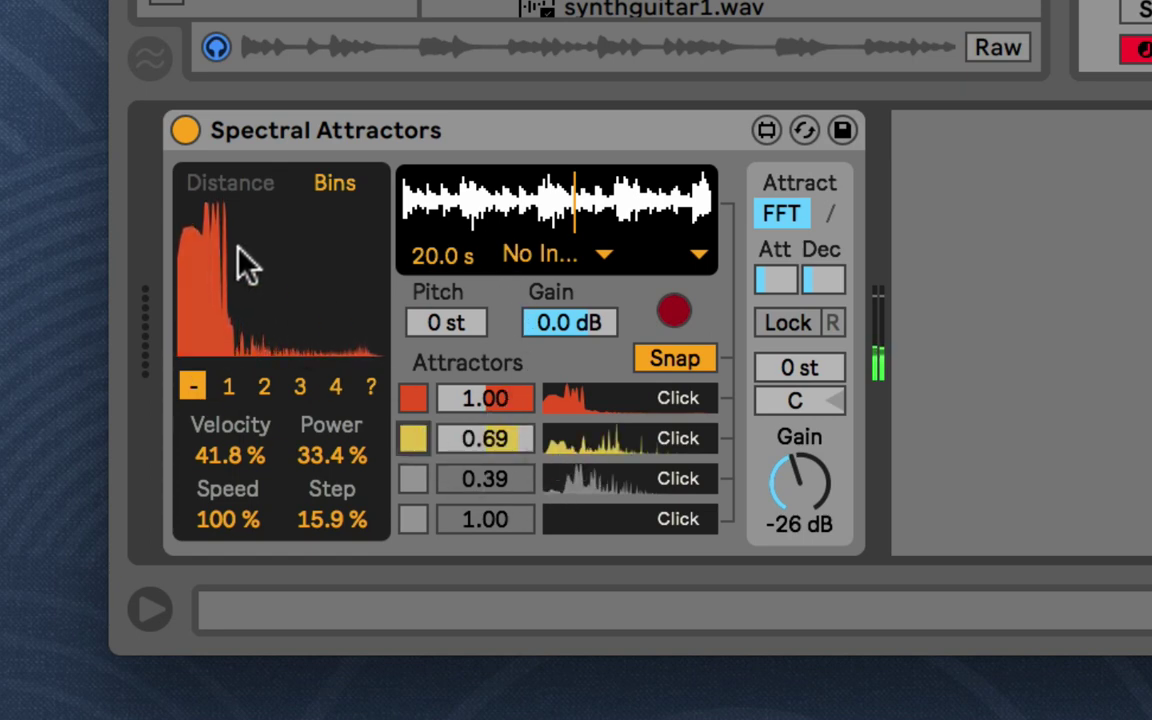
Cycle the attractor focus selector through 1, 2, 4, random and cleared, ending on 2
left_click(228, 386)
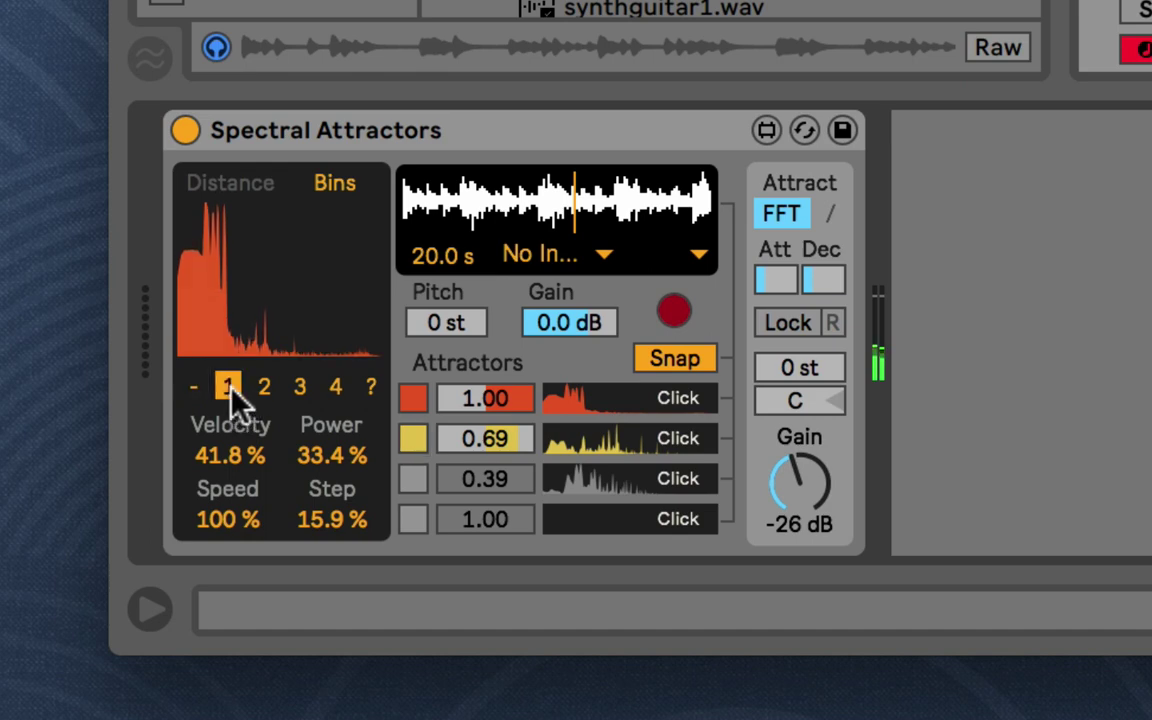
left_click(370, 386)
left_click(335, 386)
left_click(228, 386)
left_click(264, 386)
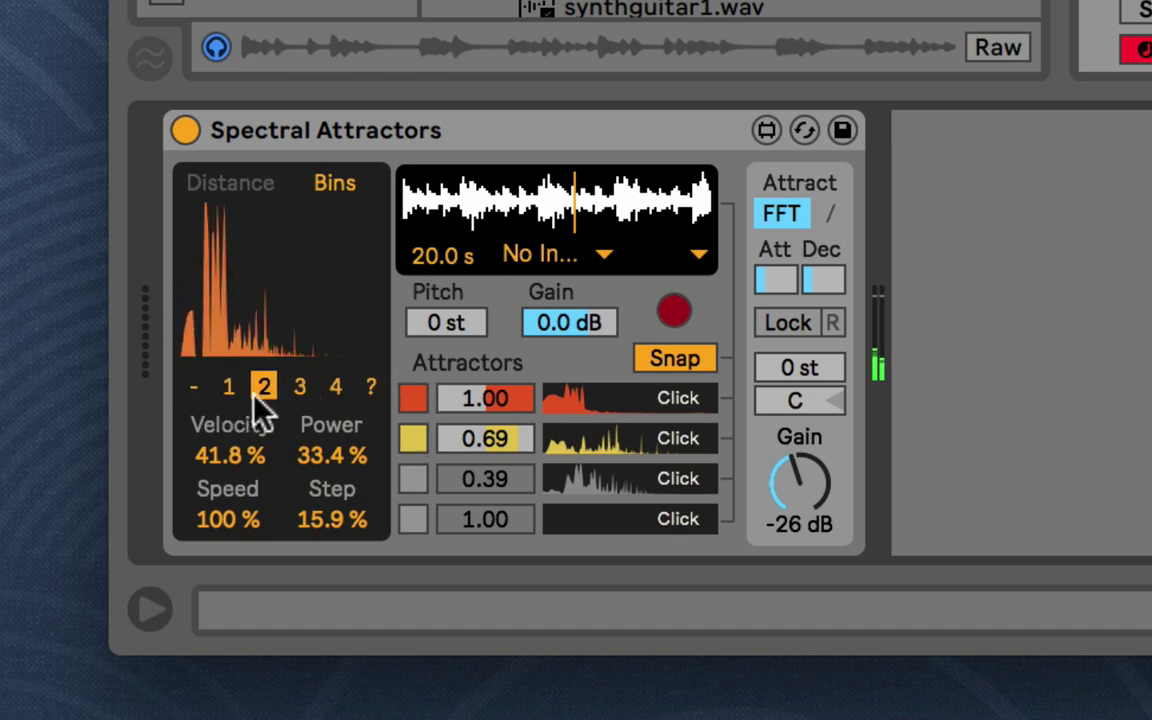
left_click(336, 387)
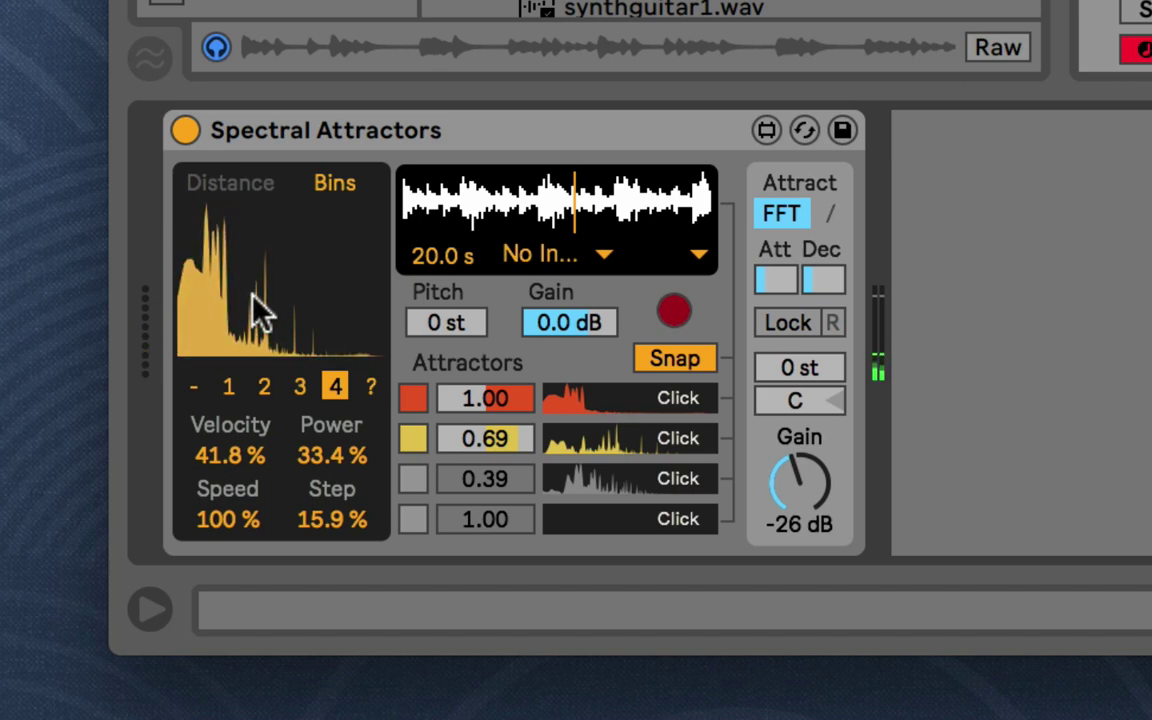
left_click(234, 386)
left_click(335, 386)
left_click(194, 386)
left_click(264, 386)
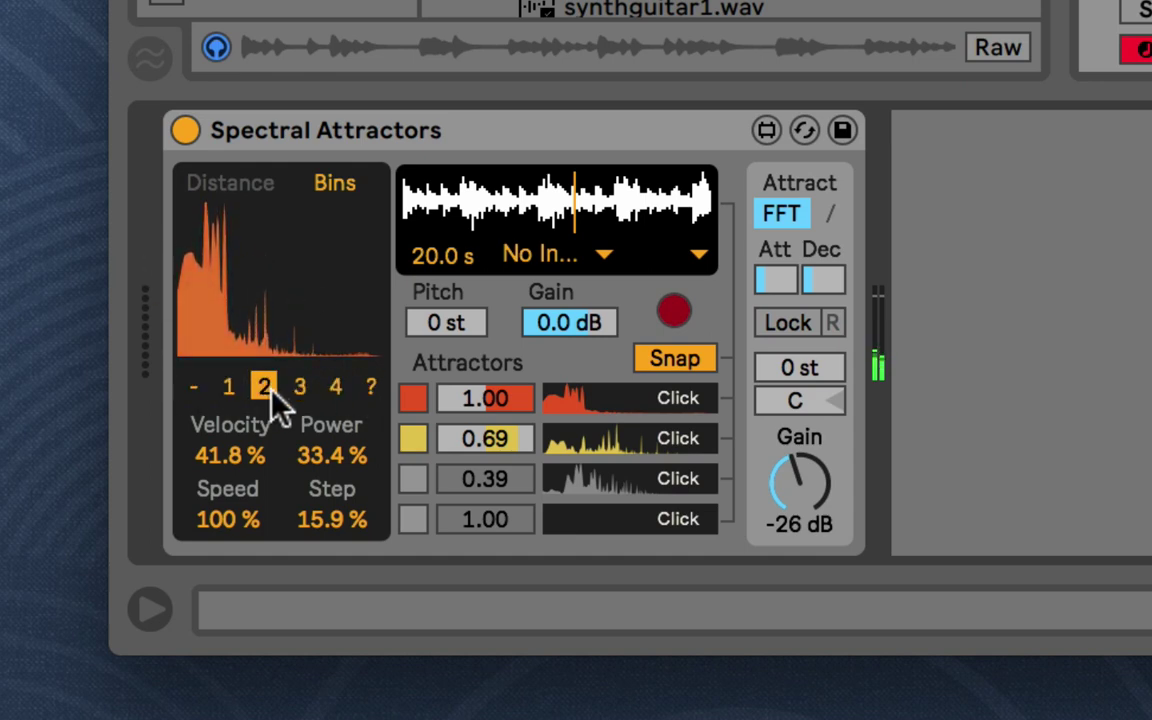
Return to Distance view, switch attraction to 2D, and re-enable the blue attractor
left_click(222, 186)
left_click(798, 214)
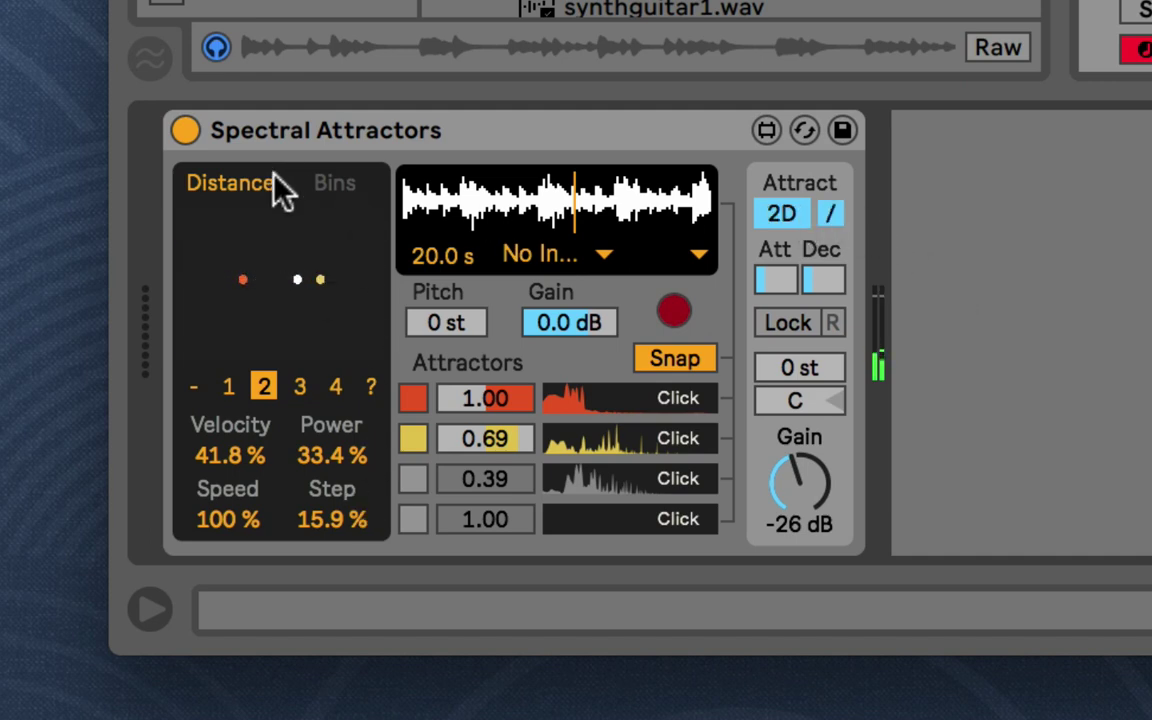
left_click(412, 472)
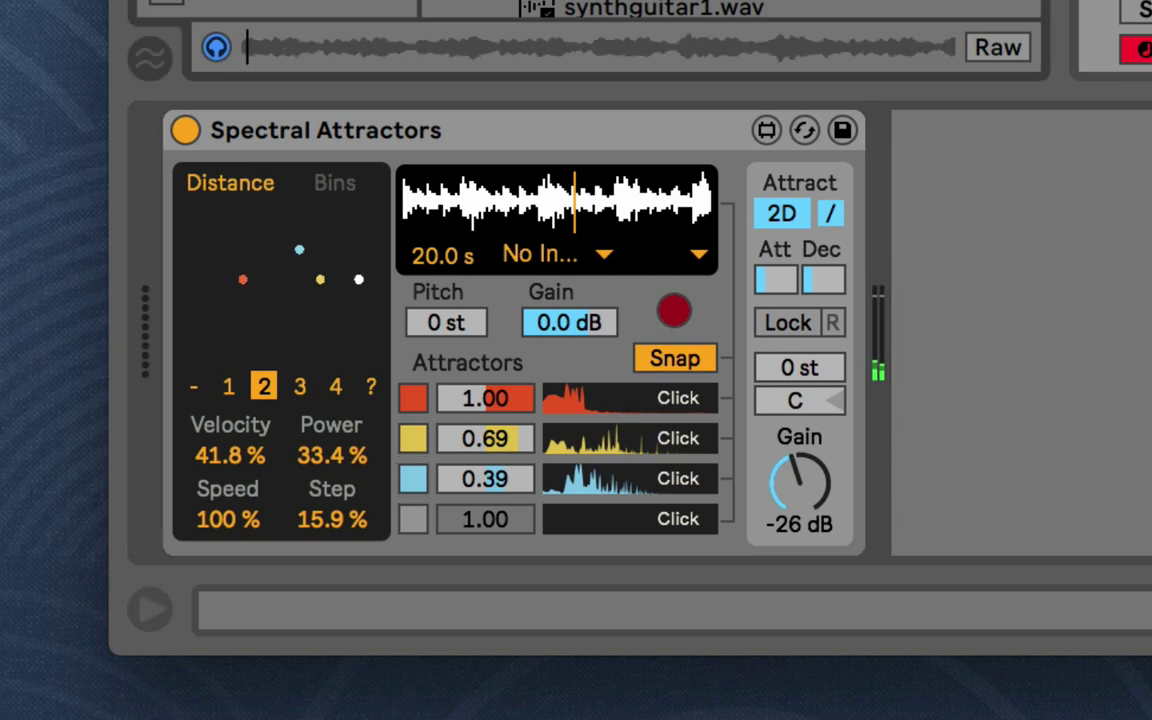
Load the new 13.7 s sample, capture a spectrum into attractor 4, and enable it
left_click_drag(570, 80, 556, 237)
left_click(584, 520)
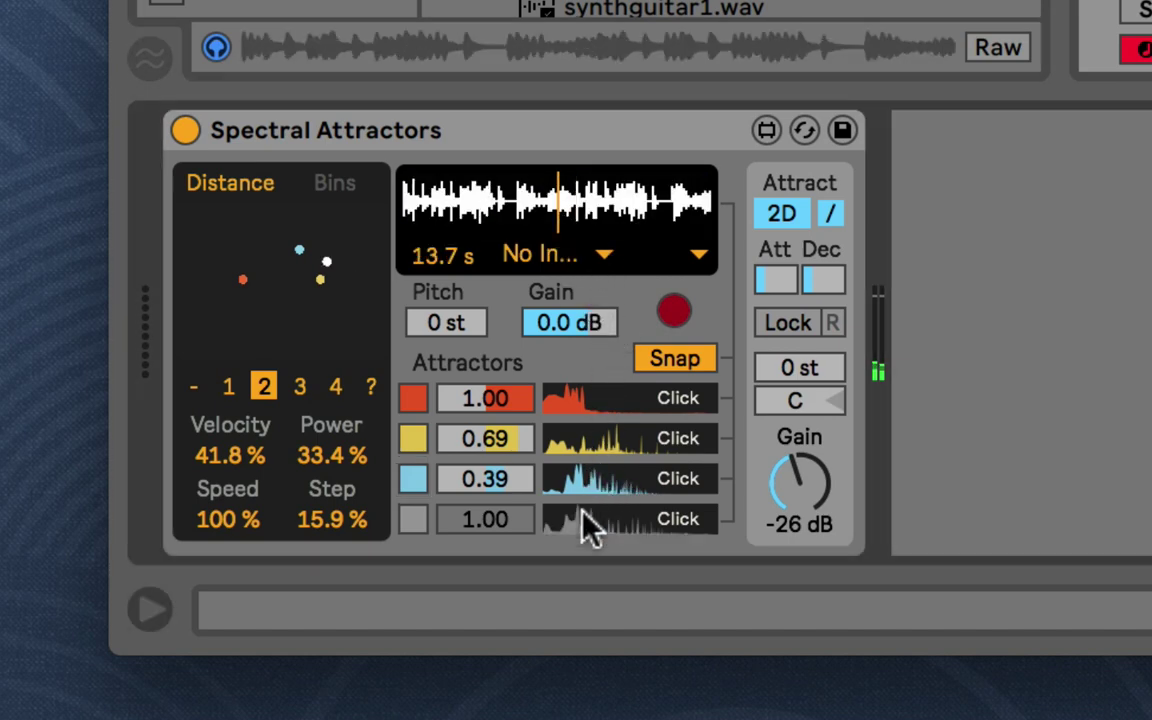
left_click(416, 520)
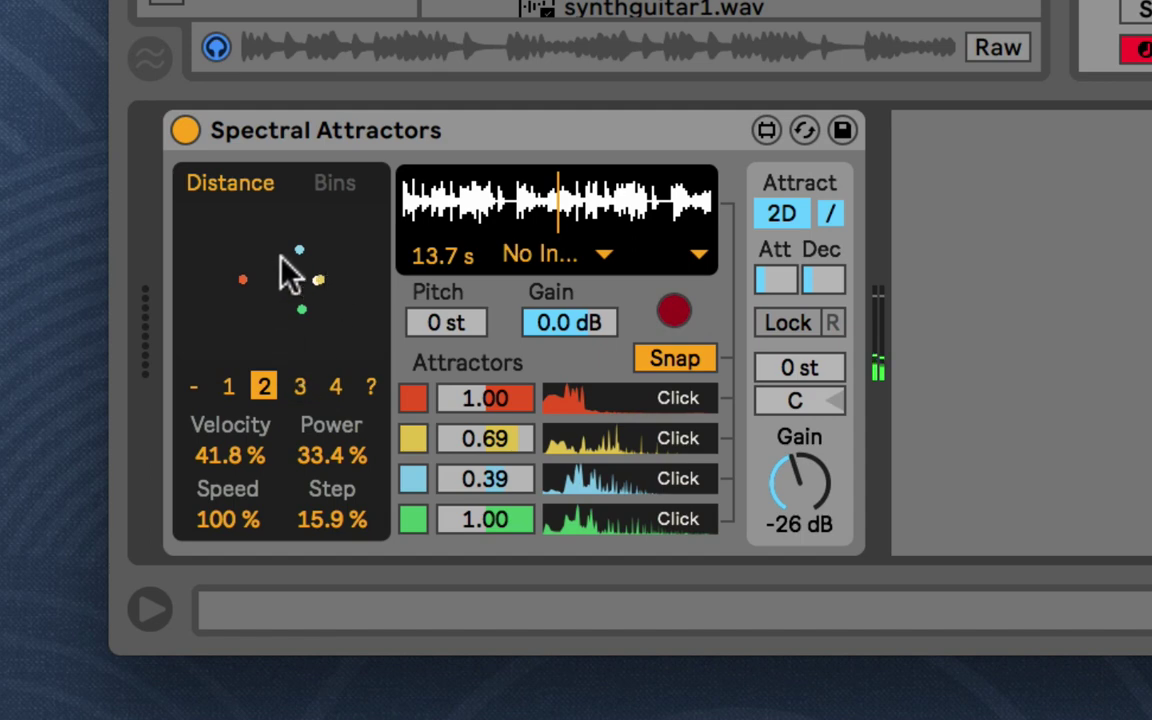
Focus the sound on attractors 1, 2 and 3 in turn, raise Step to 23.0%, then clear focus
left_click(193, 387)
left_click(228, 387)
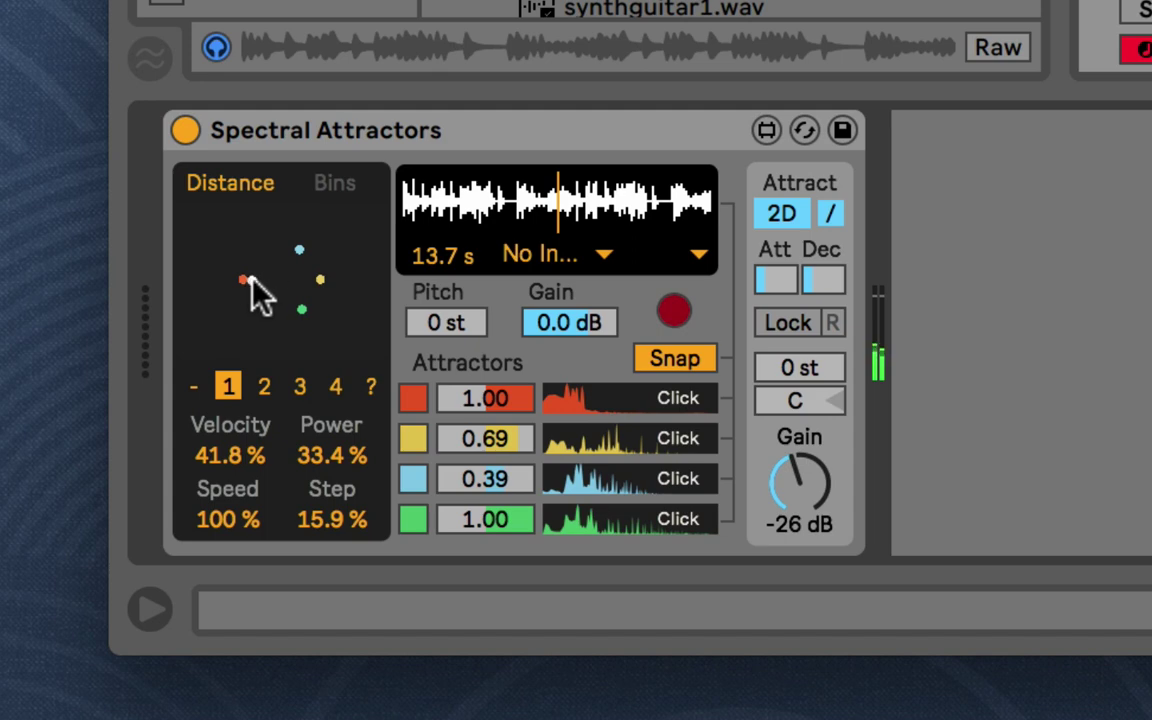
left_click(264, 387)
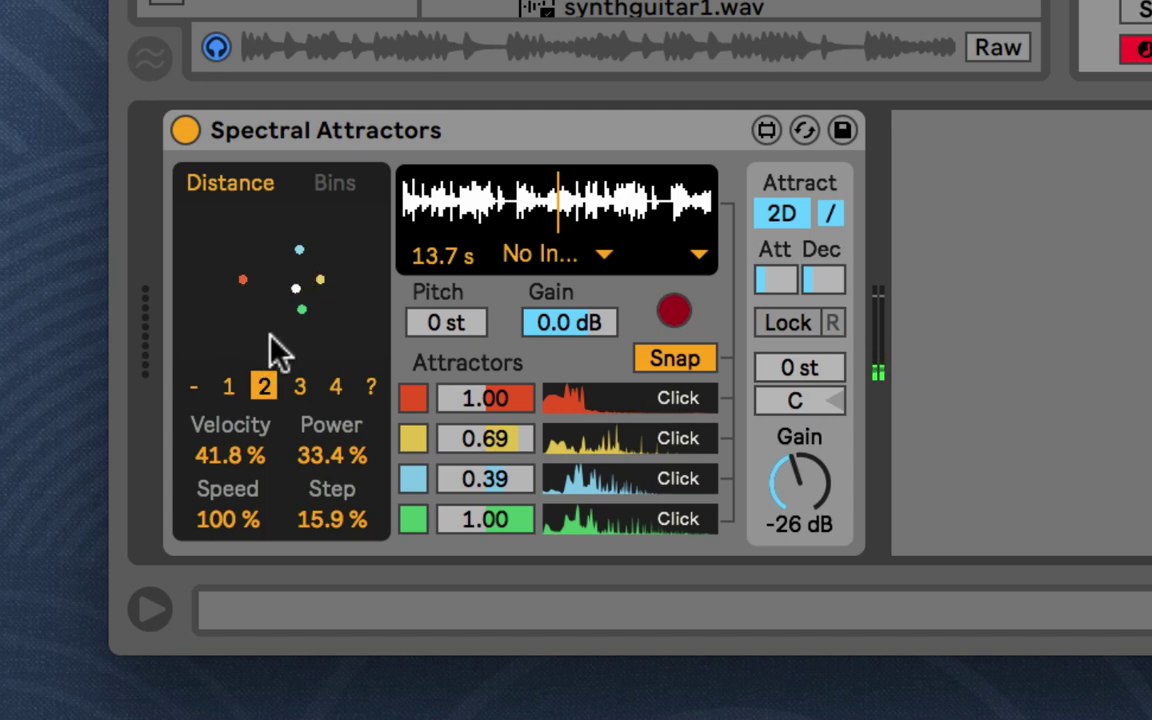
left_click(300, 387)
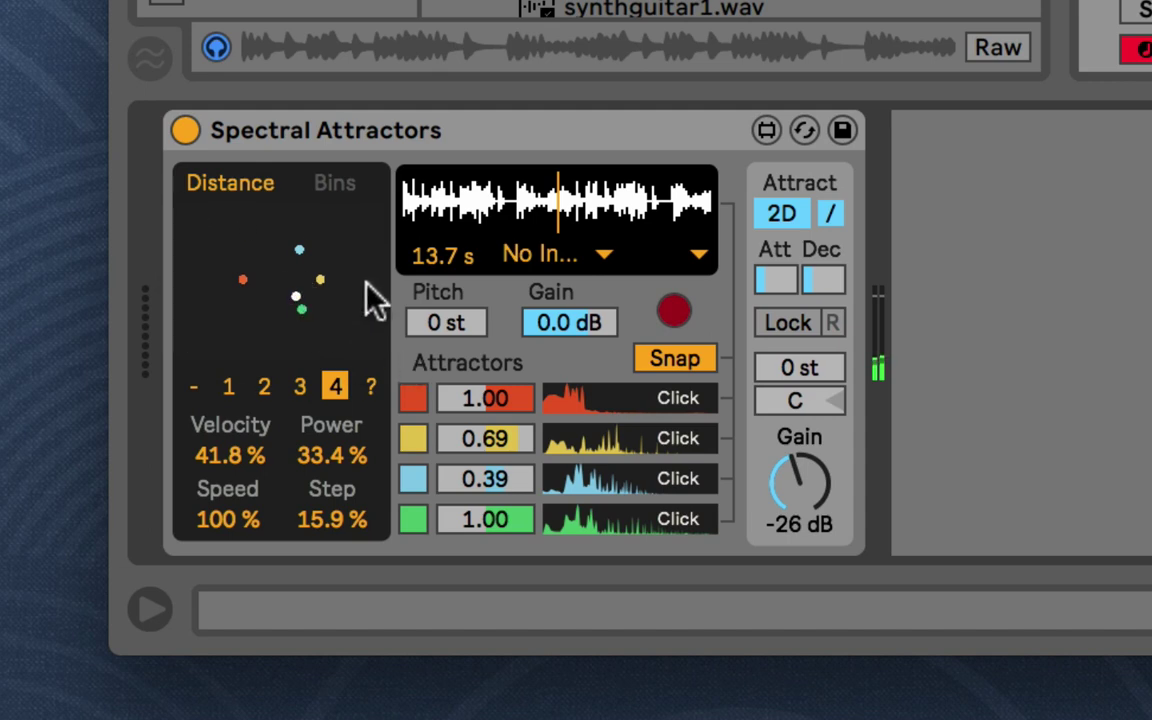
left_click(228, 386)
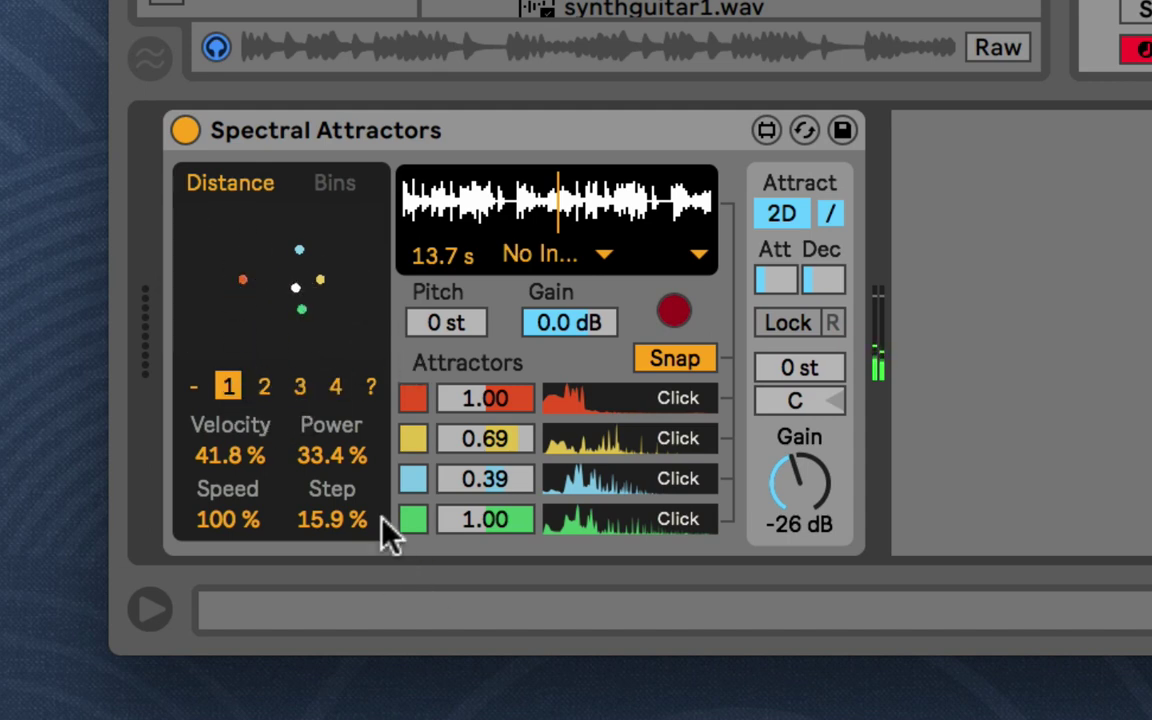
left_click_drag(327, 522, 352, 452)
left_click(194, 387)
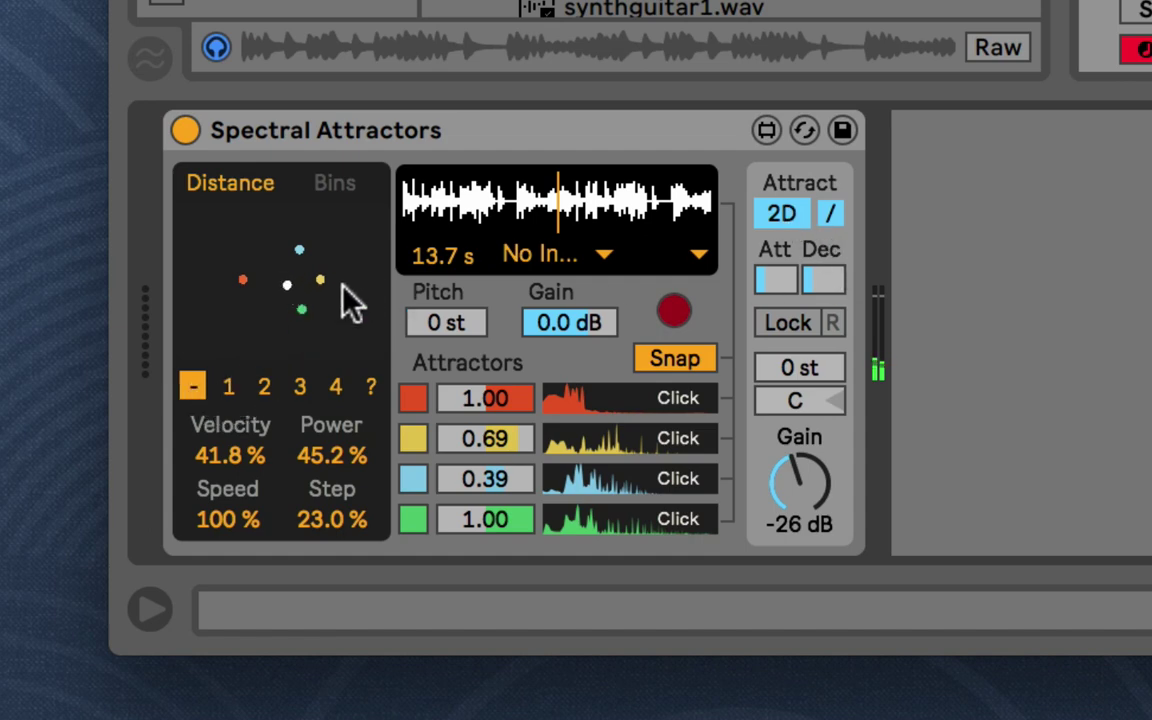
Toggle attraction between FFT and 2D, ending on FFT with the focus selector on '-'
left_click(776, 213)
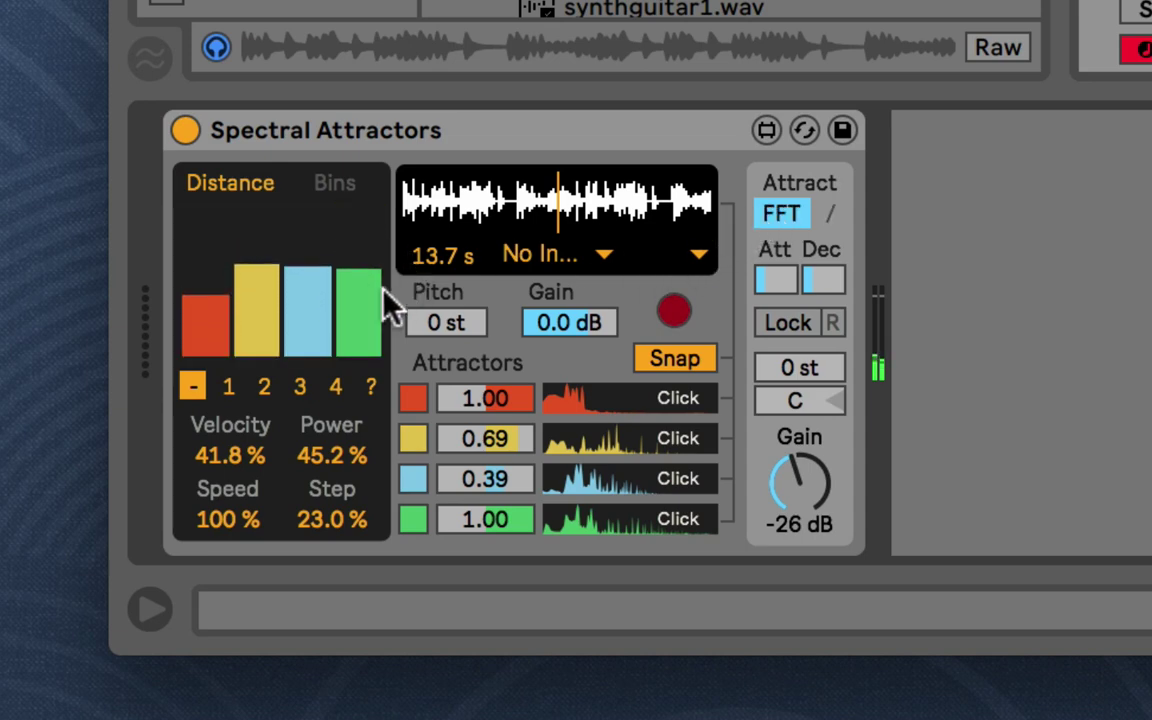
left_click(370, 387)
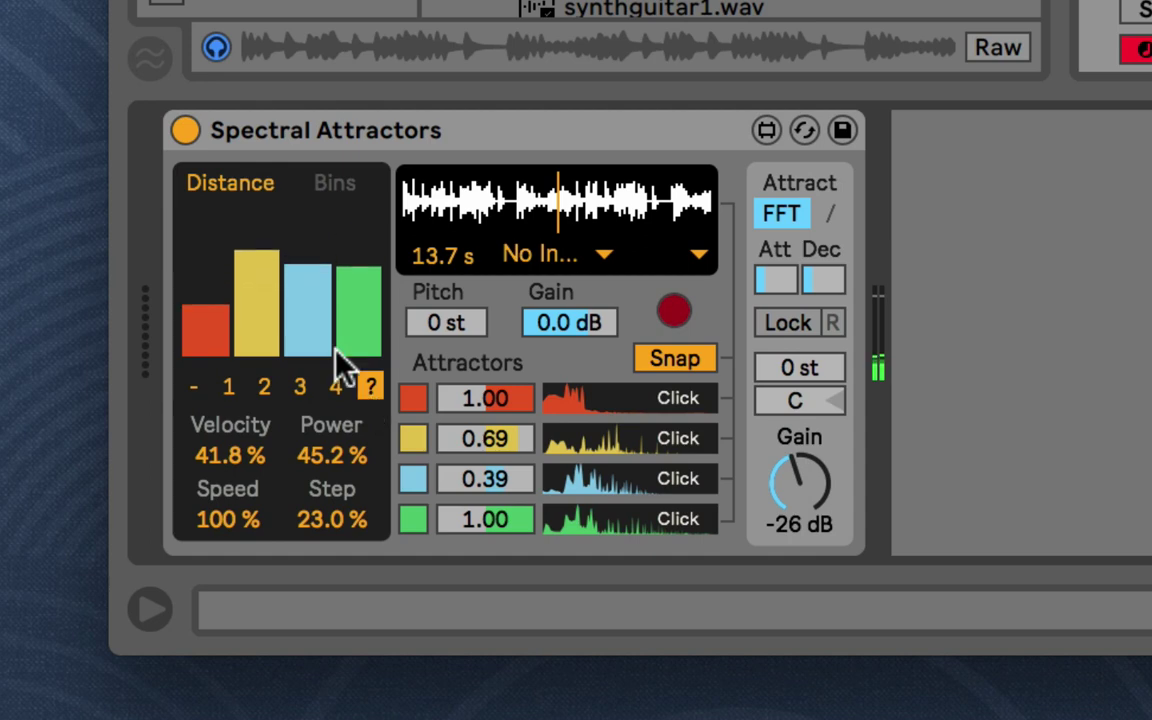
left_click(800, 220)
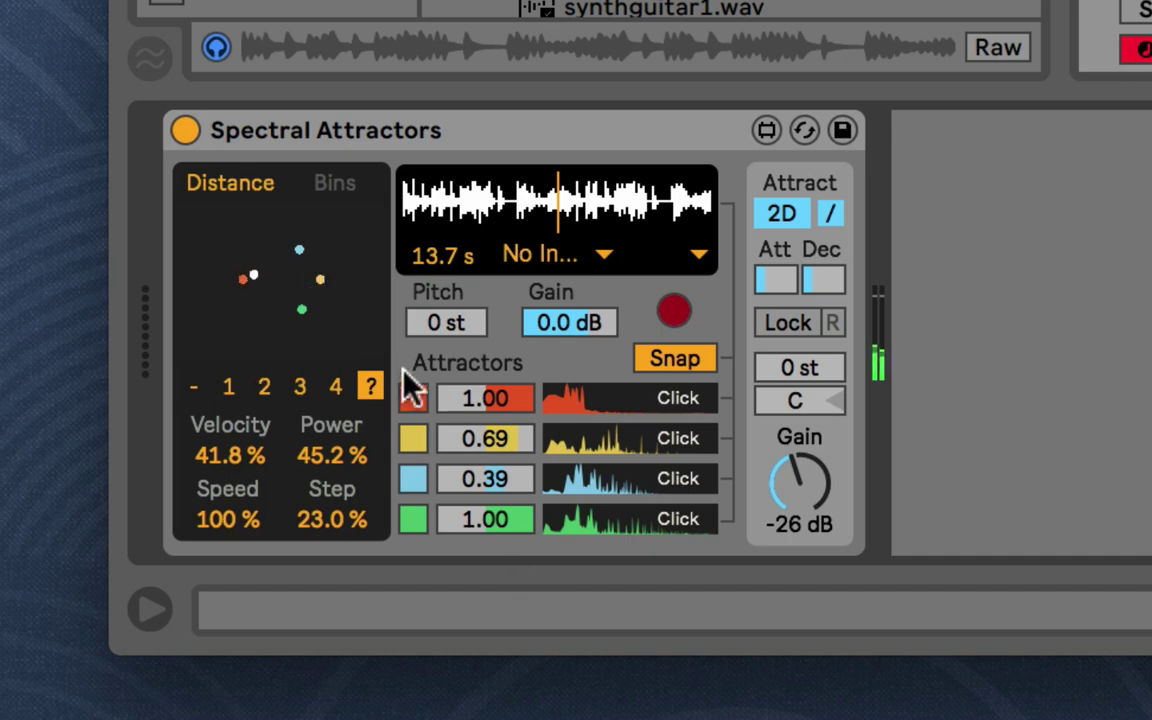
left_click(782, 216)
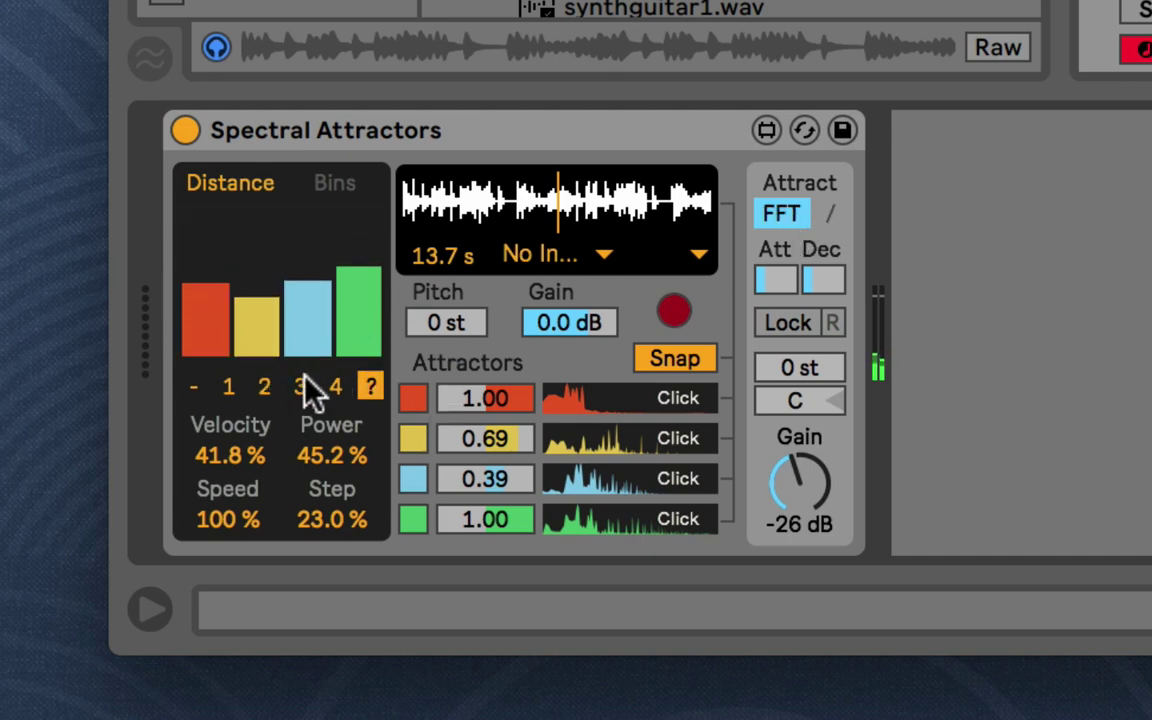
left_click(188, 386)
left_click(372, 388)
left_click(186, 392)
left_click(335, 388)
left_click(193, 388)
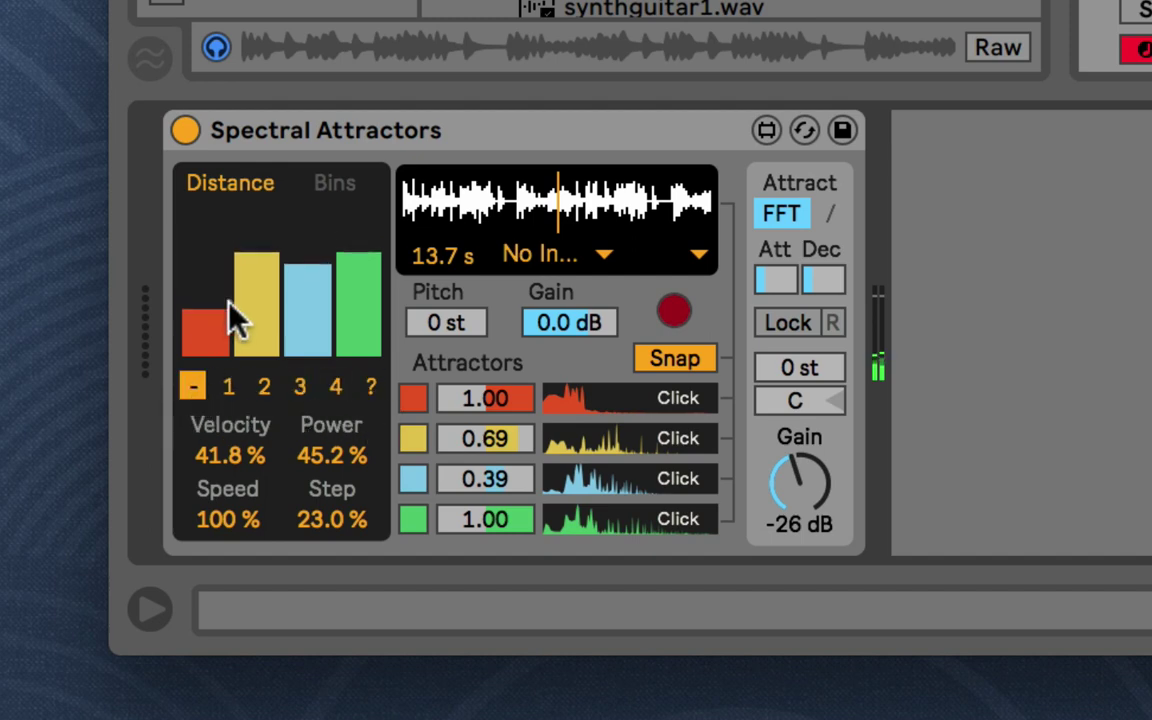
left_click(240, 458)
Switch attraction back to 2D mode, ending in the Distance view
left_click(328, 458)
left_click(300, 176)
left_click(298, 172)
left_click(798, 213)
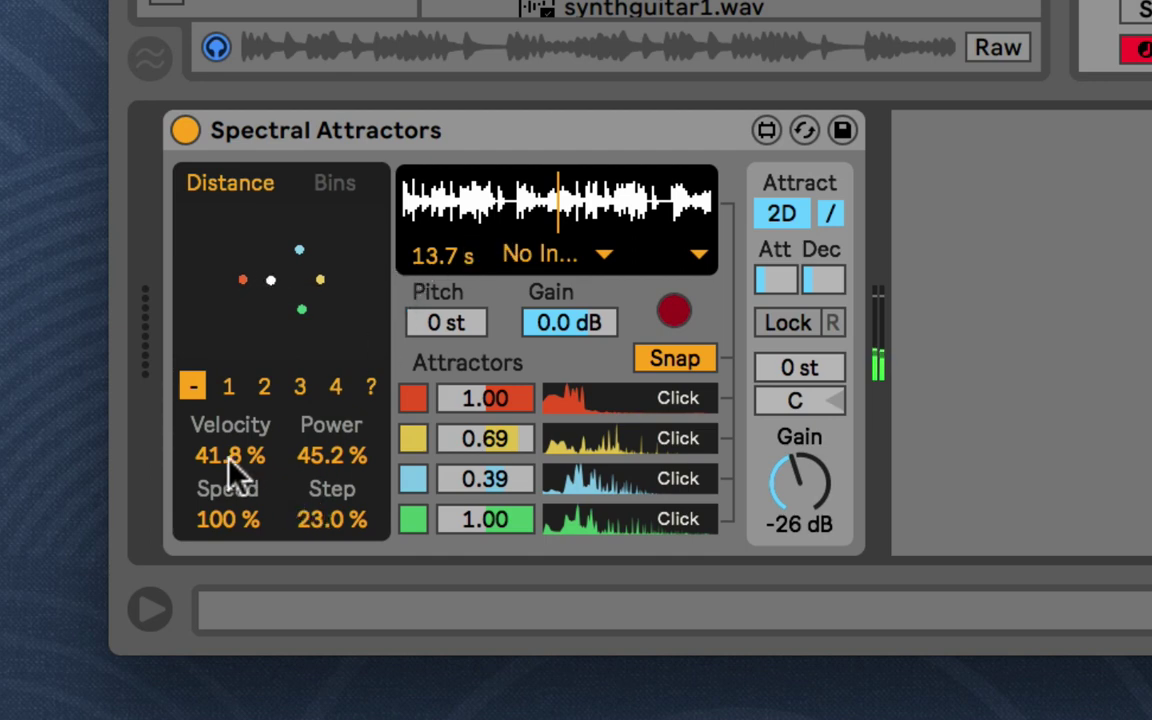
Try Velocity near 64% and Power down to 2.36%, then raise Step to 74.9%
mouse_move(230, 465)
left_mouse_down()
mouse_move(230, 362)
mouse_move(230, 442)
left_mouse_up()
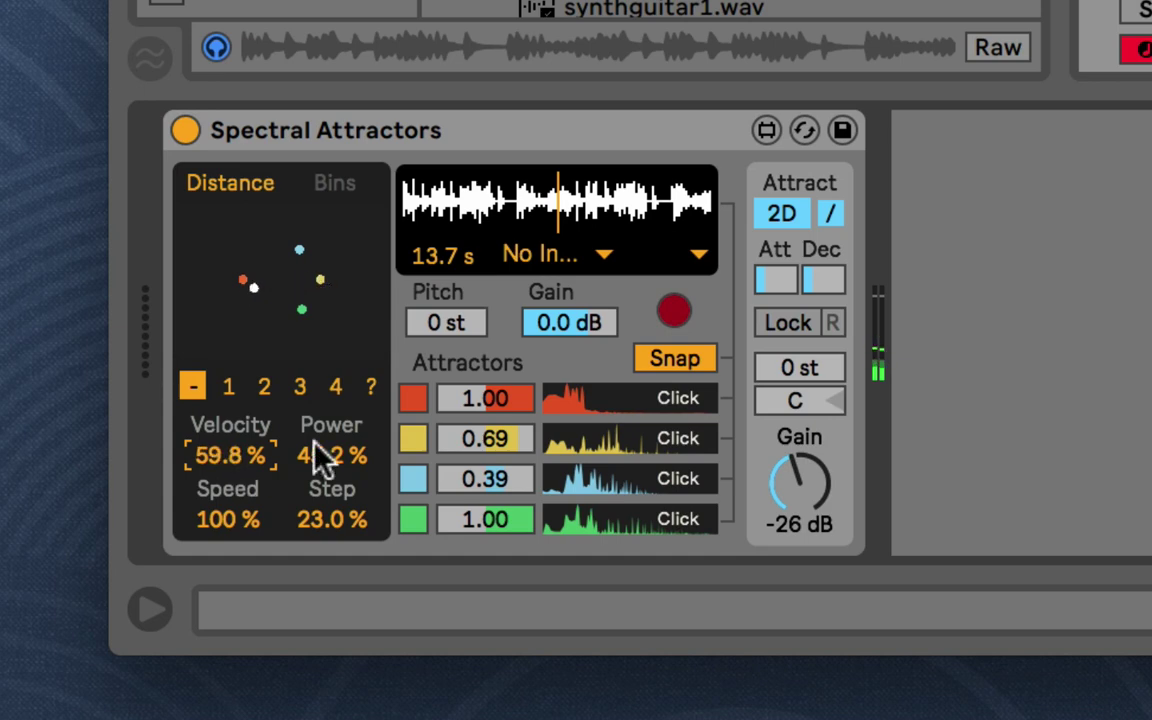
left_click_drag(319, 463, 319, 525)
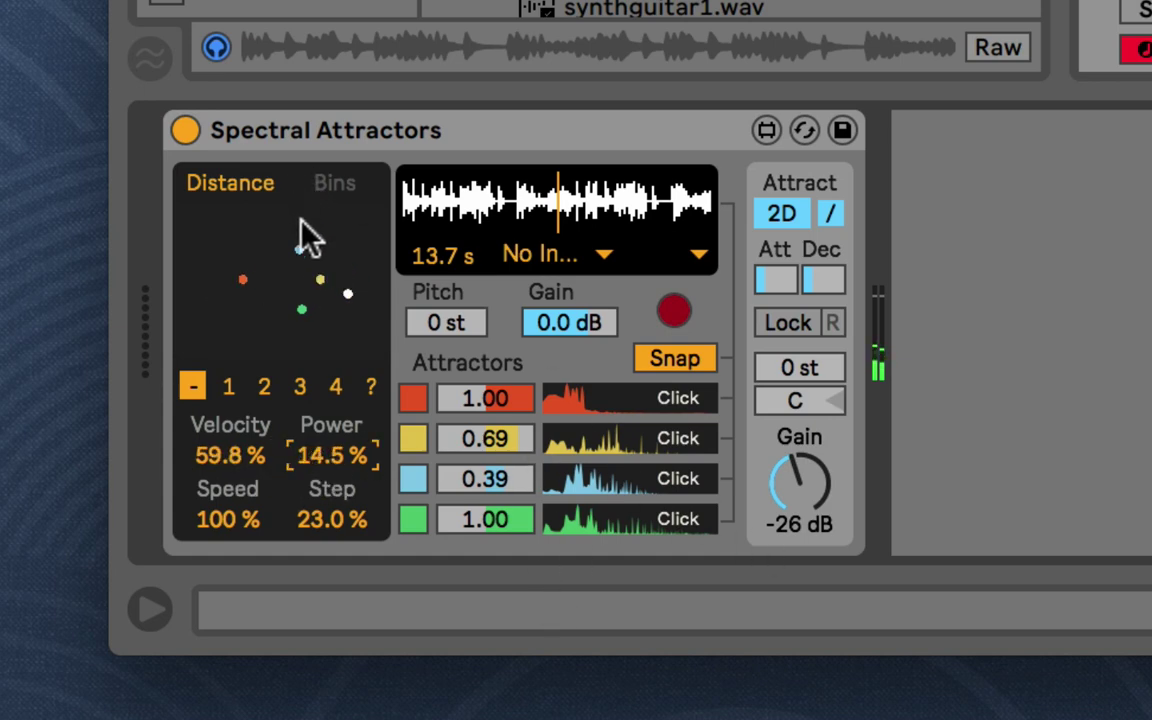
left_click_drag(331, 455, 331, 478)
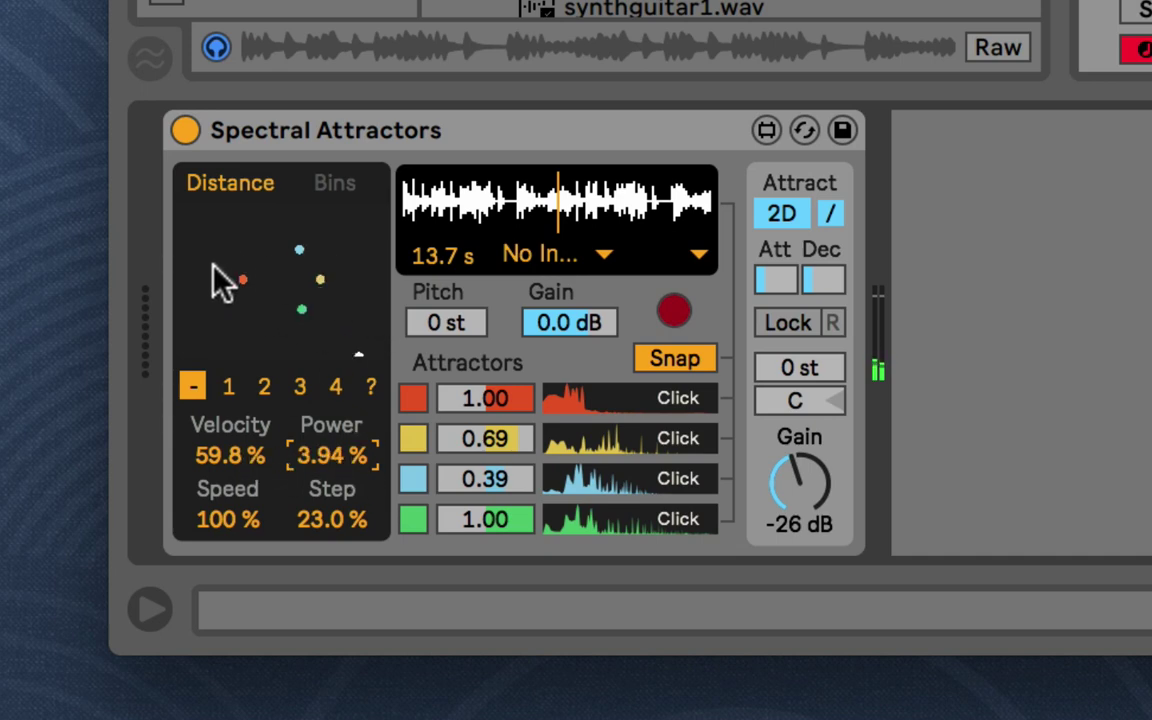
left_click(239, 303)
left_click_drag(331, 455, 331, 463)
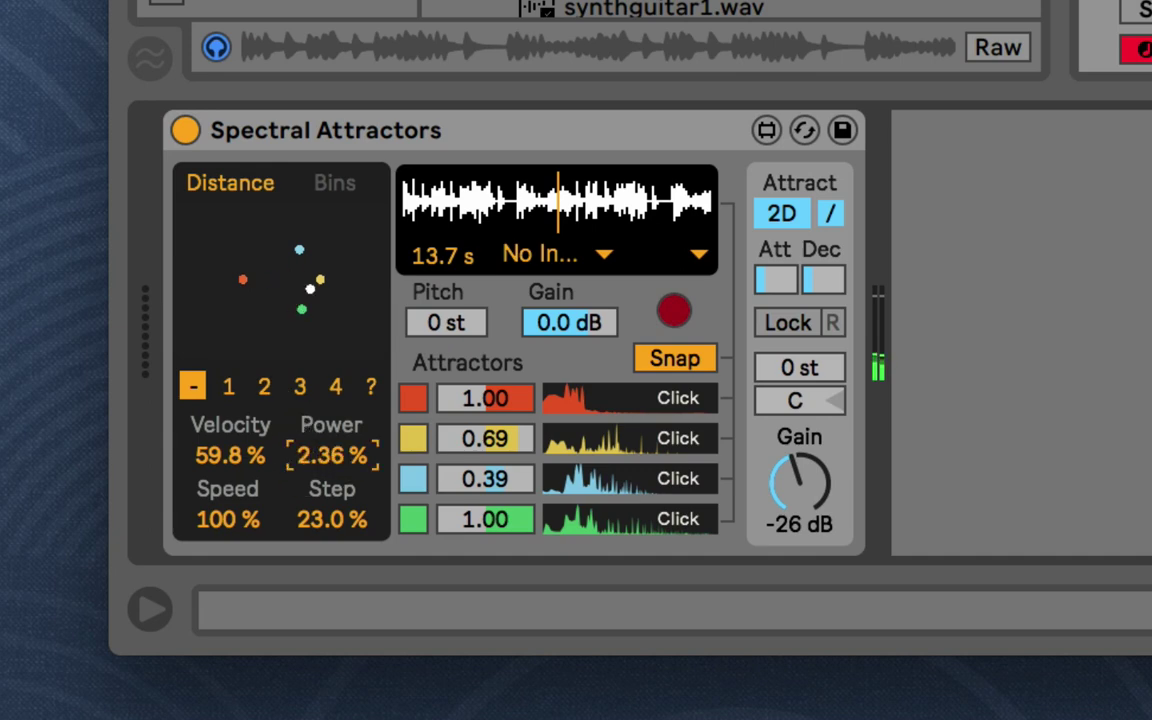
left_click(345, 528)
mouse_move(345, 522)
left_mouse_down()
mouse_move(345, 480)
mouse_move(352, 527)
left_mouse_up()
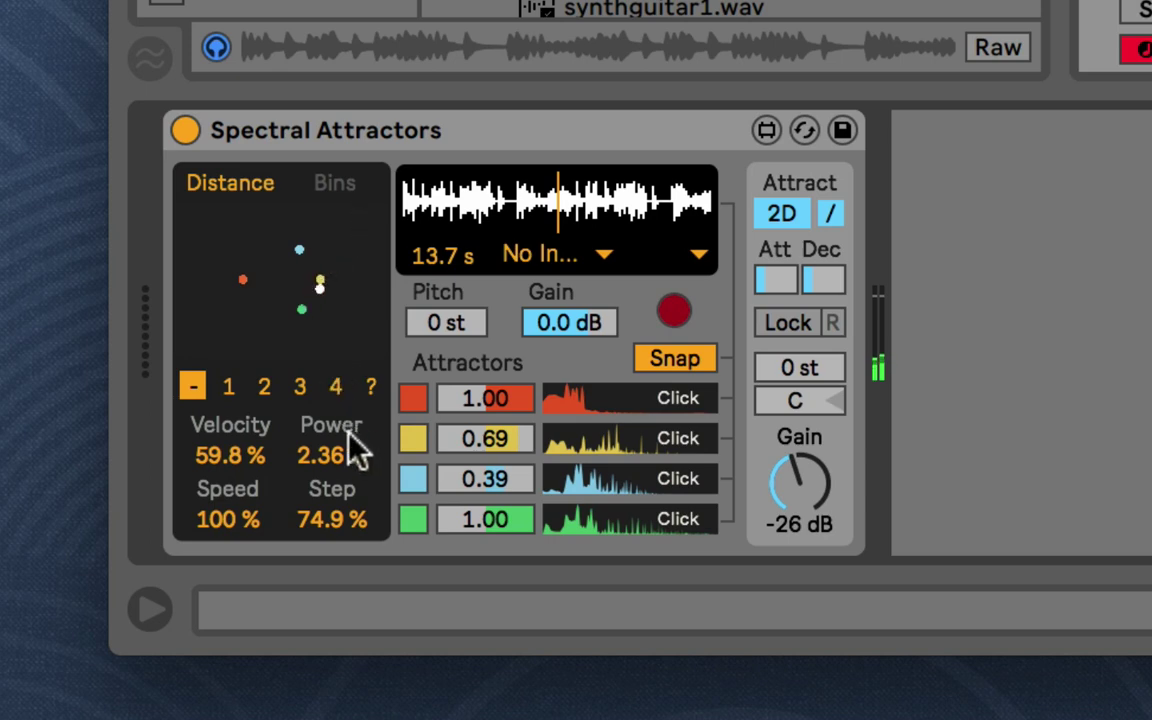
Settle on Power 60.6%, Velocity 54.3% and Step 39.5%, keeping Speed at 100%
left_click_drag(355, 452, 355, 360)
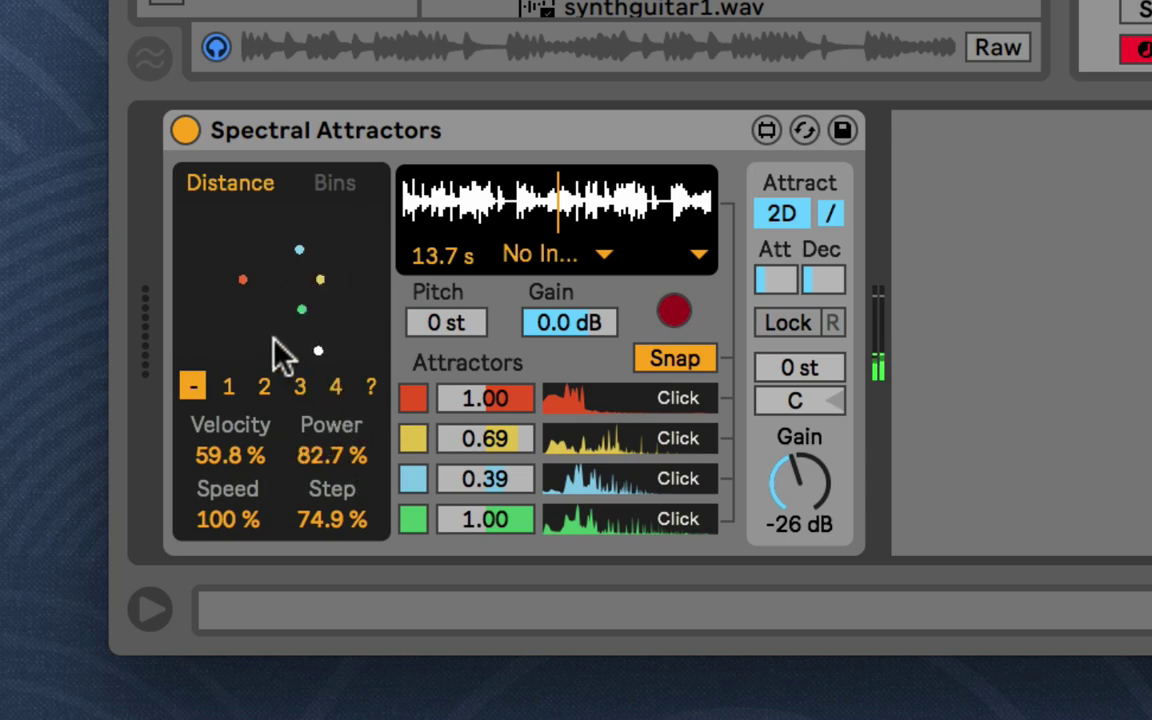
left_click_drag(230, 456, 249, 463)
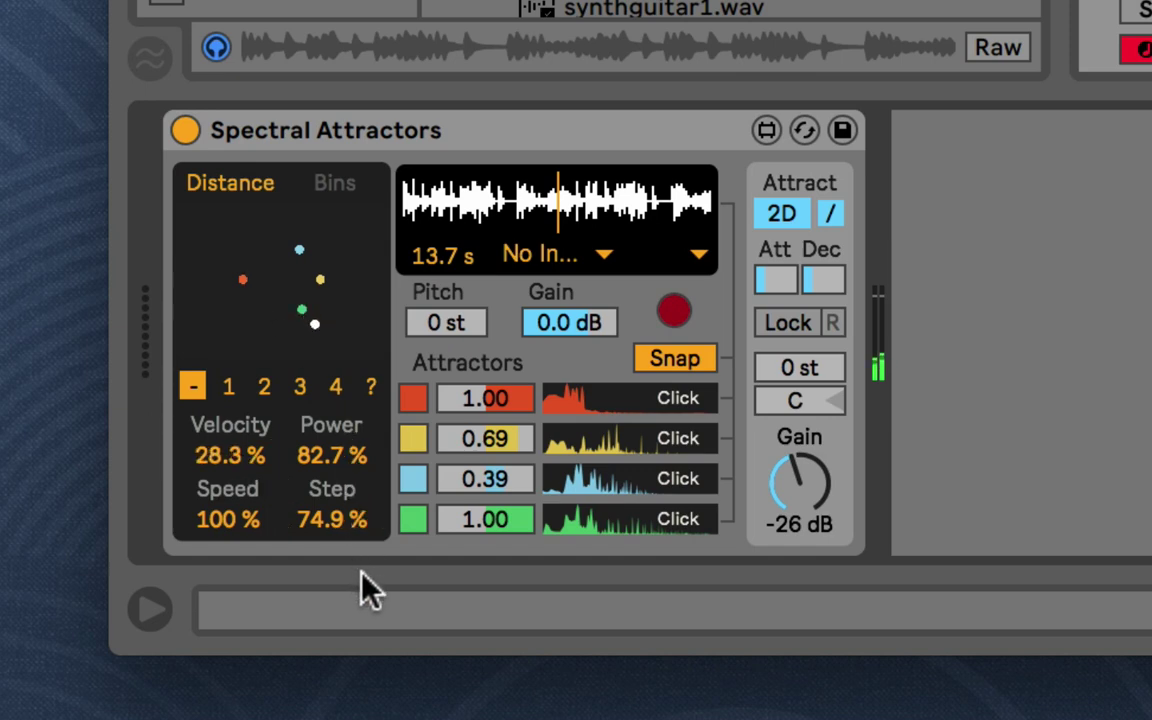
left_click_drag(340, 519, 355, 527)
left_click_drag(331, 455, 331, 455)
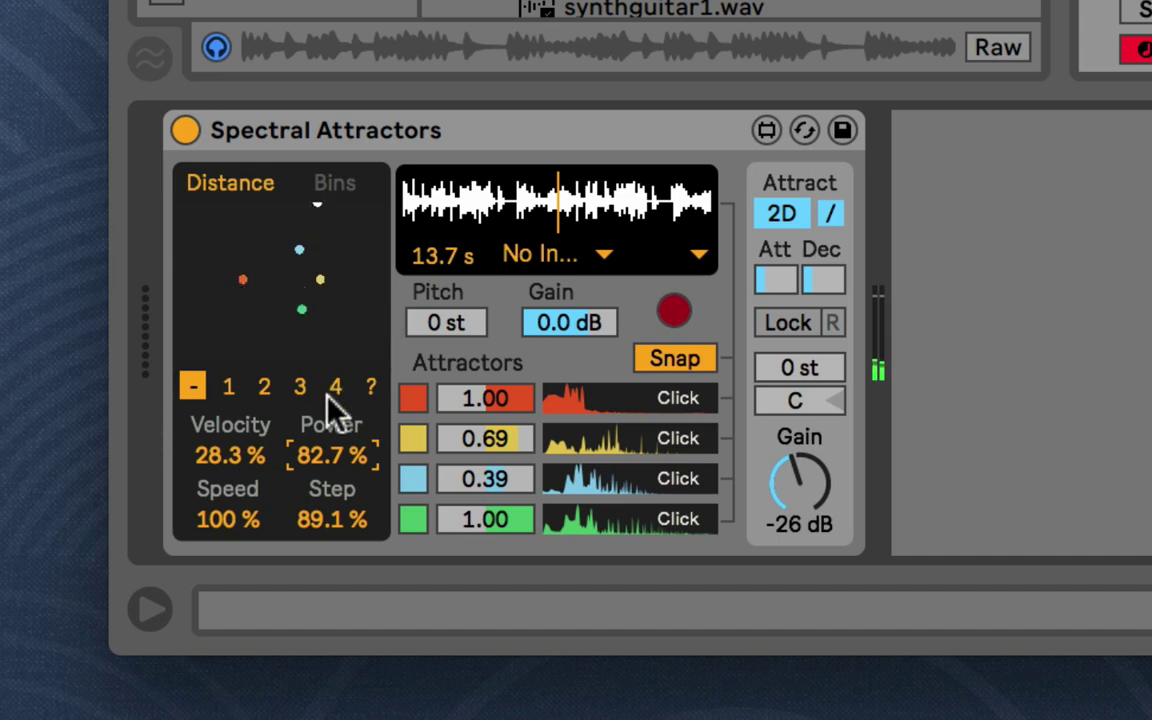
left_click_drag(330, 528, 330, 585)
left_click(330, 455)
left_click_drag(255, 455, 255, 400)
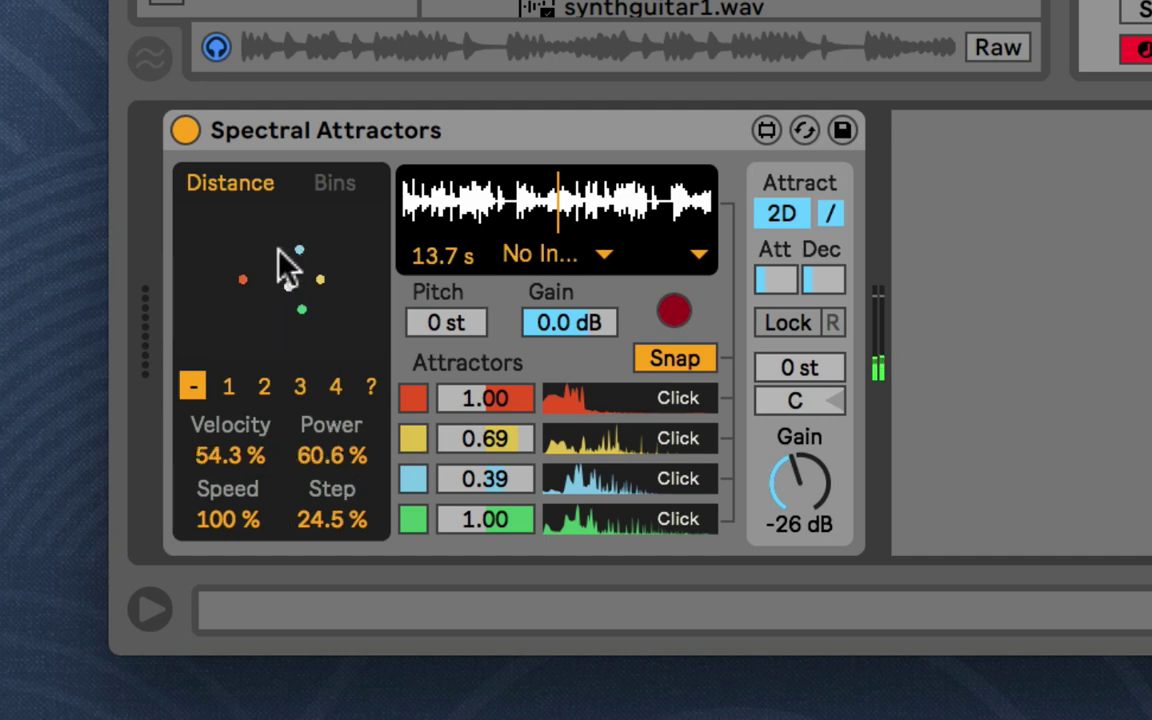
left_click_drag(330, 519, 311, 416)
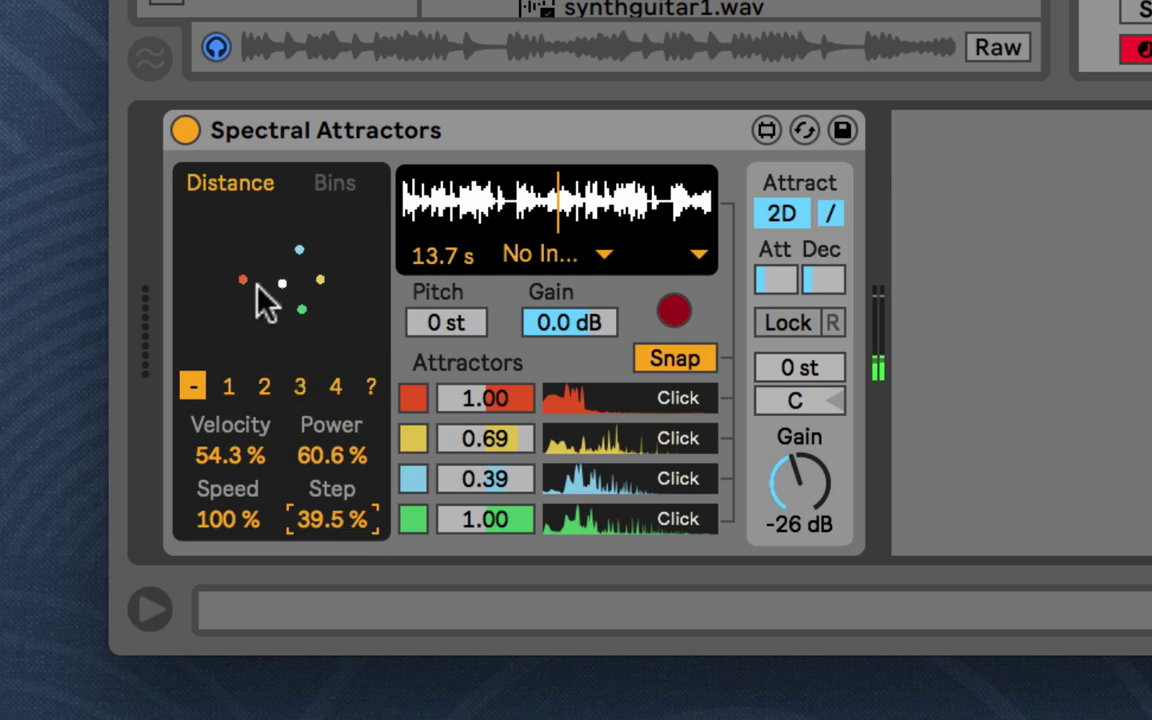
mouse_move(231, 520)
left_mouse_down()
mouse_move(231, 625)
mouse_move(231, 530)
left_mouse_up()
Adjust the red, yellow, blue and green attractor weights to 0.23, 0.48, 0.39 and -0.02
left_click(489, 402)
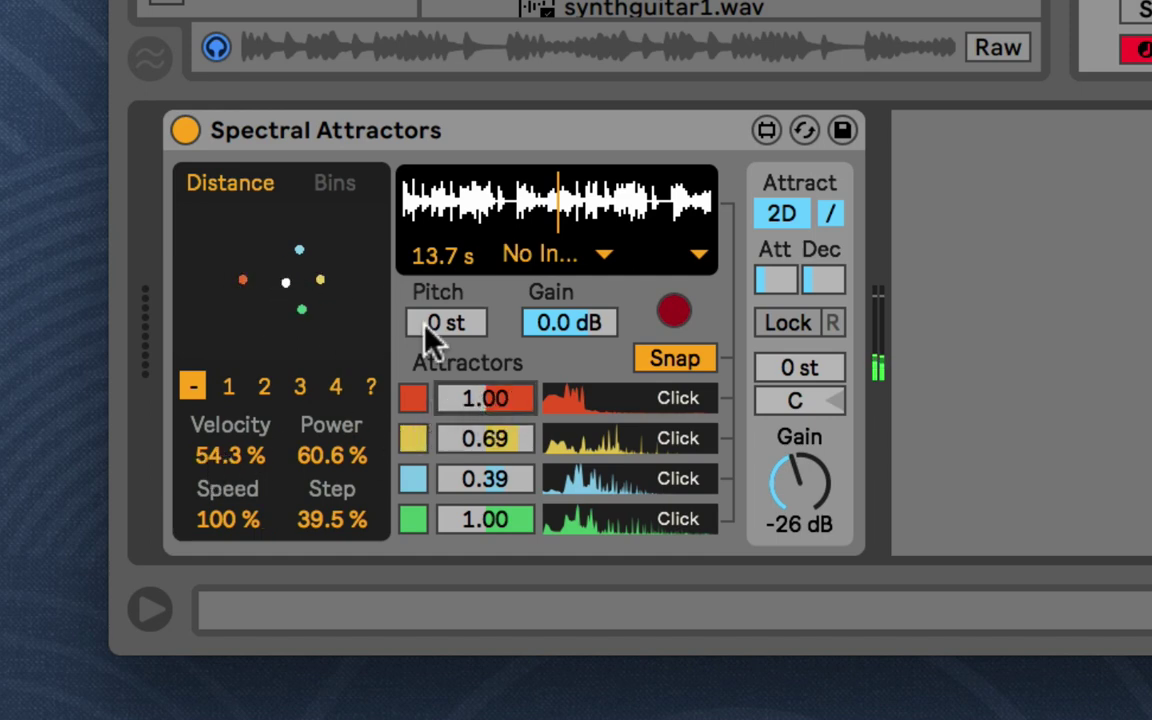
mouse_move(491, 410)
left_mouse_down()
mouse_move(491, 421)
mouse_move(494, 401)
left_mouse_up()
left_click_drag(485, 438, 485, 454)
left_click_drag(489, 399, 485, 398)
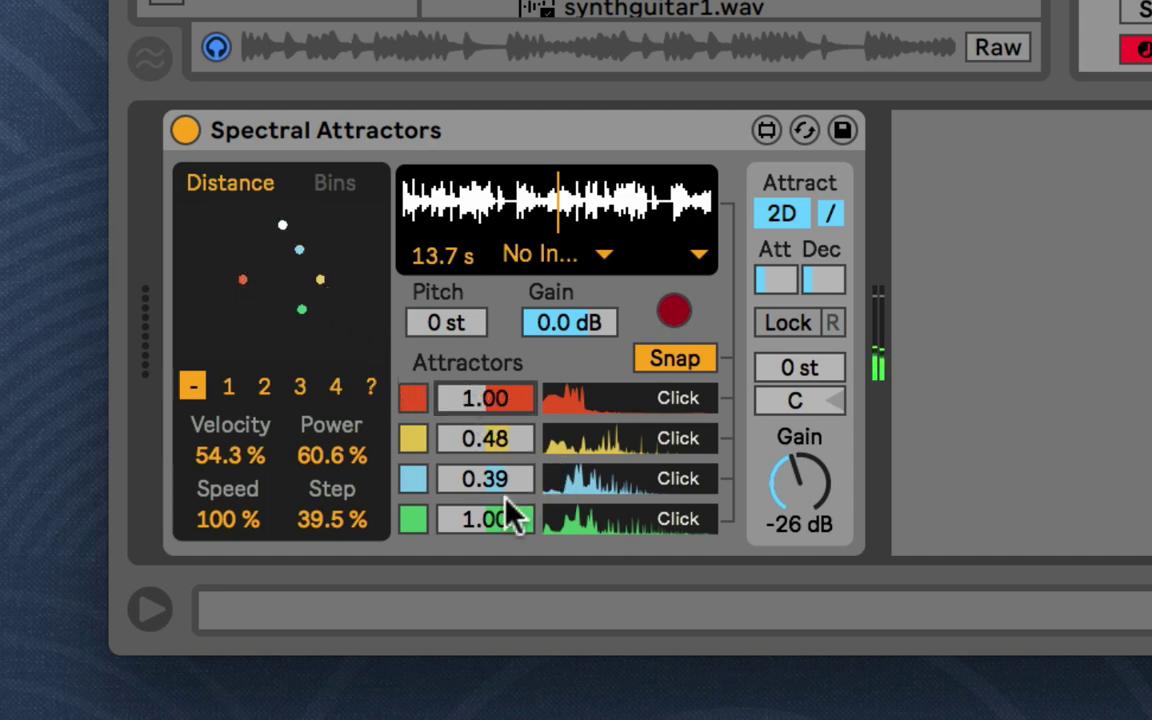
left_click_drag(496, 514, 496, 578)
left_click_drag(500, 512, 500, 543)
left_click_drag(496, 399, 496, 549)
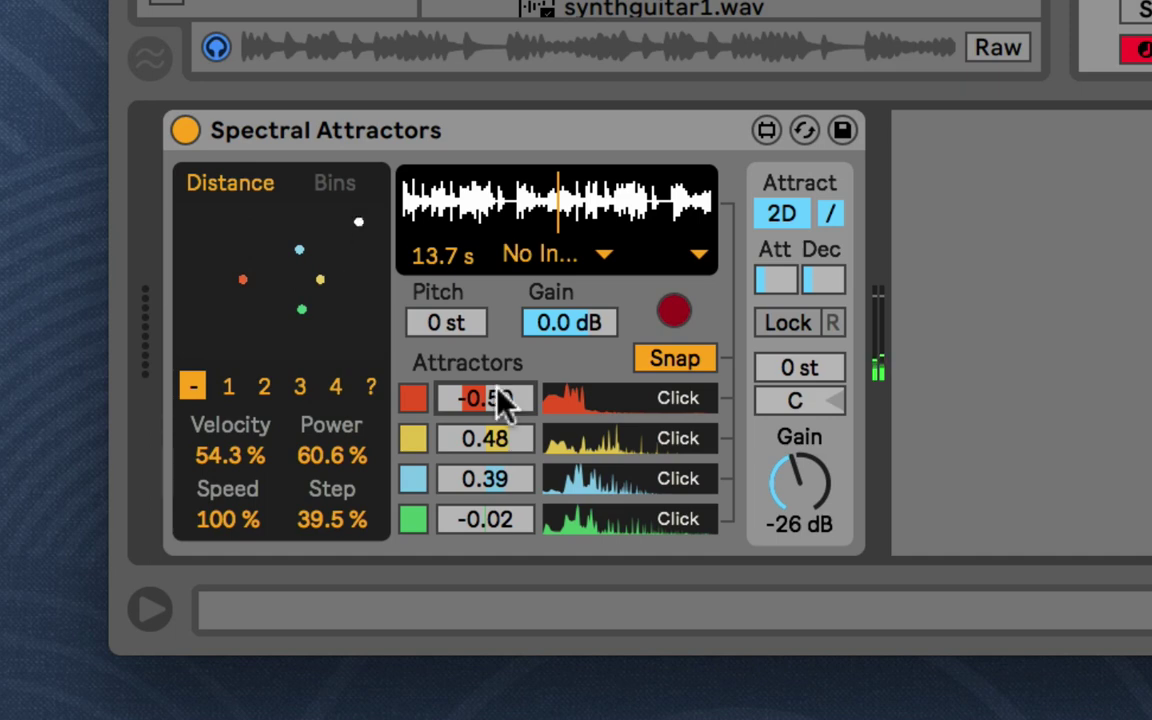
right_click(496, 398)
left_click(497, 380)
left_click_drag(496, 392, 496, 350)
Switch all four attractors off, then turn each back on, ending with green re-enabled
left_click(414, 398)
left_click(413, 438)
left_click(413, 478)
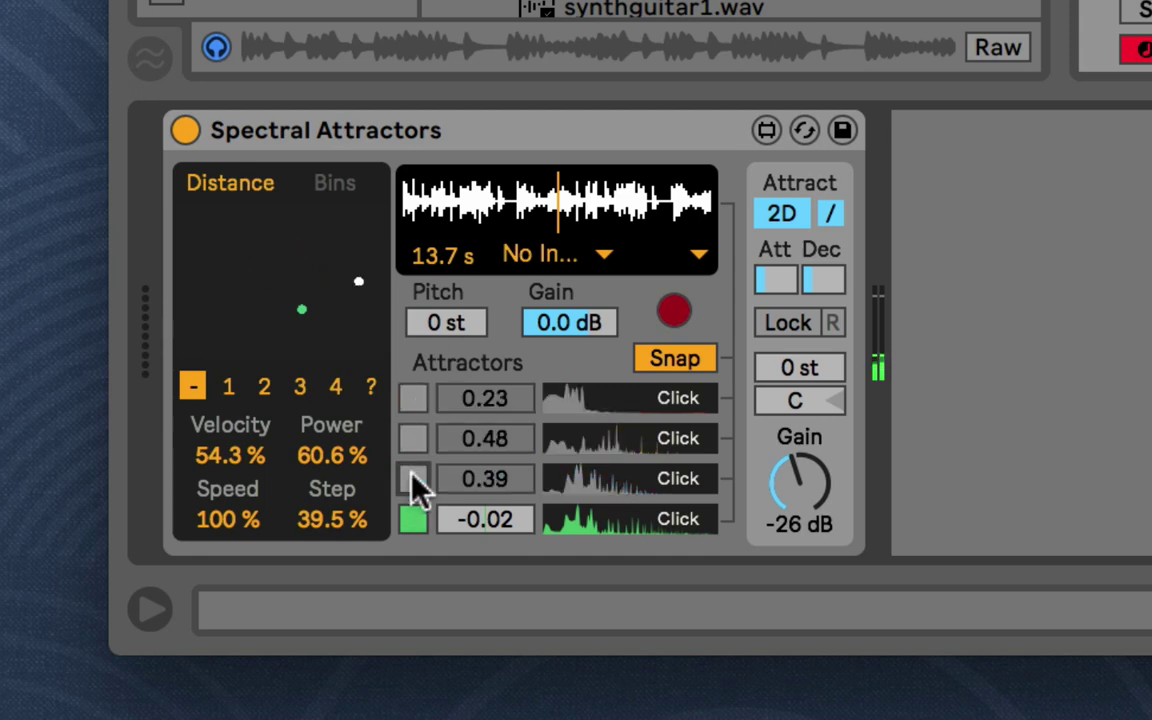
left_click(410, 518)
left_click(412, 440)
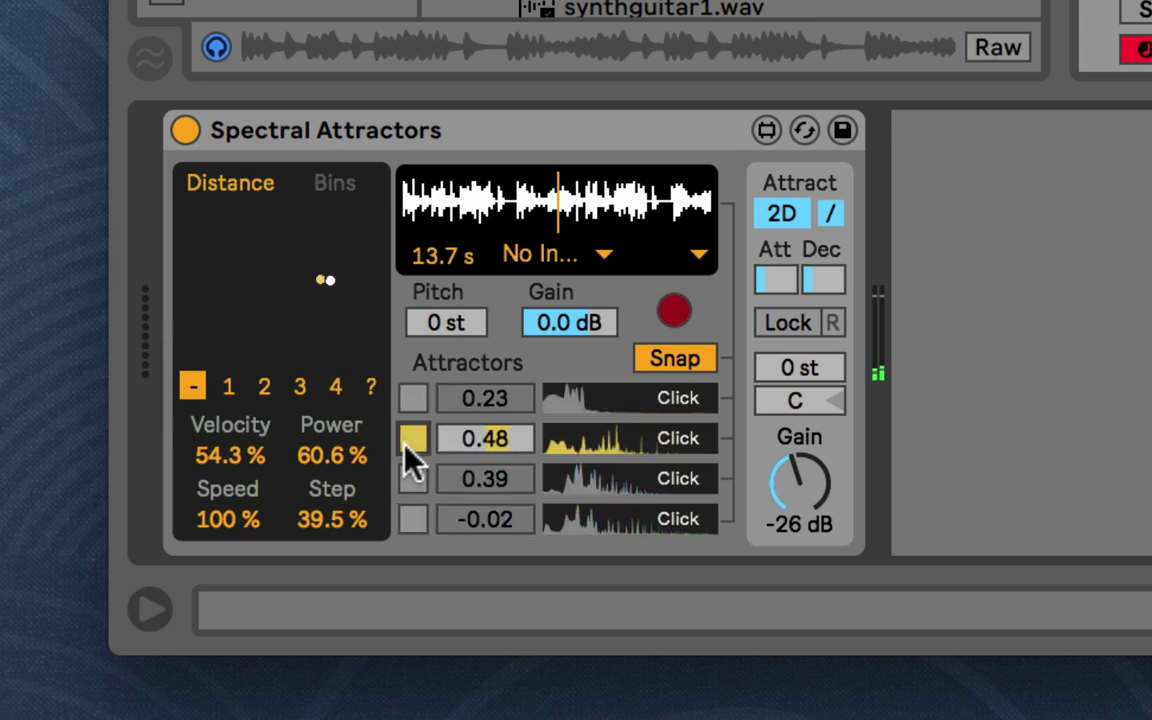
left_click(416, 476)
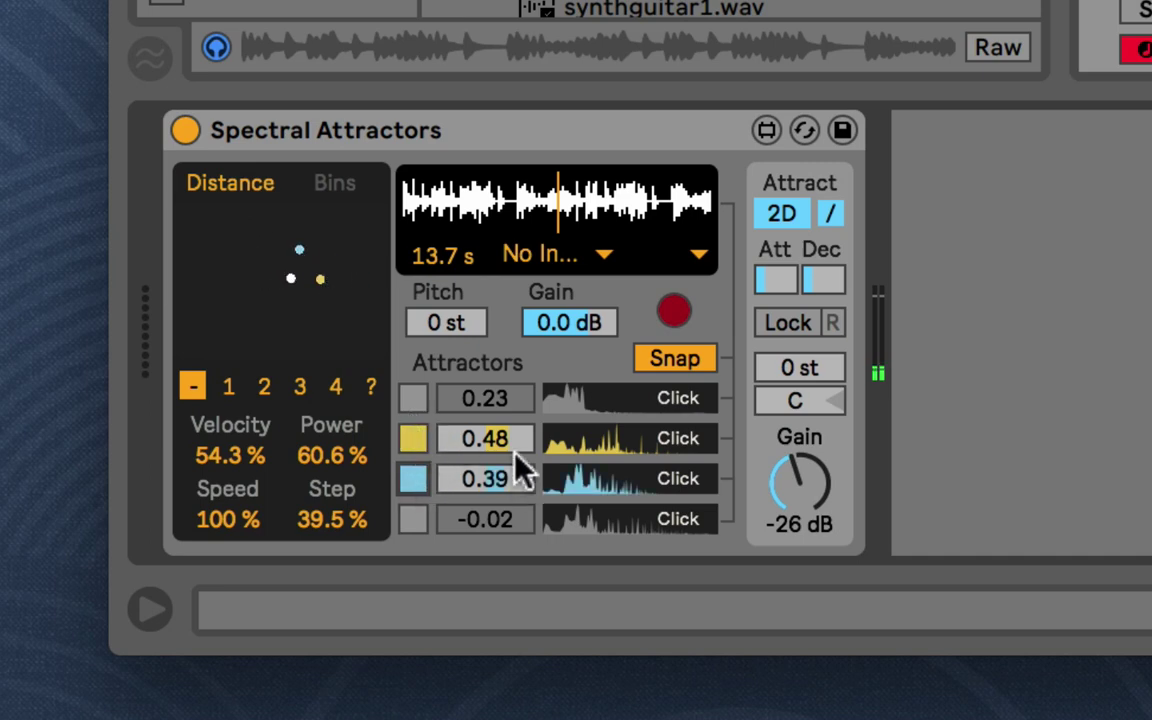
left_click(402, 400)
left_click(402, 525)
left_click(402, 525)
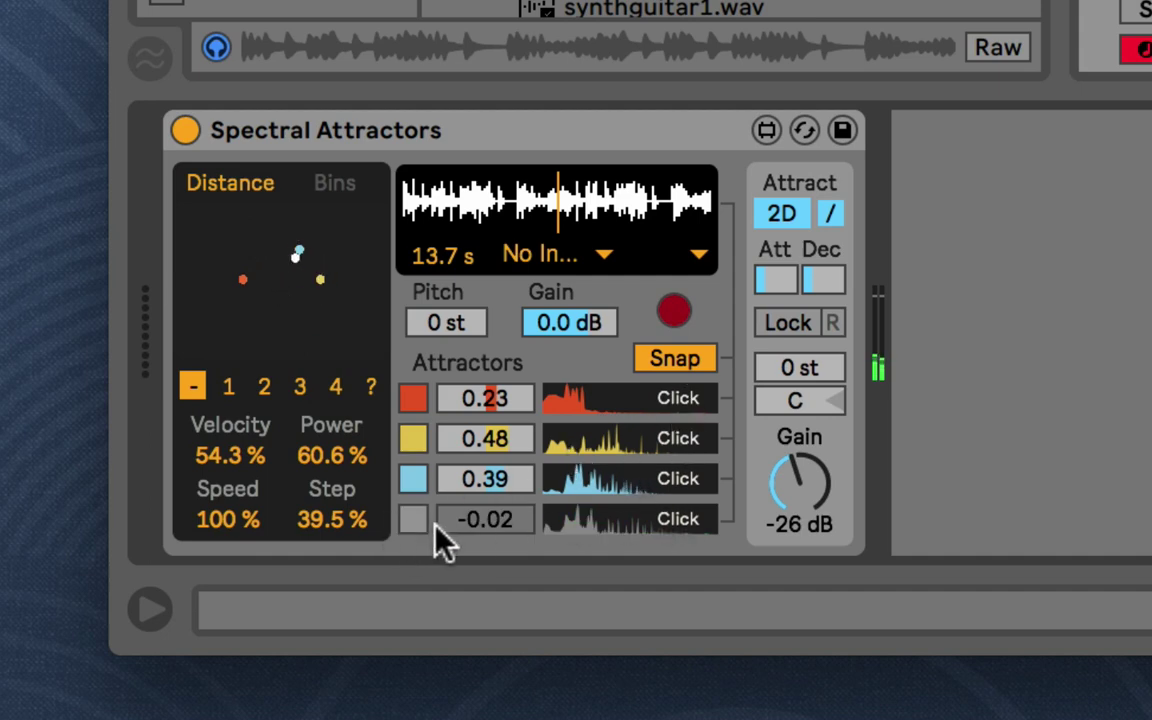
left_click(424, 522)
Capture a new red attractor spectrum and jump playback earlier in the sample, leaving Snap on
left_click(668, 360)
left_click(664, 357)
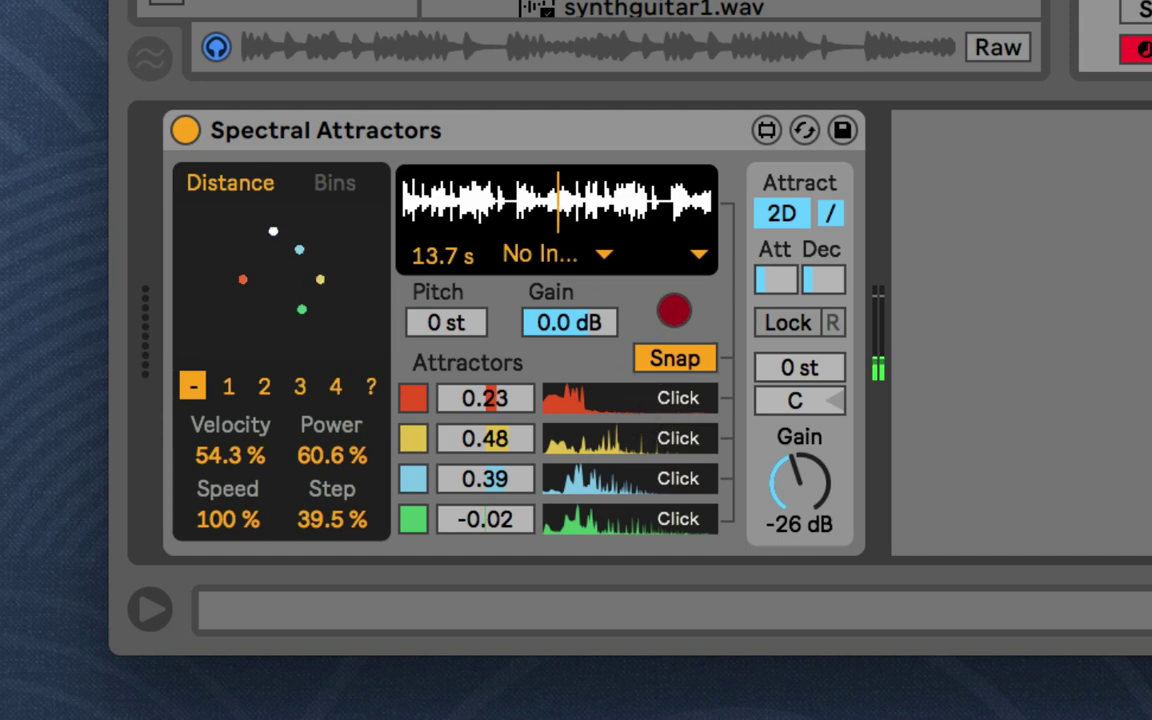
left_click(632, 395)
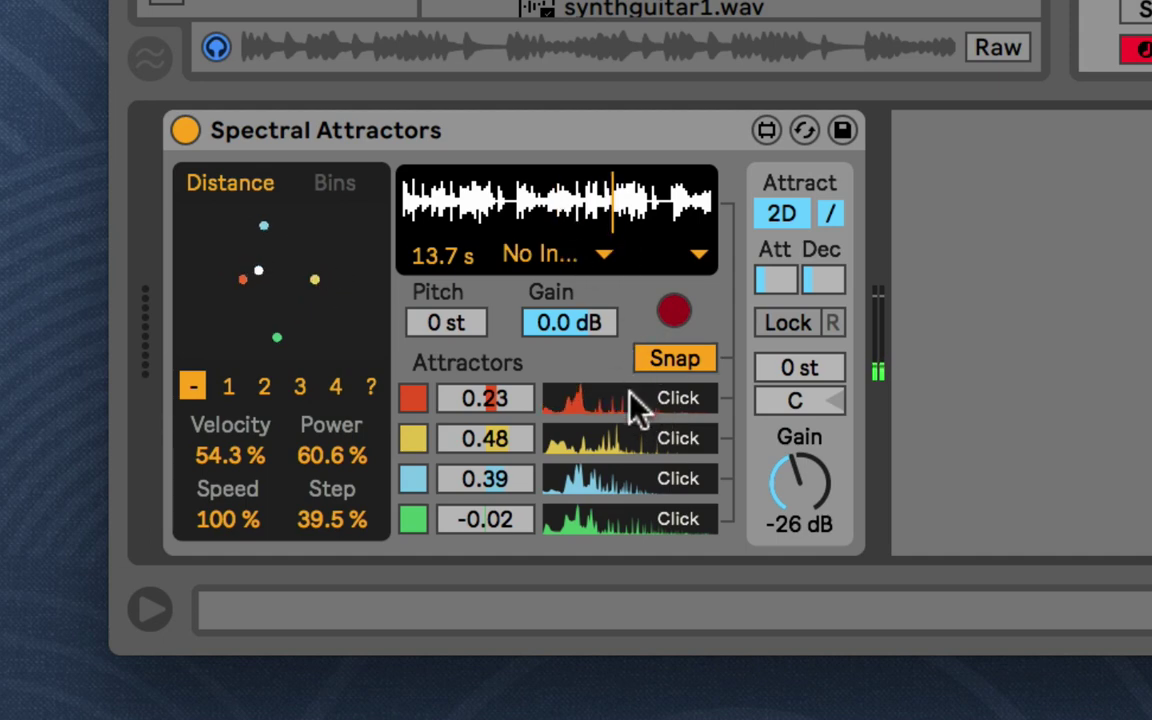
left_click(682, 363)
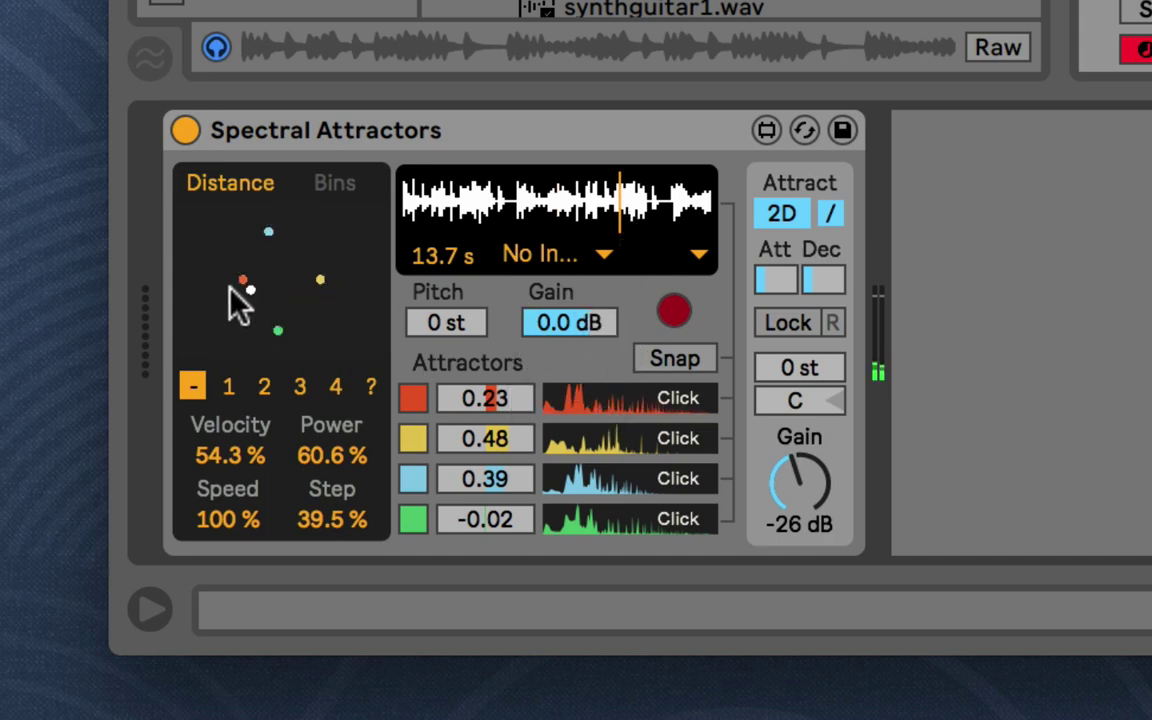
left_click(664, 362)
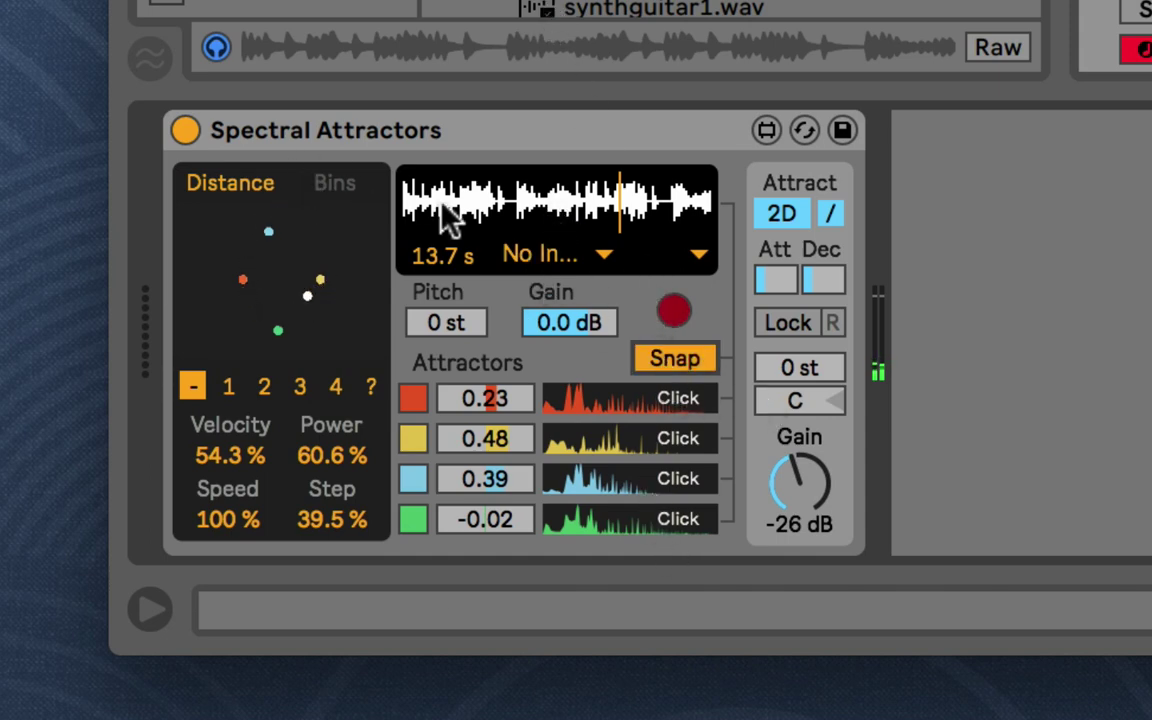
left_click_drag(548, 214, 558, 224)
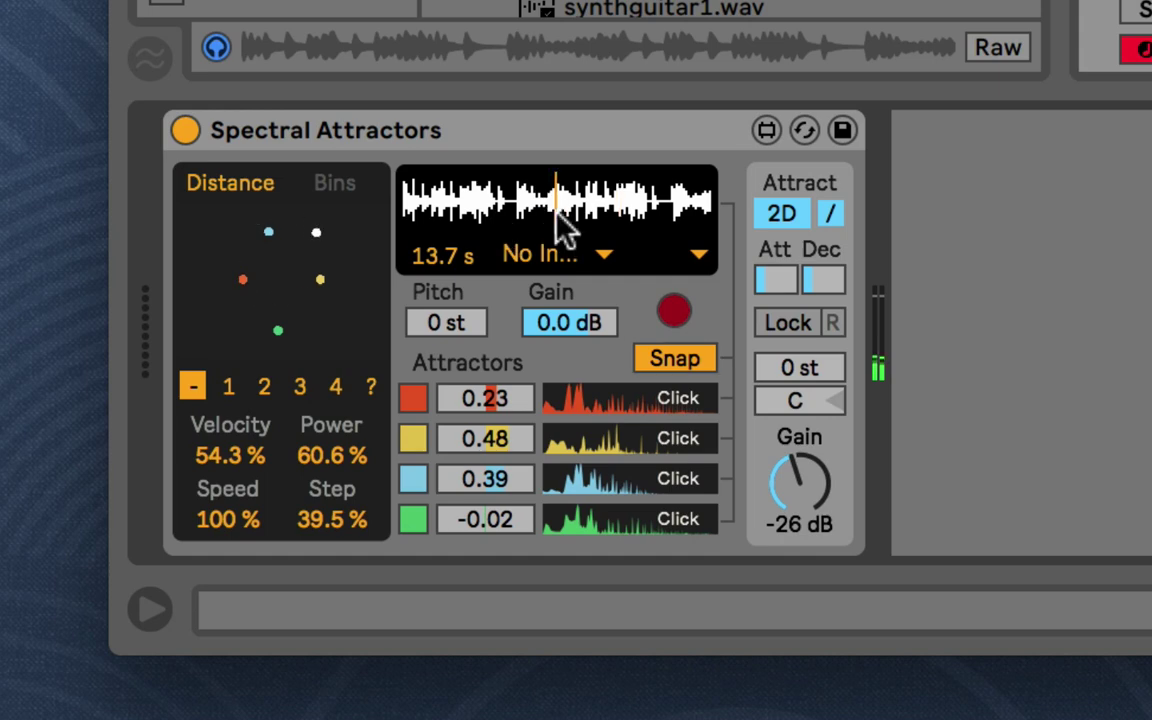
left_click(678, 362)
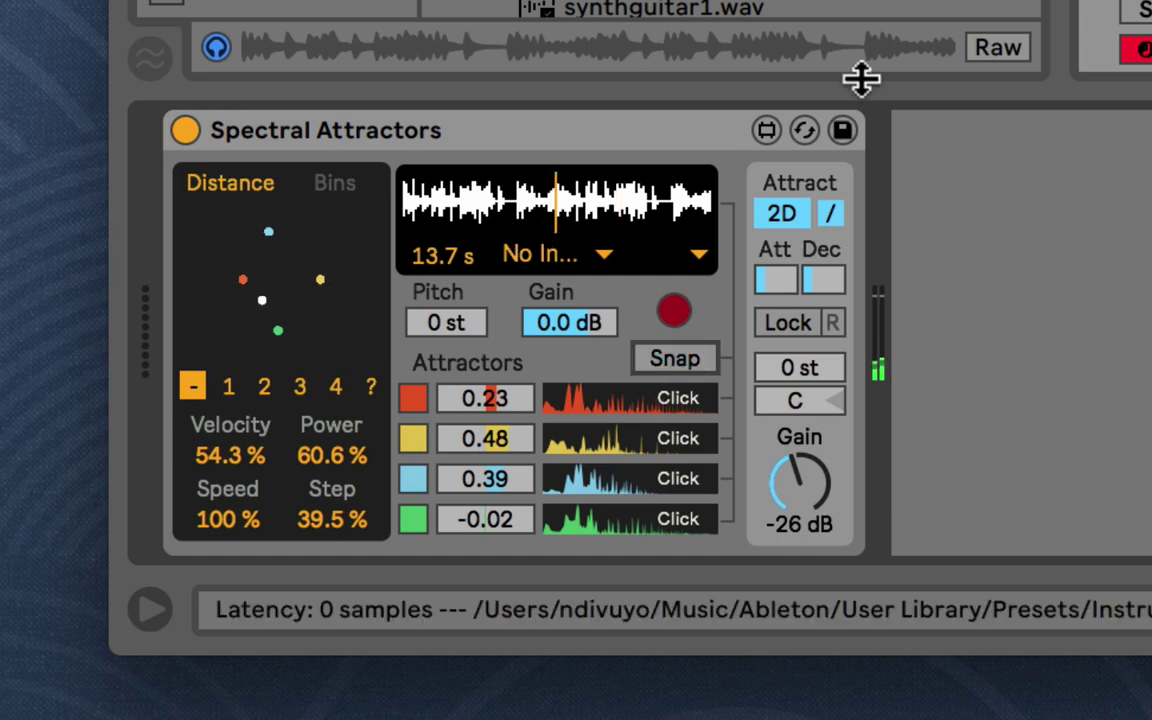
left_click(675, 362)
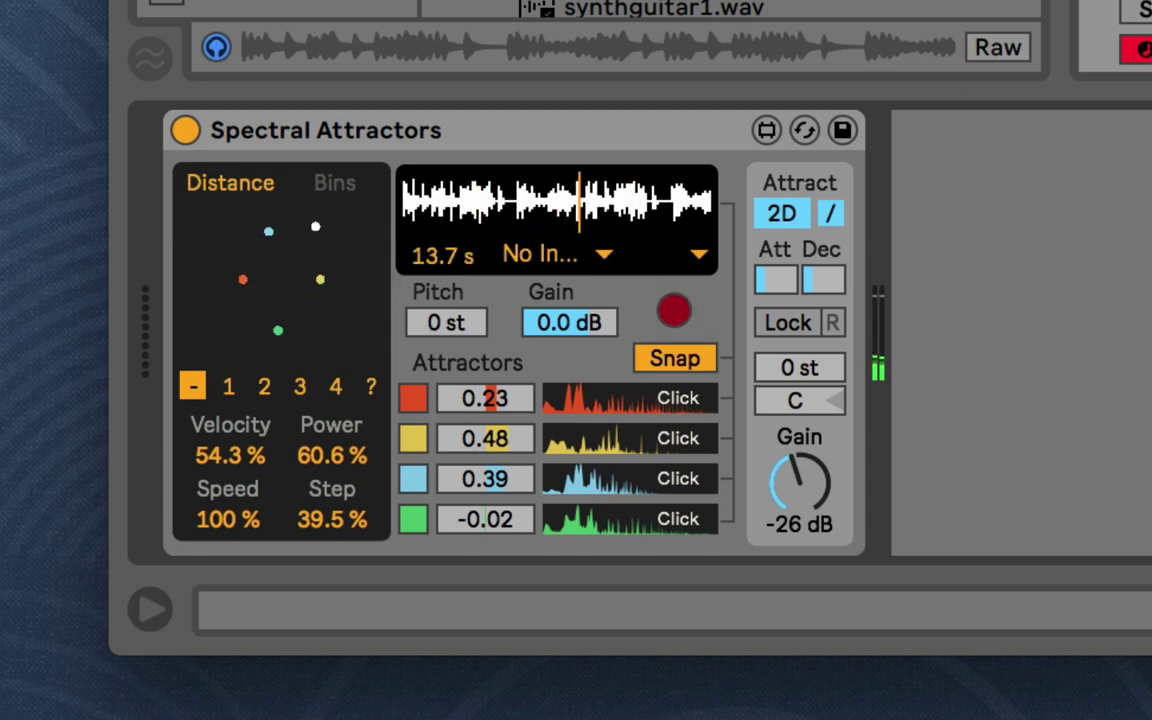
Raise the sample pitch about nine semitones, then reset it to 0 st
left_click(478, 318)
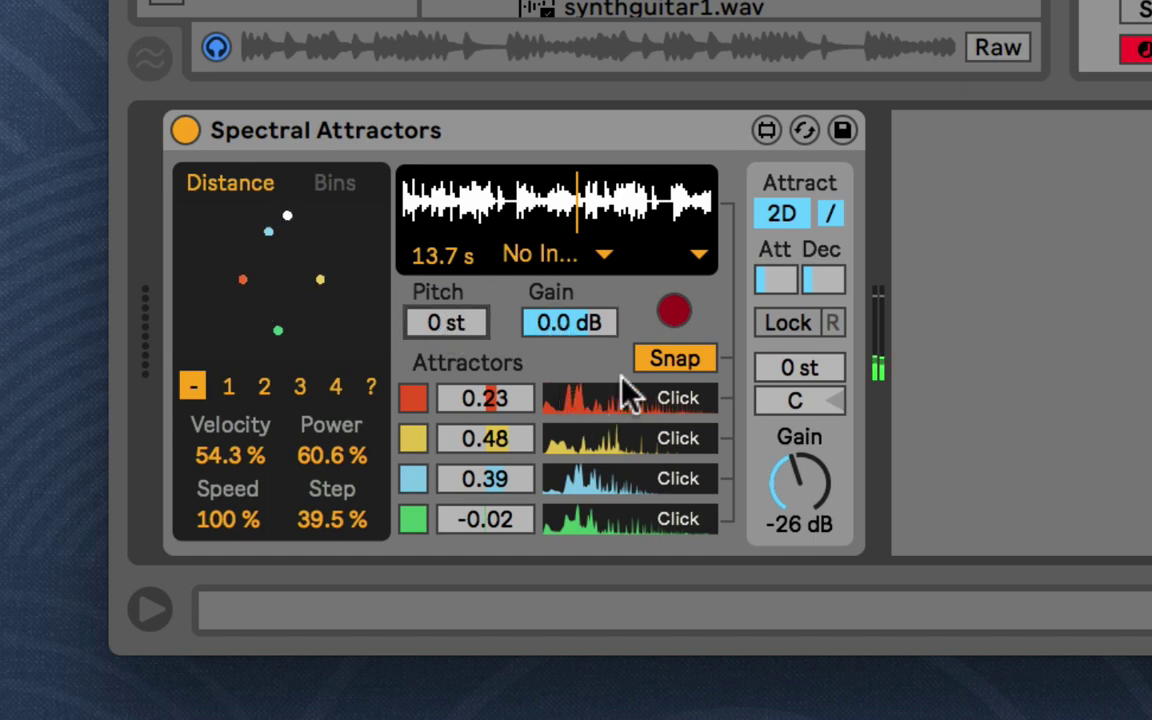
left_click_drag(448, 340, 448, 300)
left_click(569, 322)
left_click(445, 335)
key("Delete")
Switch off the yellow and green attractors and load a new 20-second sample
left_click(413, 438)
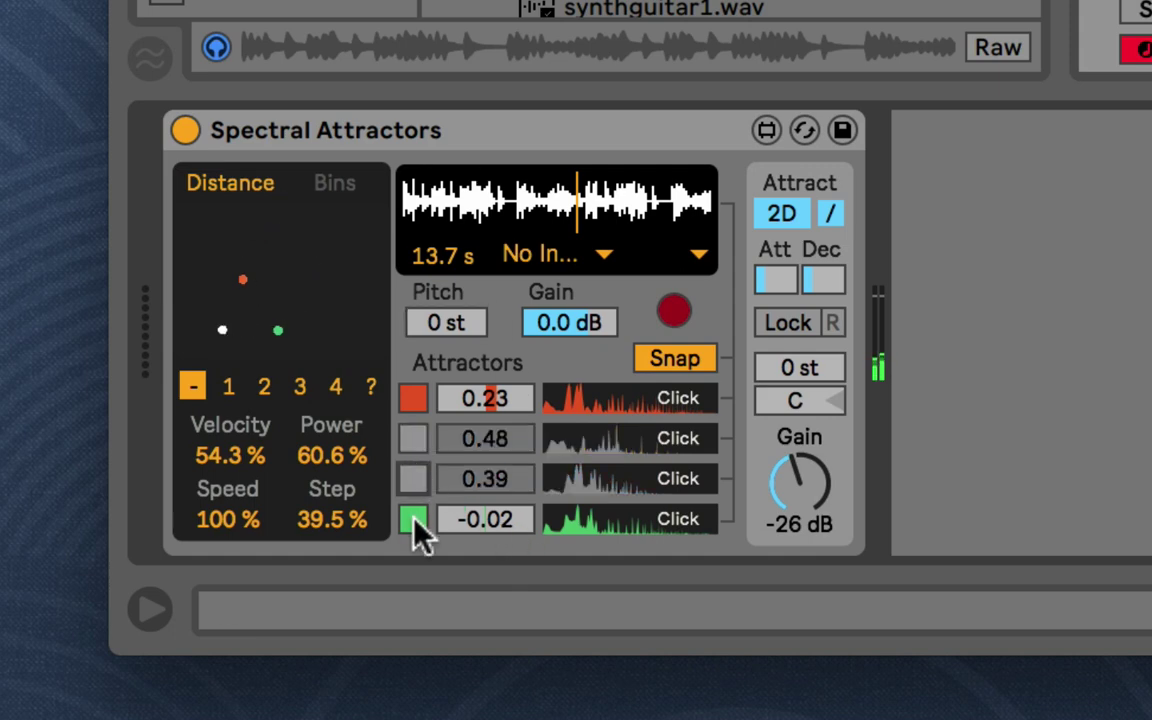
left_click(414, 521)
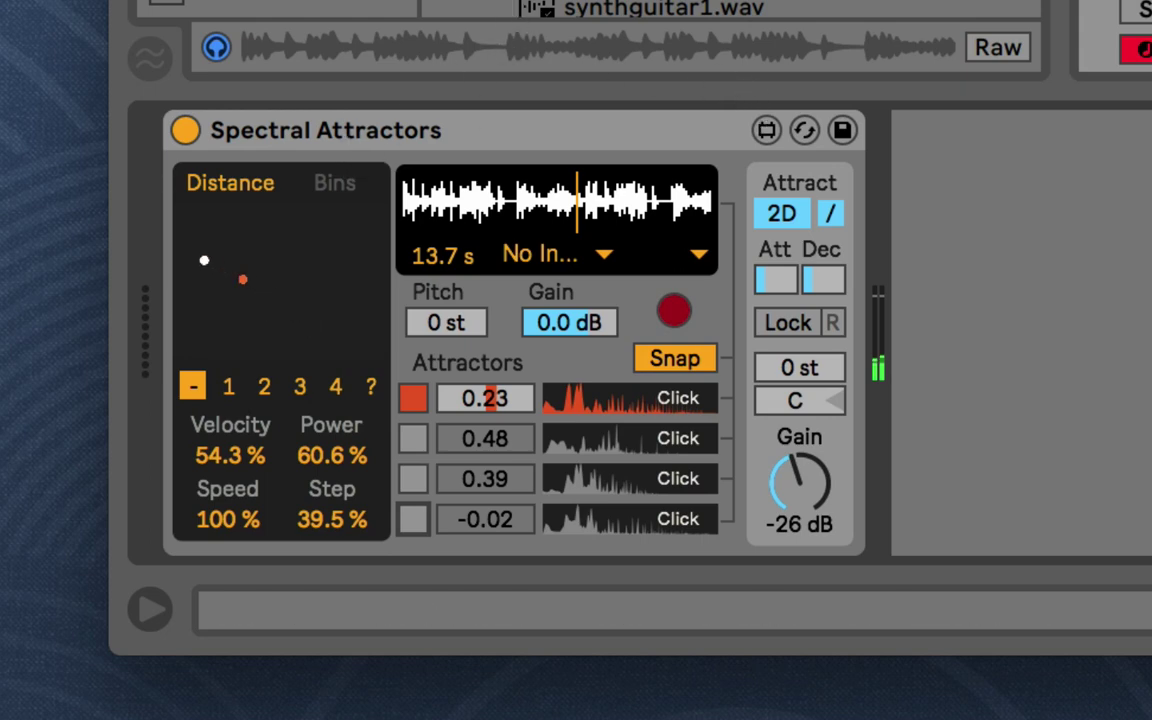
left_click_drag(553, 211, 566, 208)
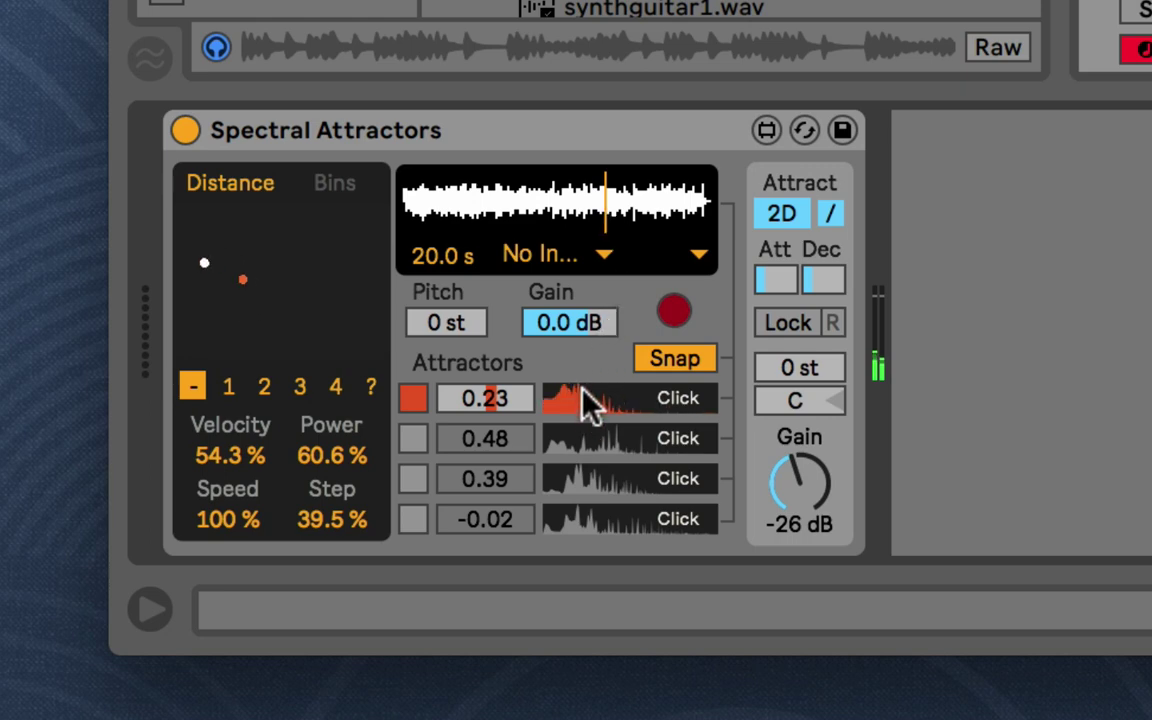
Set output gain to -19 dB, pitch to +12 st, and sample gain to -18 dB
left_click(799, 482)
left_click_drag(799, 482, 799, 476)
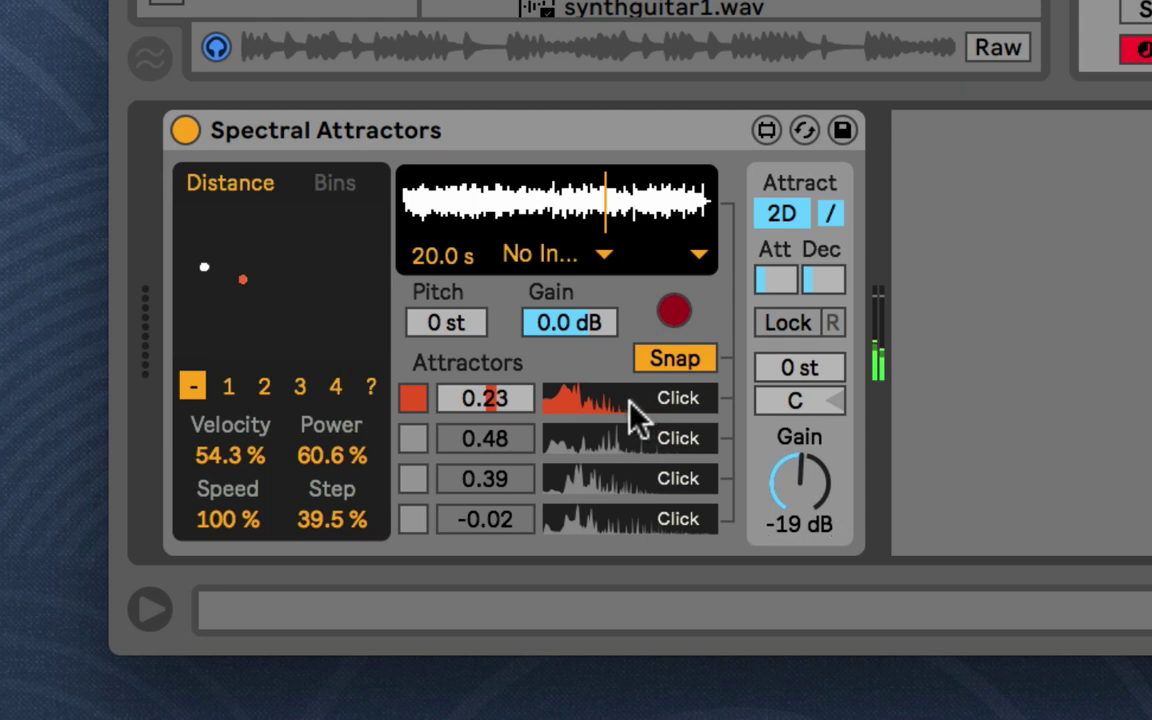
left_click(468, 318)
type("12")
key("Return")
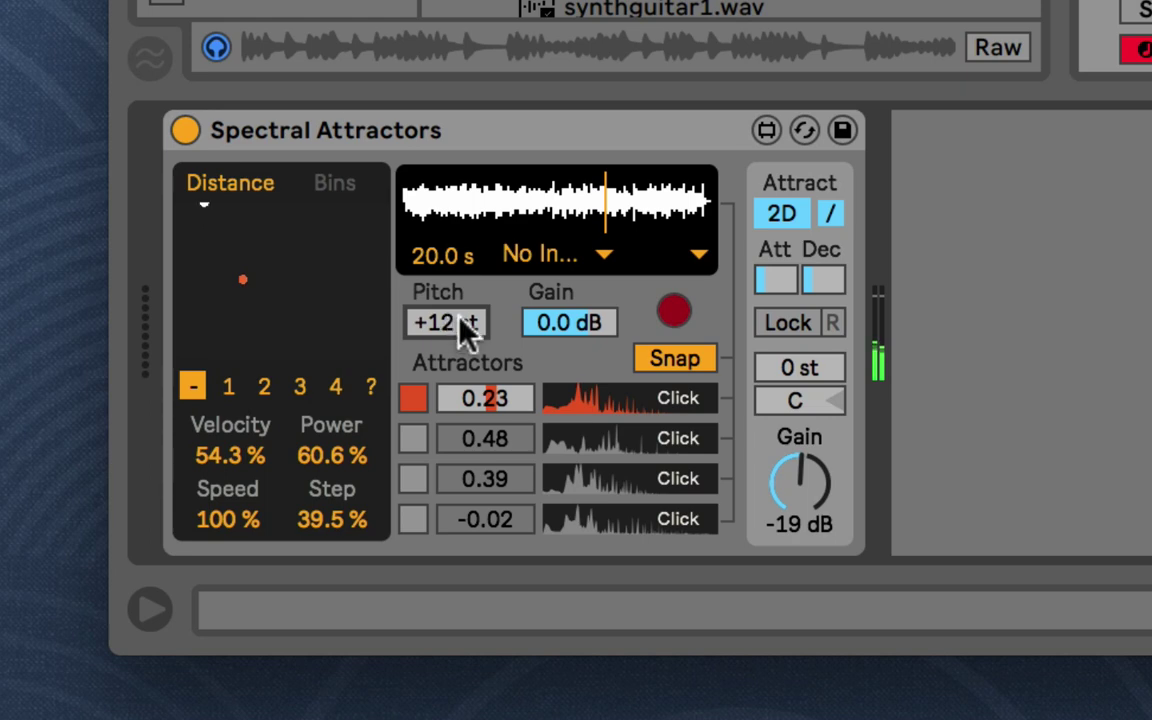
left_click_drag(586, 330, 586, 390)
Reset the sample gain to 0.0 dB and jump playback to mid-sample
left_click_drag(576, 329, 576, 235)
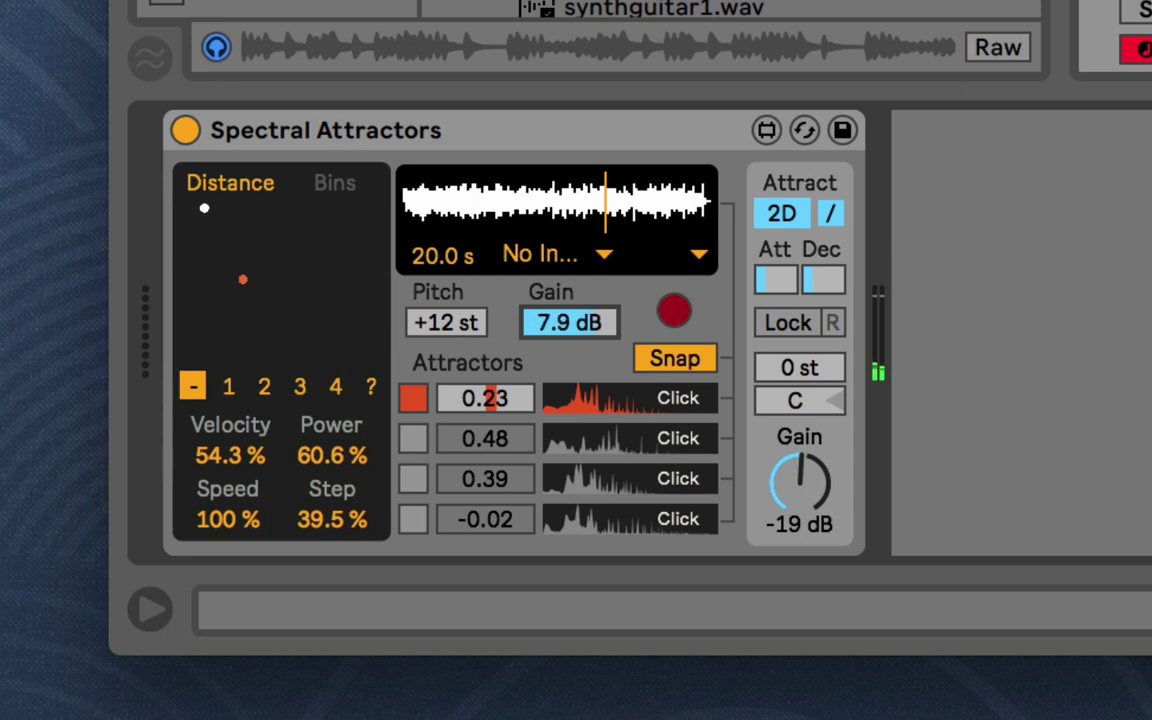
double_click(572, 325)
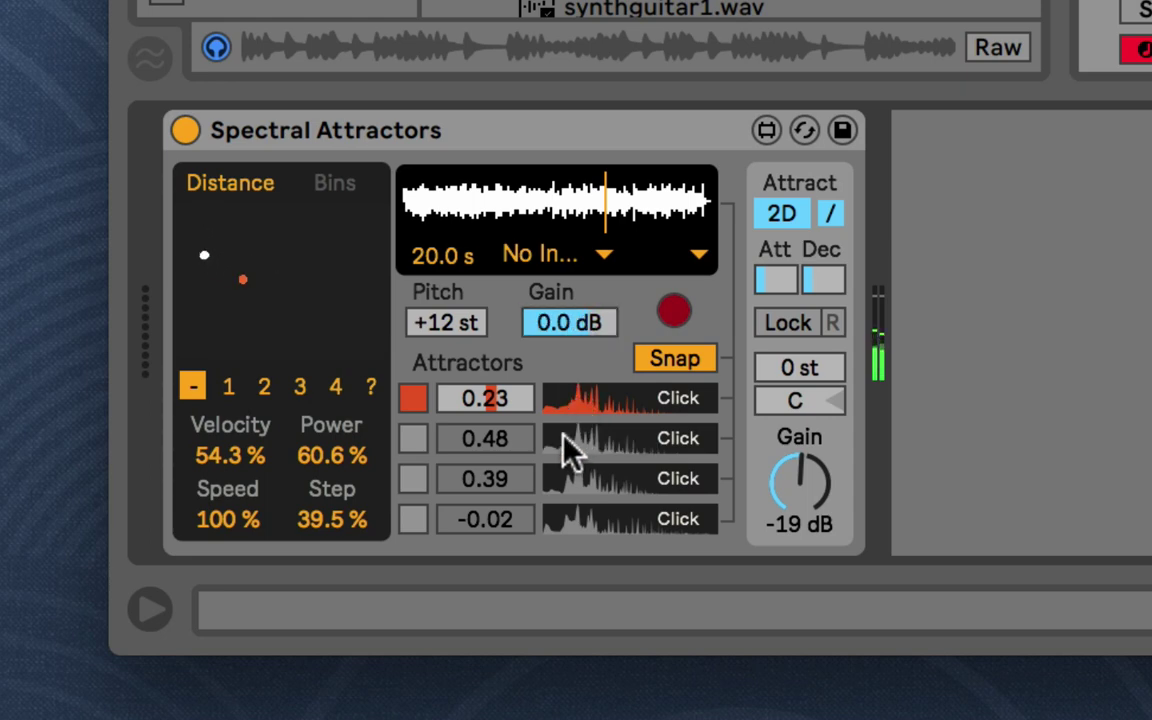
left_click(509, 210)
Lower the output gain to -31 dB and shorten the recording length to 2.84 s
left_click(440, 255)
left_click(576, 258)
left_click(643, 265)
left_click(607, 254)
left_click(612, 265)
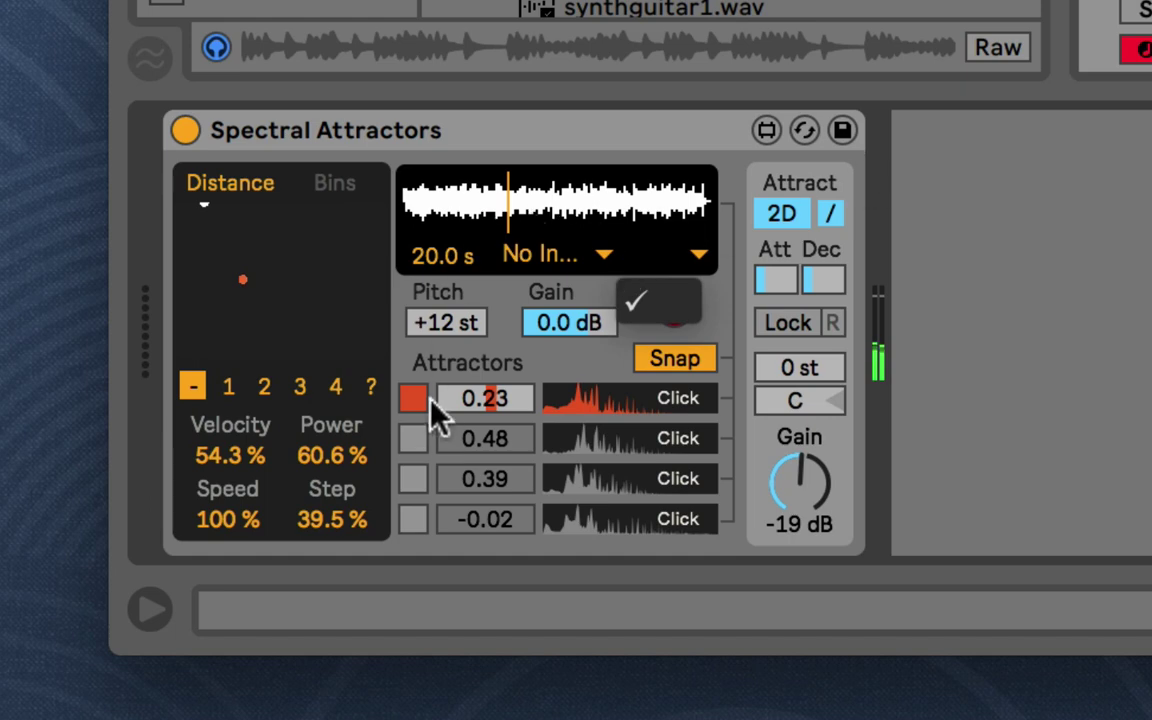
left_click_drag(812, 452, 812, 497)
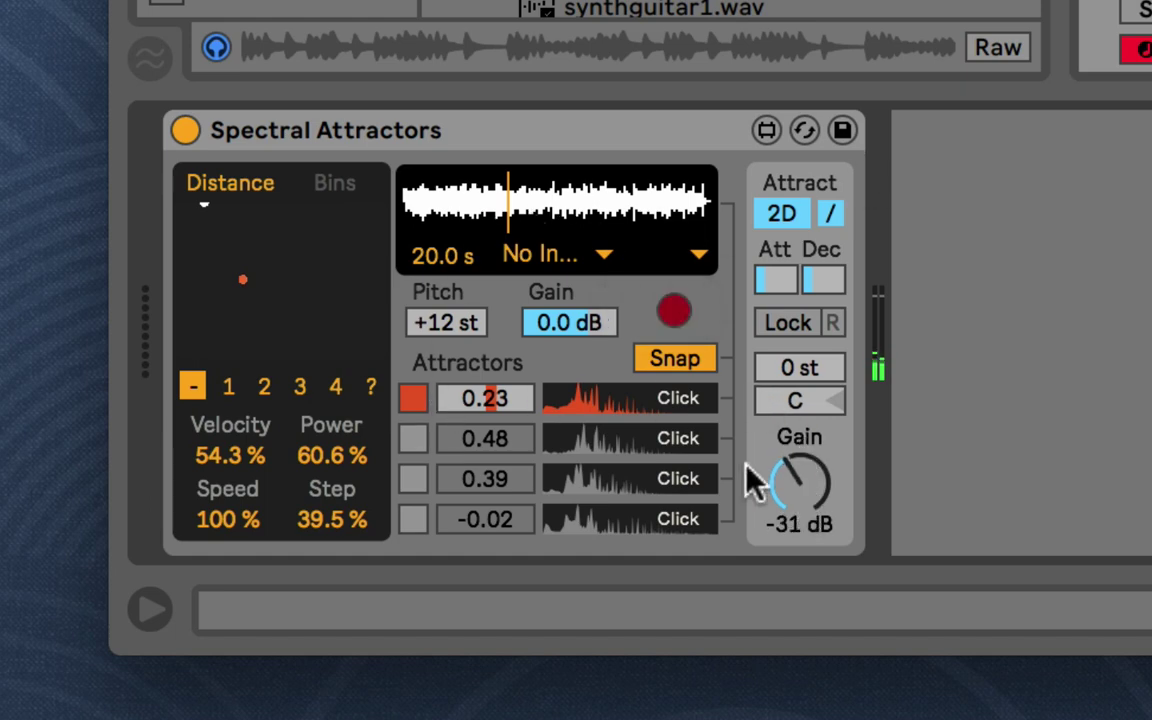
left_click(467, 255)
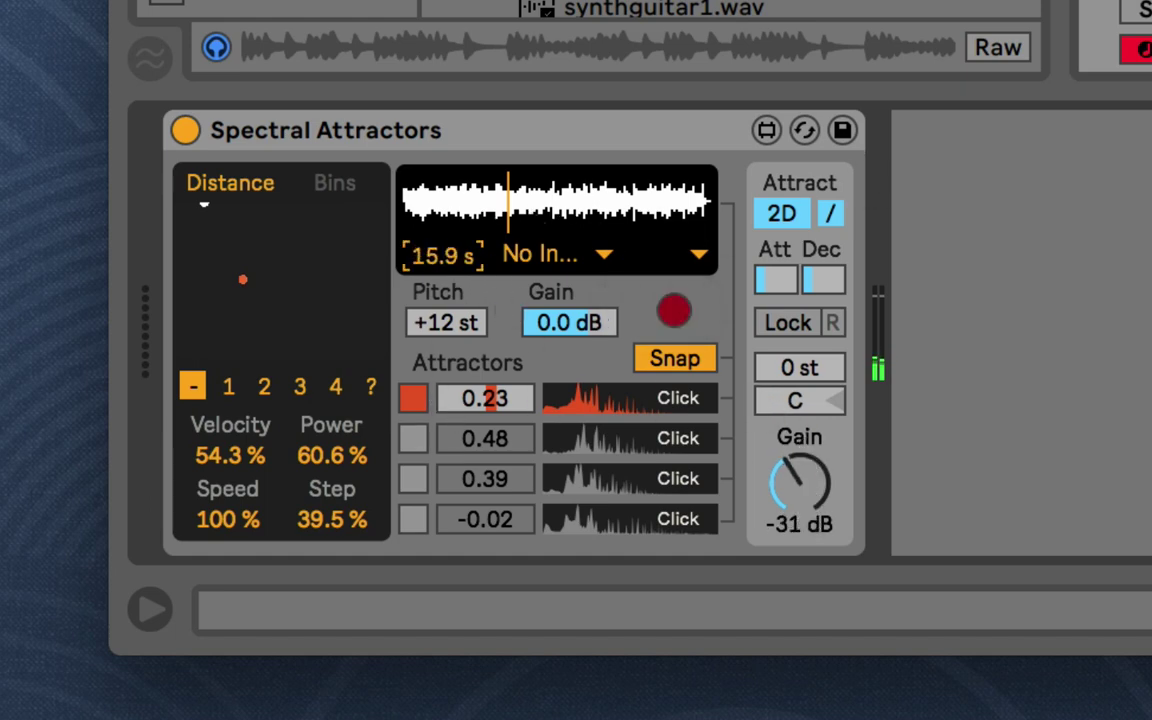
mouse_move(443, 255)
left_mouse_down()
mouse_move(443, 200)
mouse_move(443, 280)
mouse_move(443, 260)
left_mouse_up()
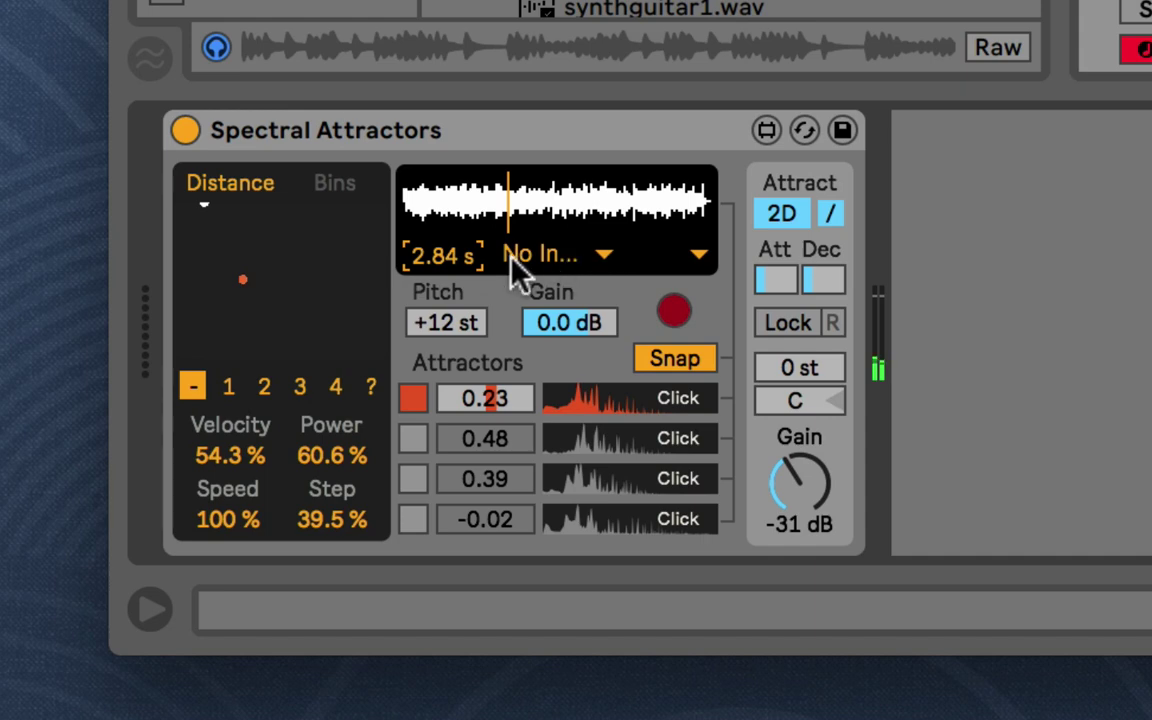
Record a 2.84 s clip from the 2-Audio input, then scrub back through it
left_click(545, 256)
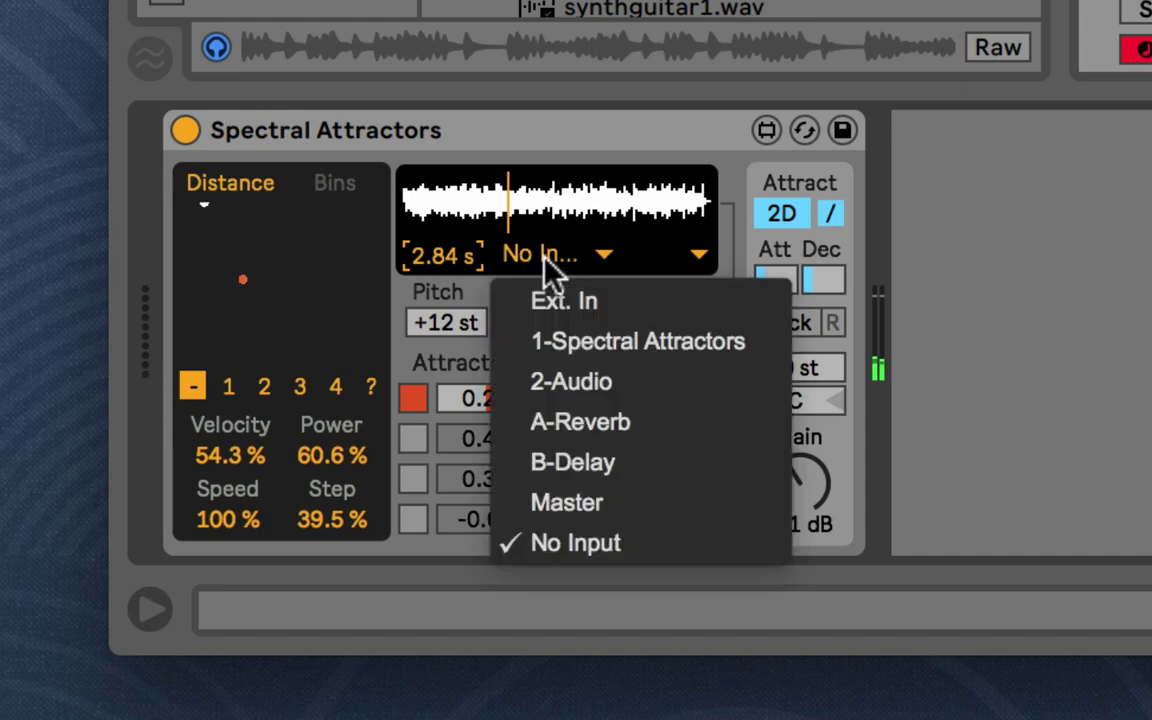
left_click(640, 378)
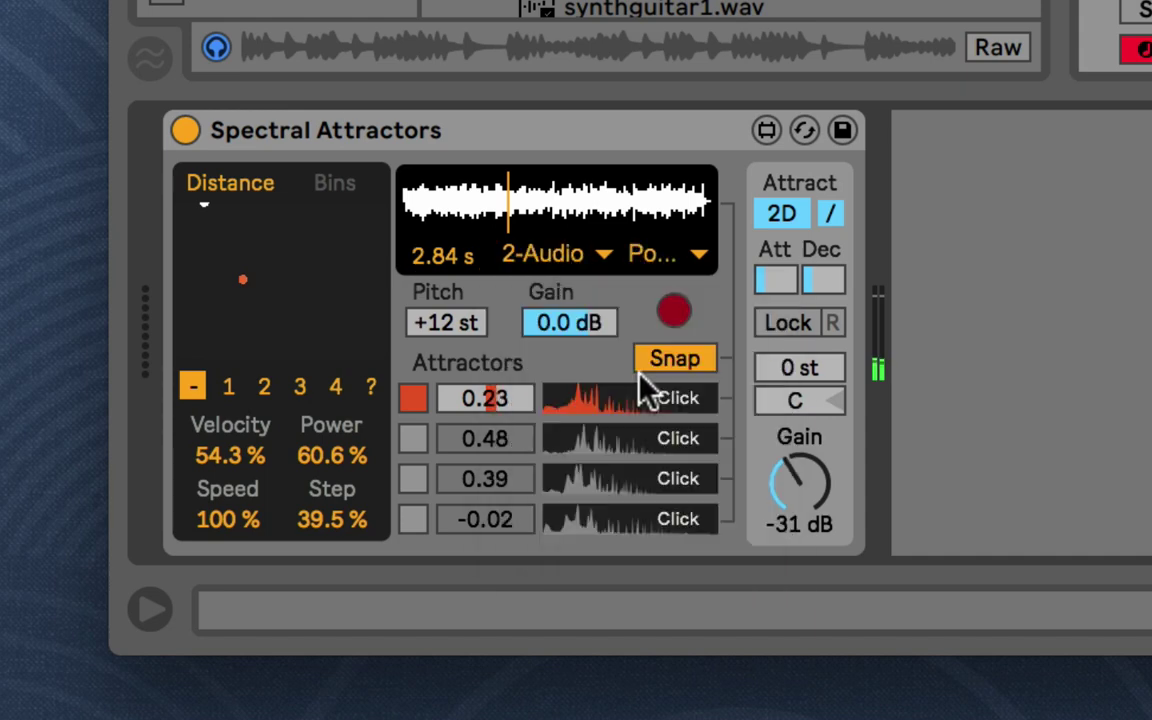
left_click(676, 312)
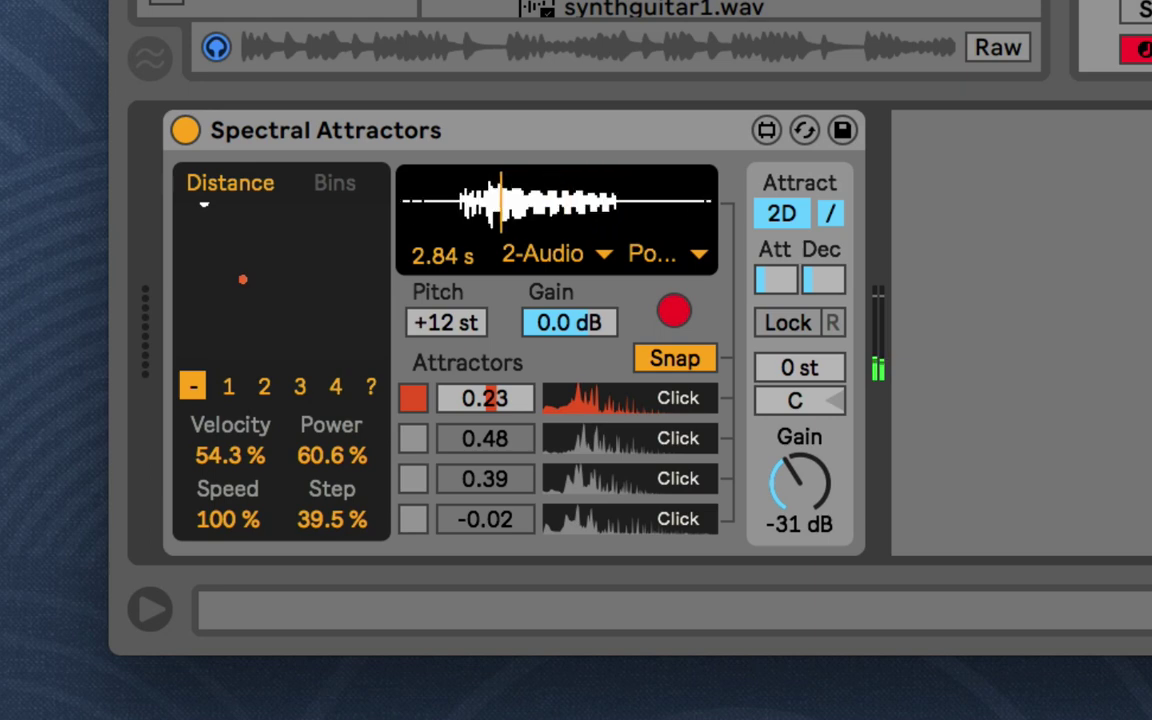
left_click(672, 311)
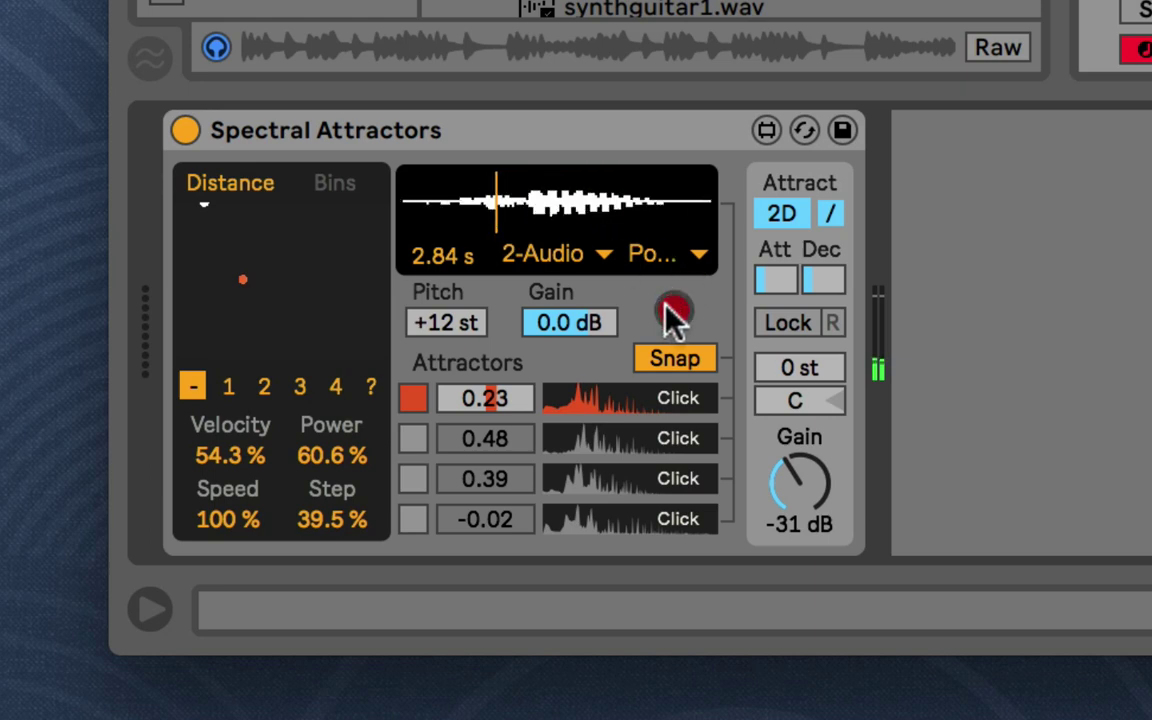
left_click_drag(527, 218, 441, 218)
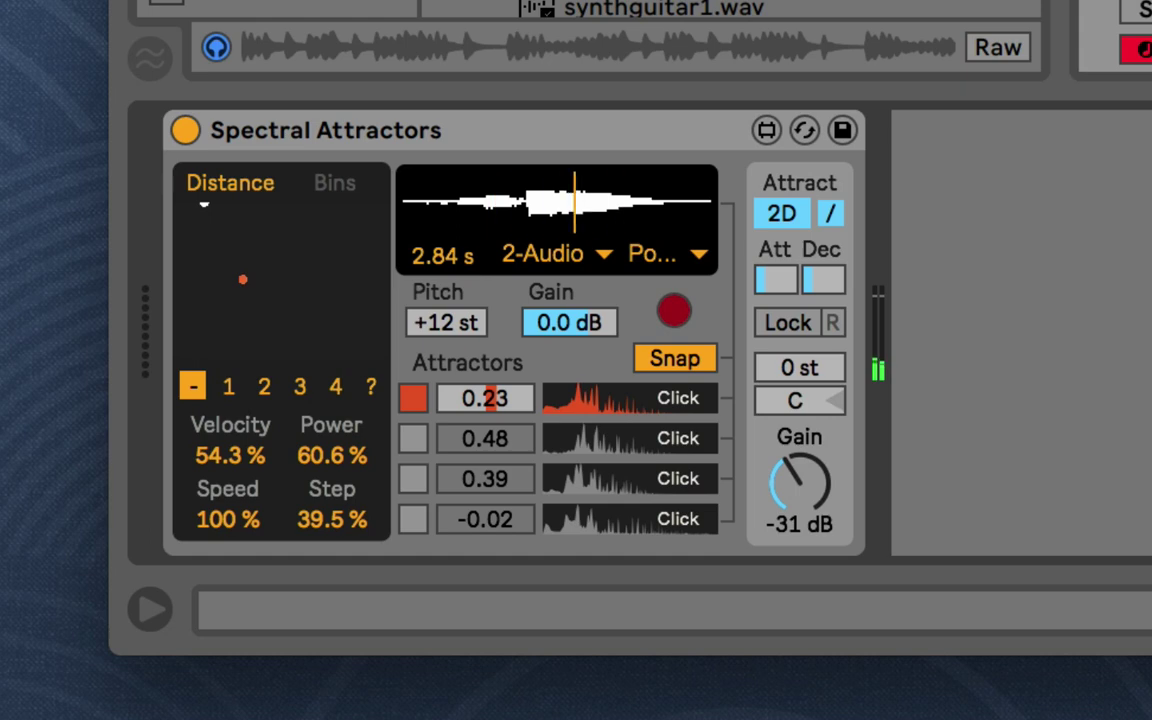
left_click_drag(568, 218, 503, 218)
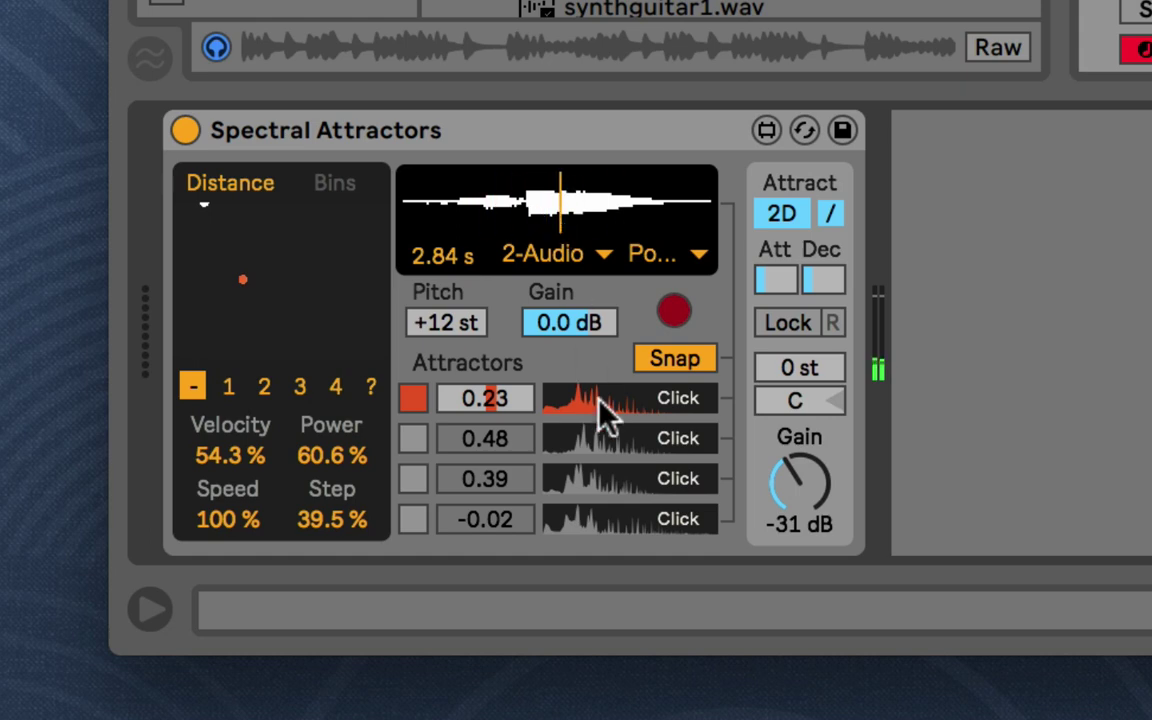
Re-enable the yellow, blue and green attractors while scrubbing through the new recording
left_click_drag(553, 244, 535, 310)
left_click(413, 439)
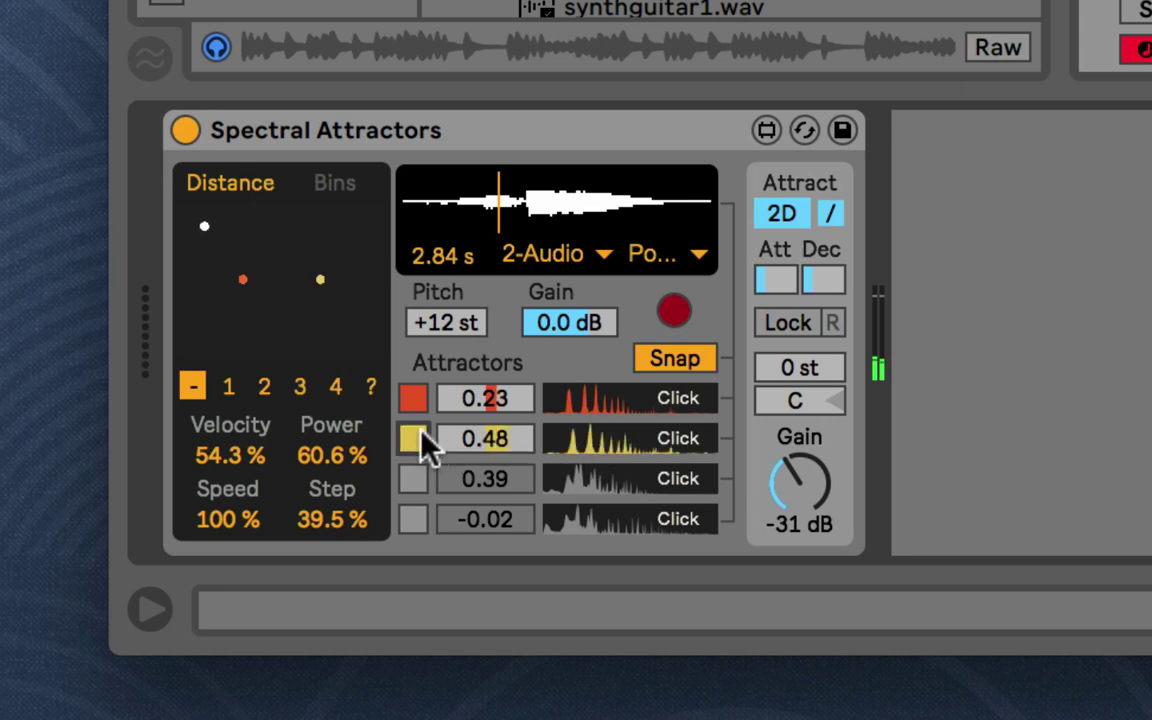
left_click_drag(587, 249, 620, 222)
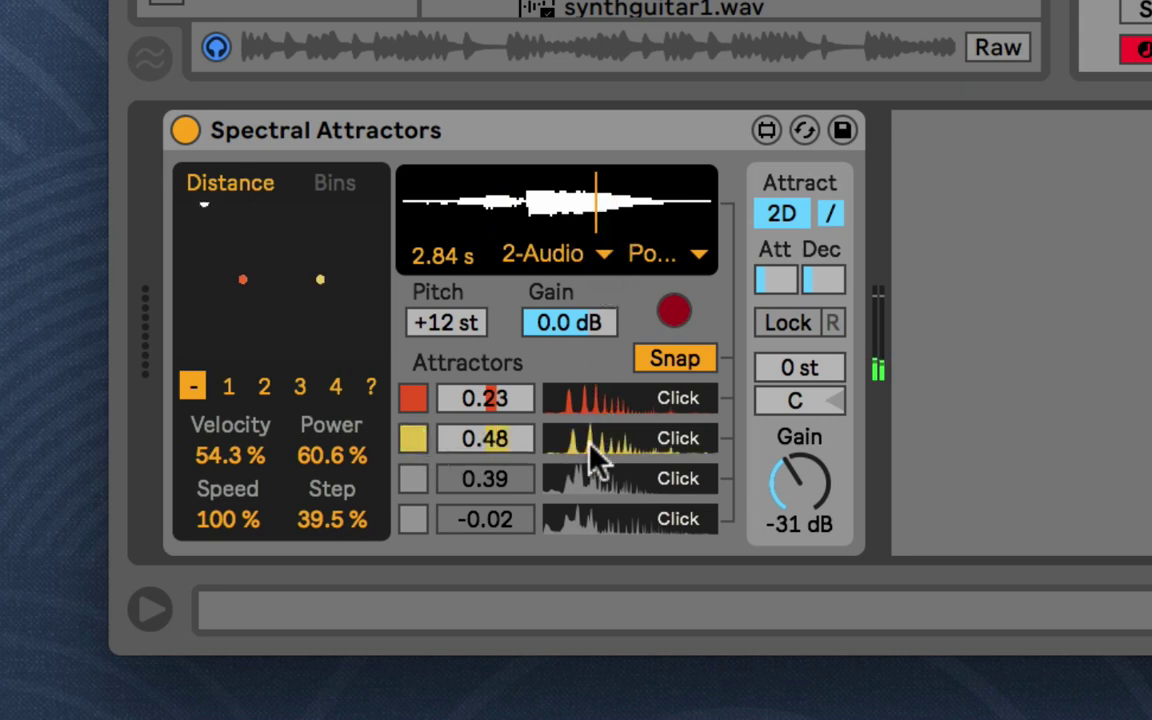
left_click(486, 218)
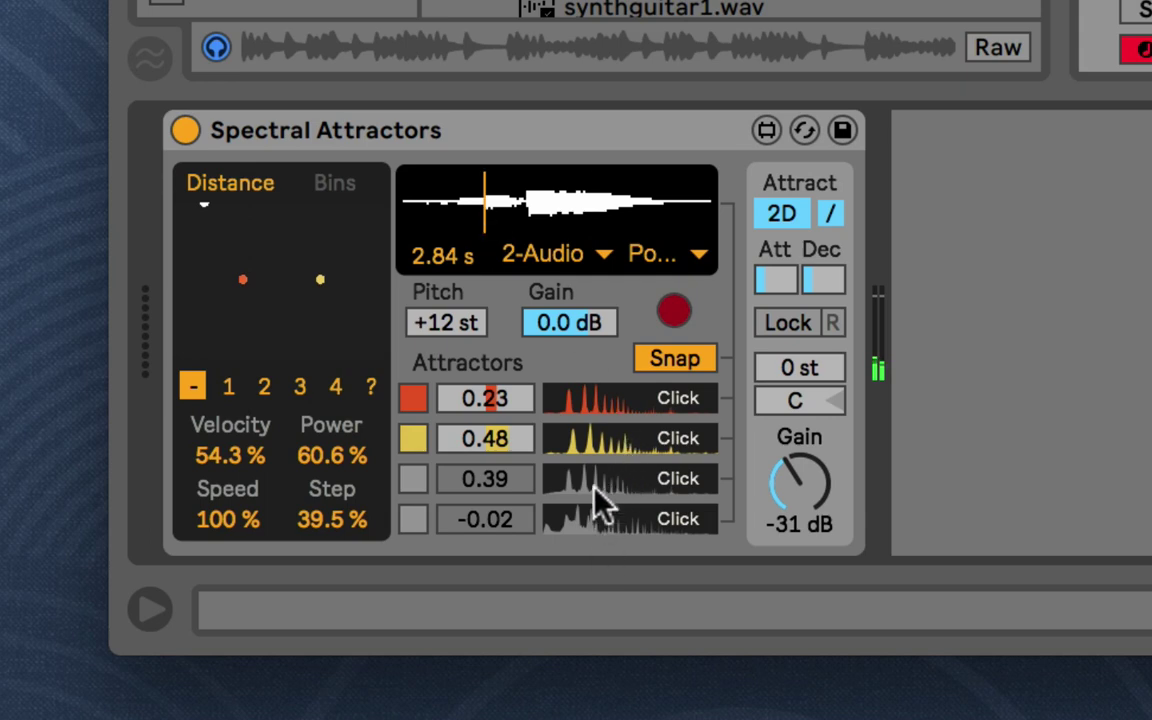
left_click(531, 236)
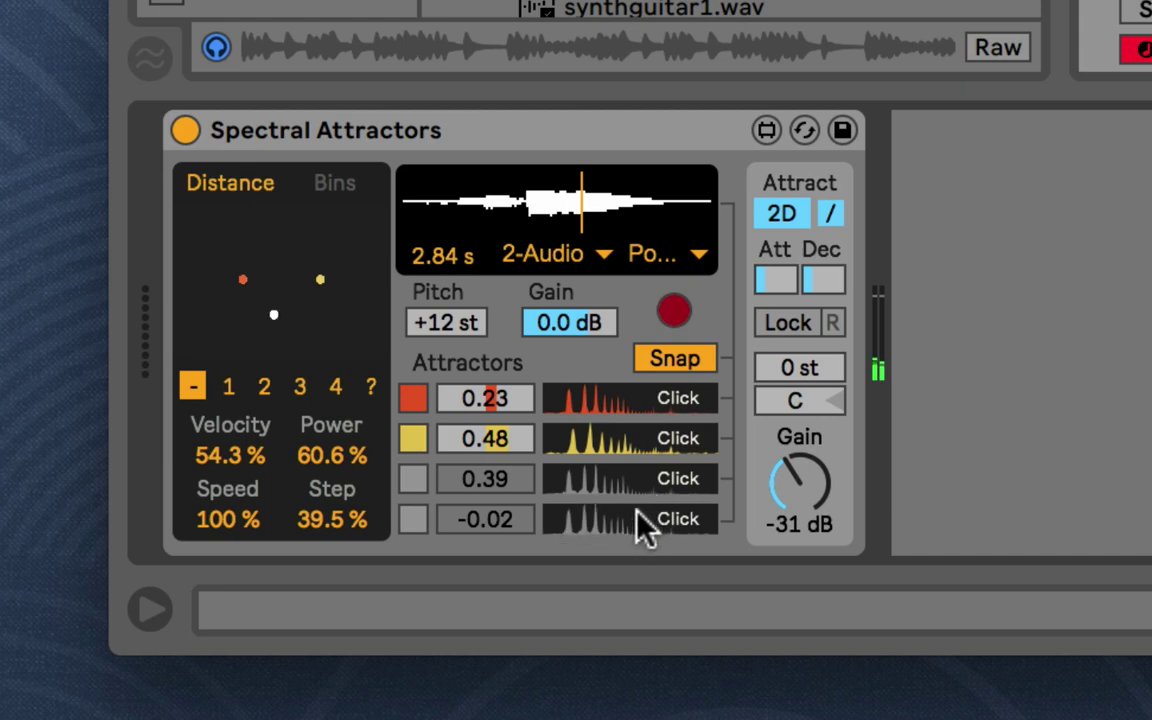
left_click(413, 519)
left_click(413, 479)
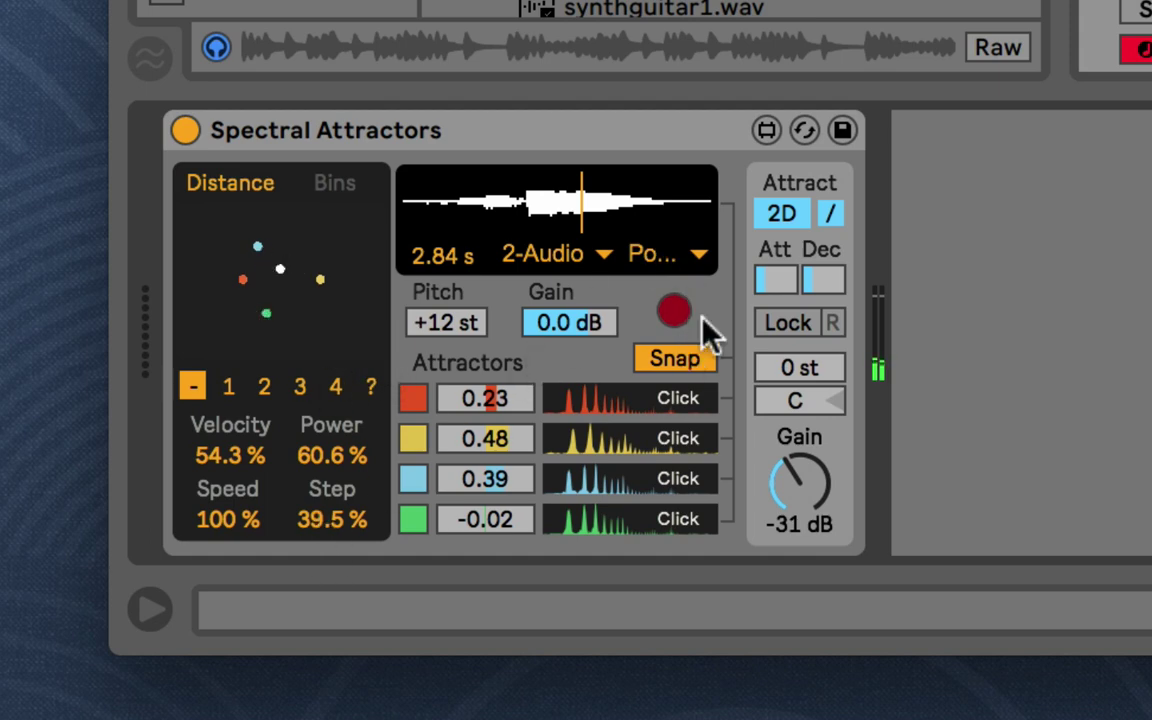
Raise the output gain to about -7 dB and switch attraction from FFT to 2D mode
left_click(785, 217)
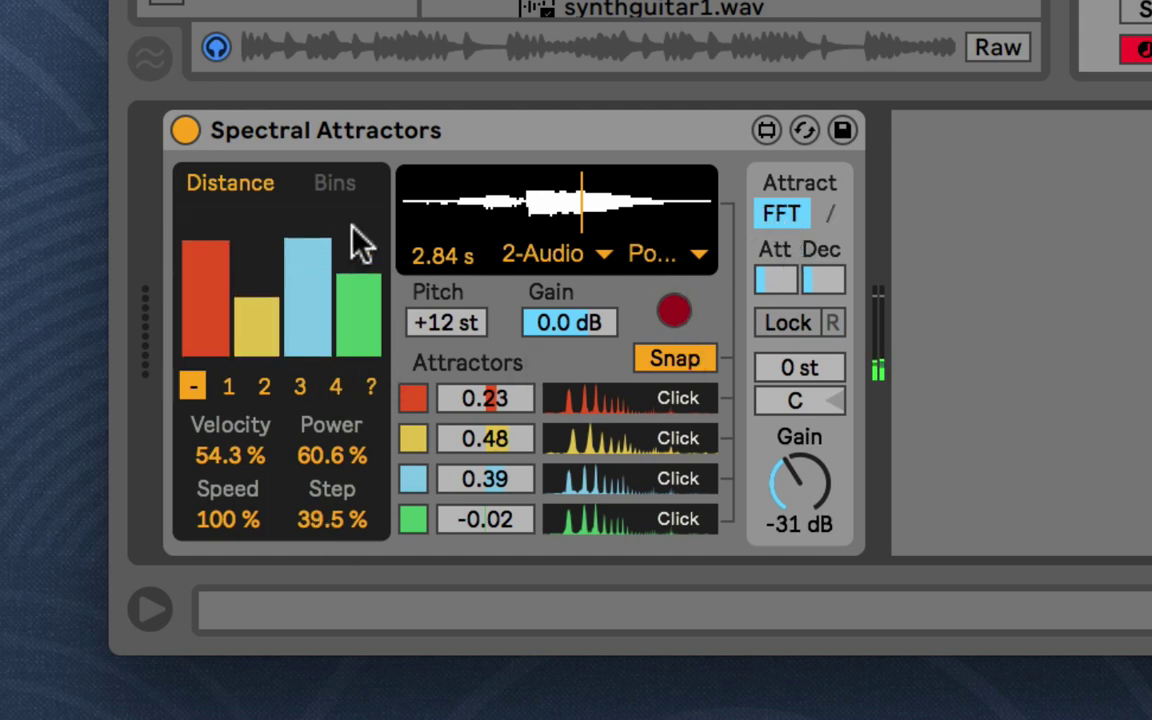
mouse_move(799, 482)
left_mouse_down()
mouse_move(799, 456)
mouse_move(799, 478)
mouse_move(812, 481)
left_mouse_up()
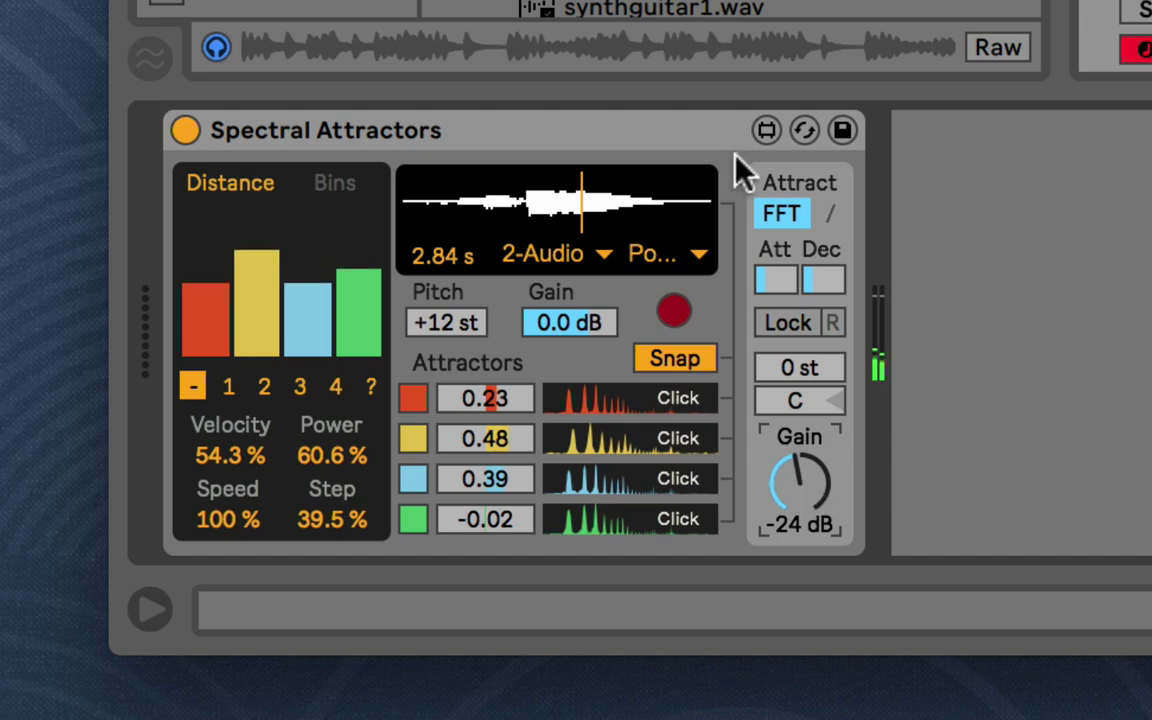
left_click(797, 215)
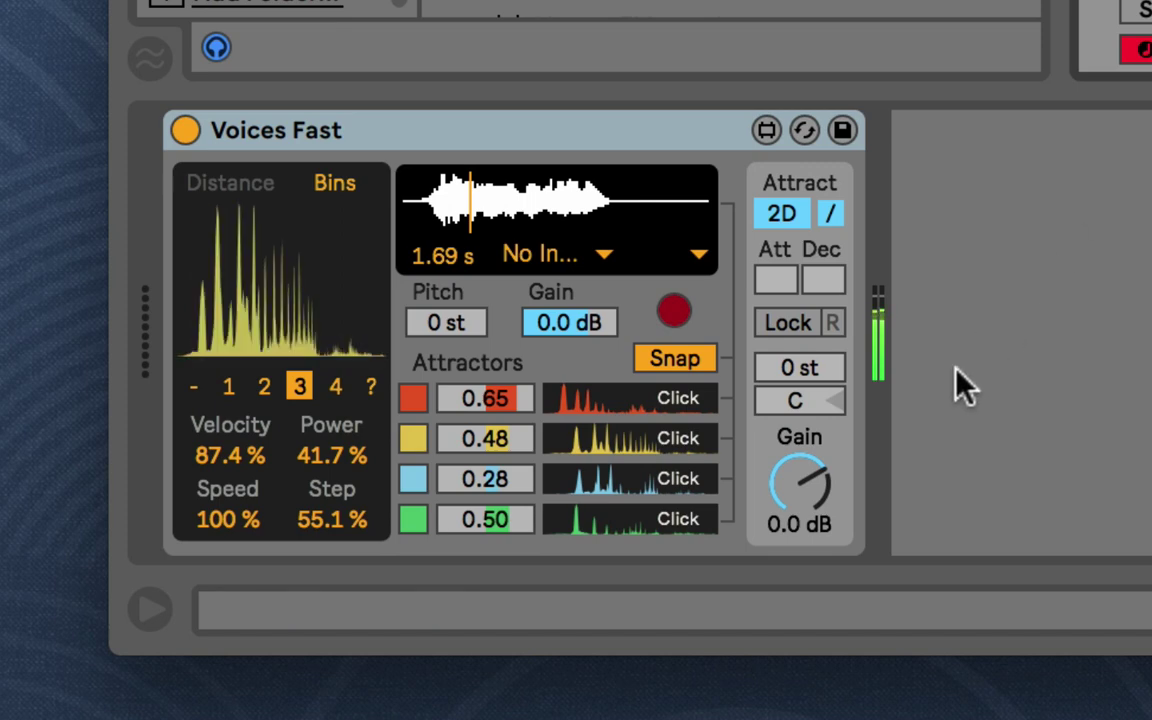
Turn gain down to -27 dB, show 2D attractor distances, and slow Speed to 26.0 %
mouse_move(800, 483)
left_mouse_down()
mouse_move(800, 530)
mouse_move(800, 460)
mouse_move(805, 483)
left_mouse_up()
left_click(250, 180)
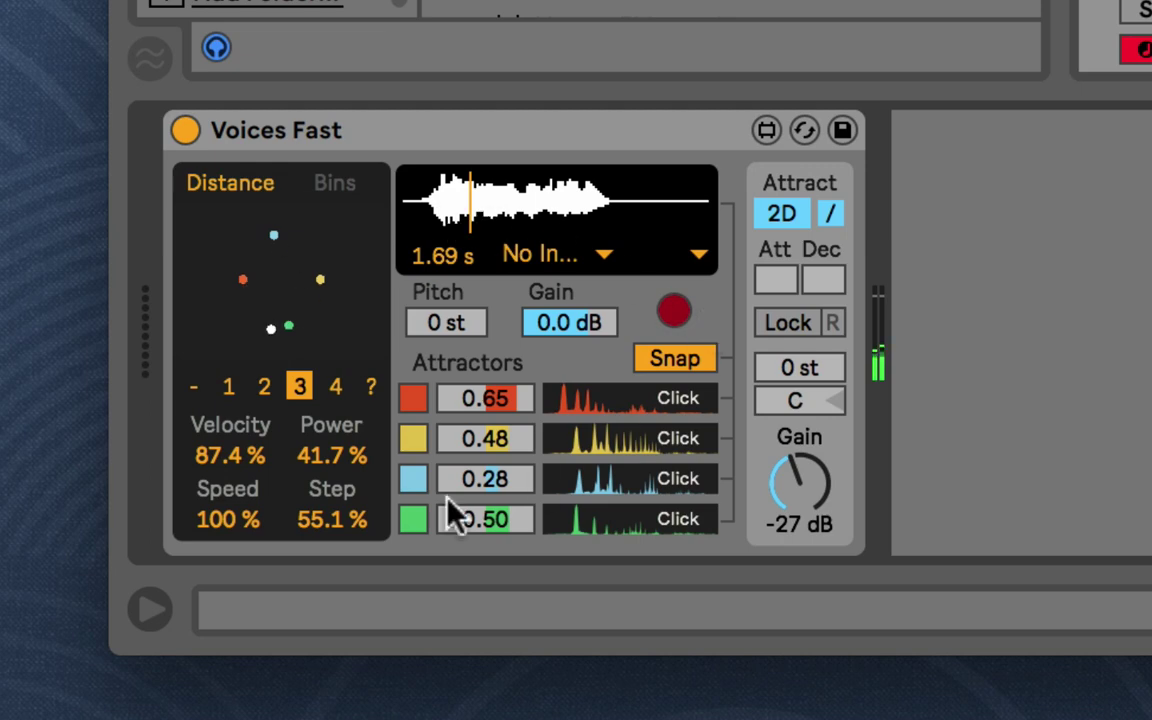
mouse_move(228, 519)
left_mouse_down()
mouse_move(228, 560)
mouse_move(228, 512)
left_mouse_up()
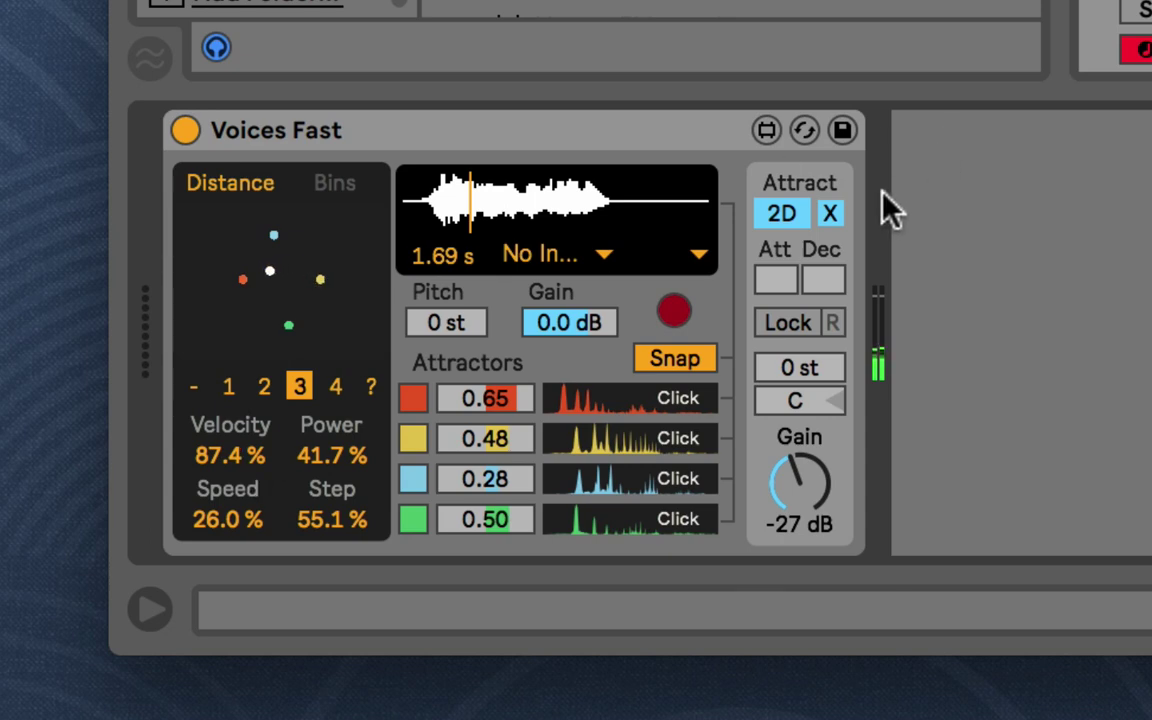
Lower gain to -29 dB, compare Bins and Distance views, and toggle crossfade X on and off
left_click_drag(798, 488, 798, 500)
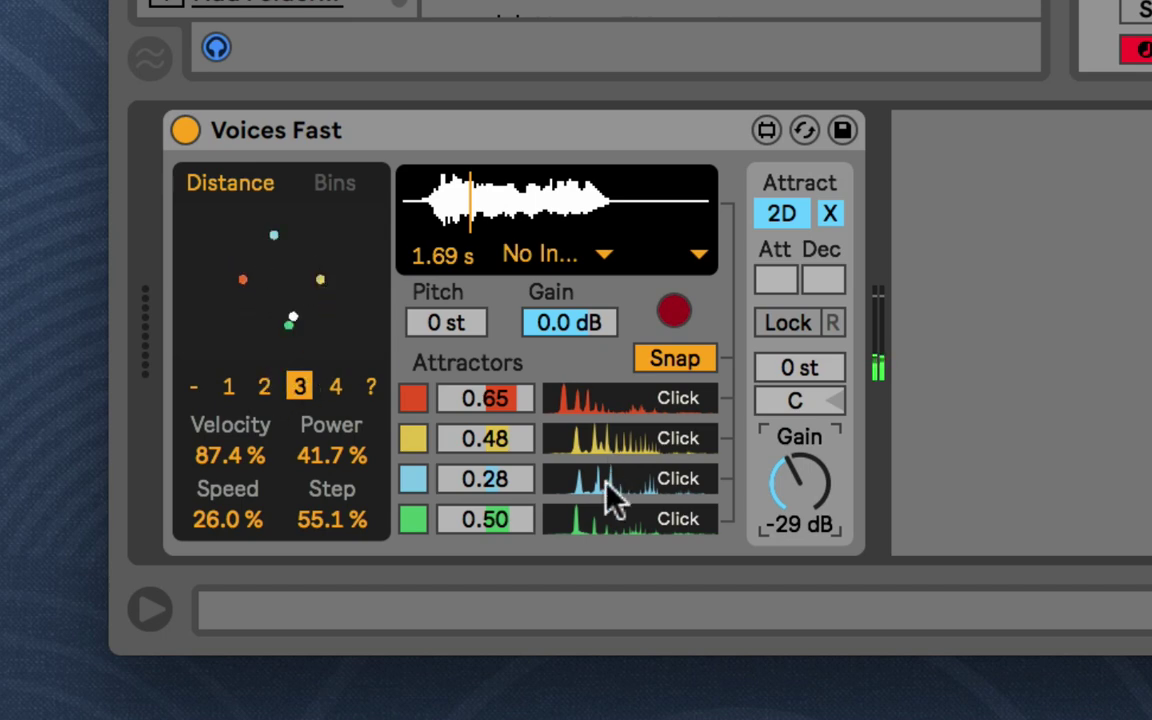
left_click(334, 184)
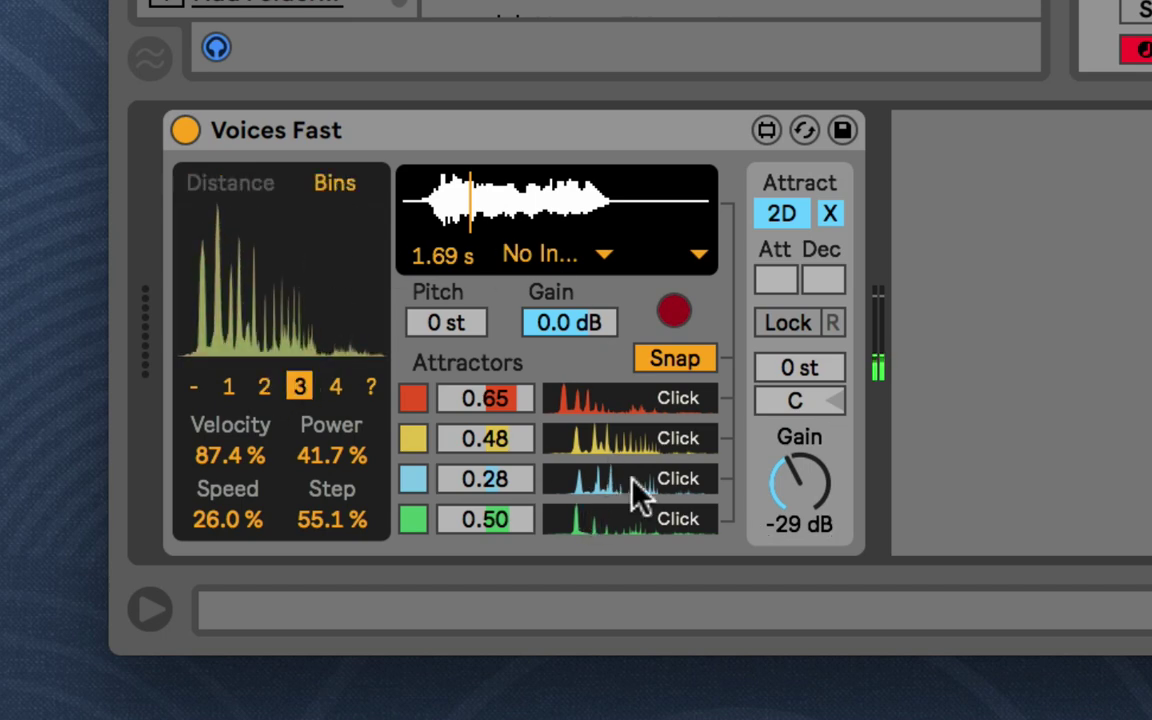
left_click(230, 183)
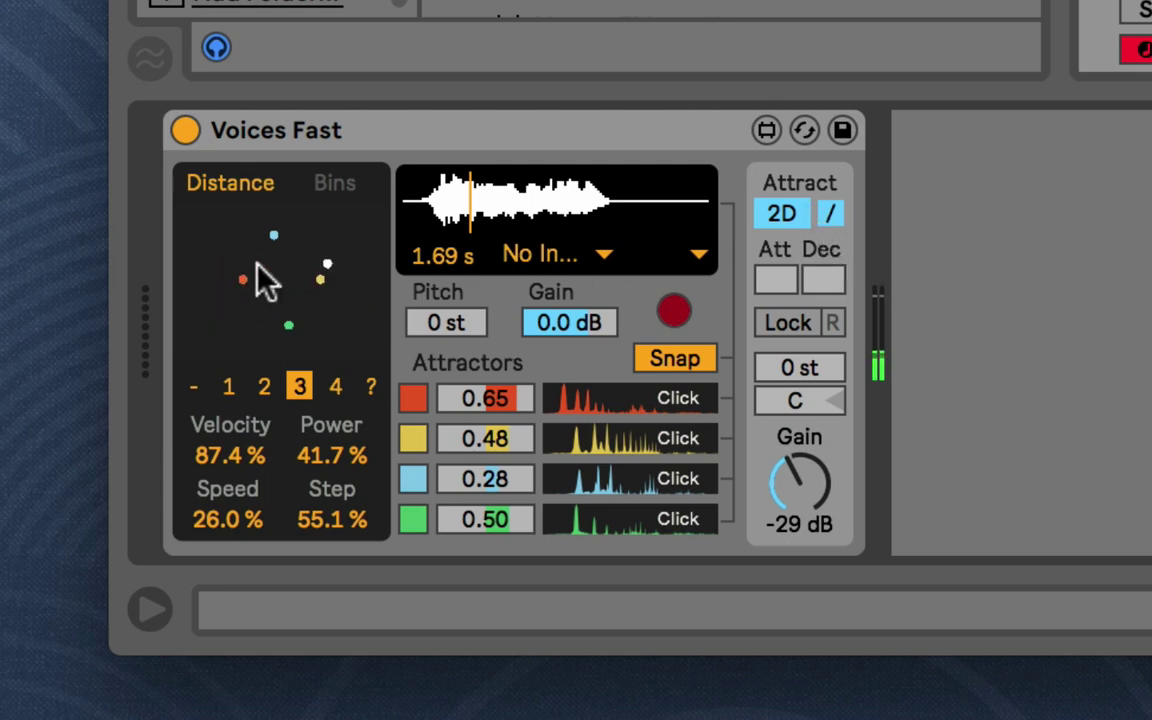
left_click(832, 214)
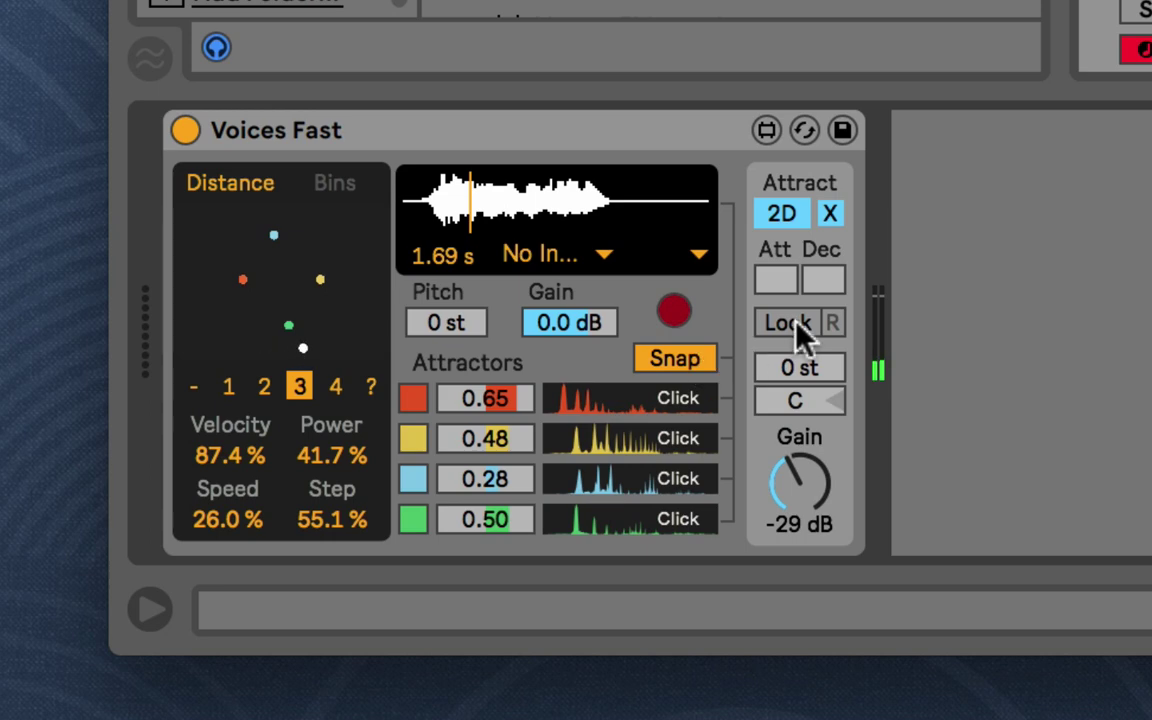
left_click(828, 213)
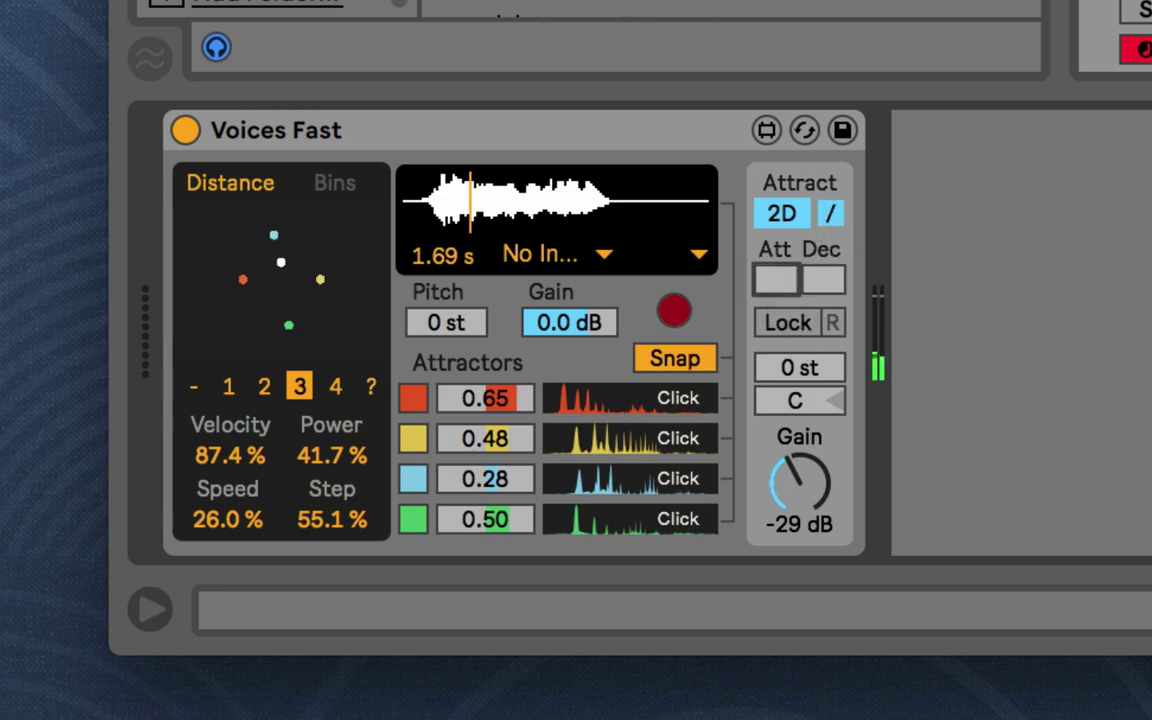
Raise the gain to -10 dB and switch on both attack and decay smoothing
left_click(833, 287)
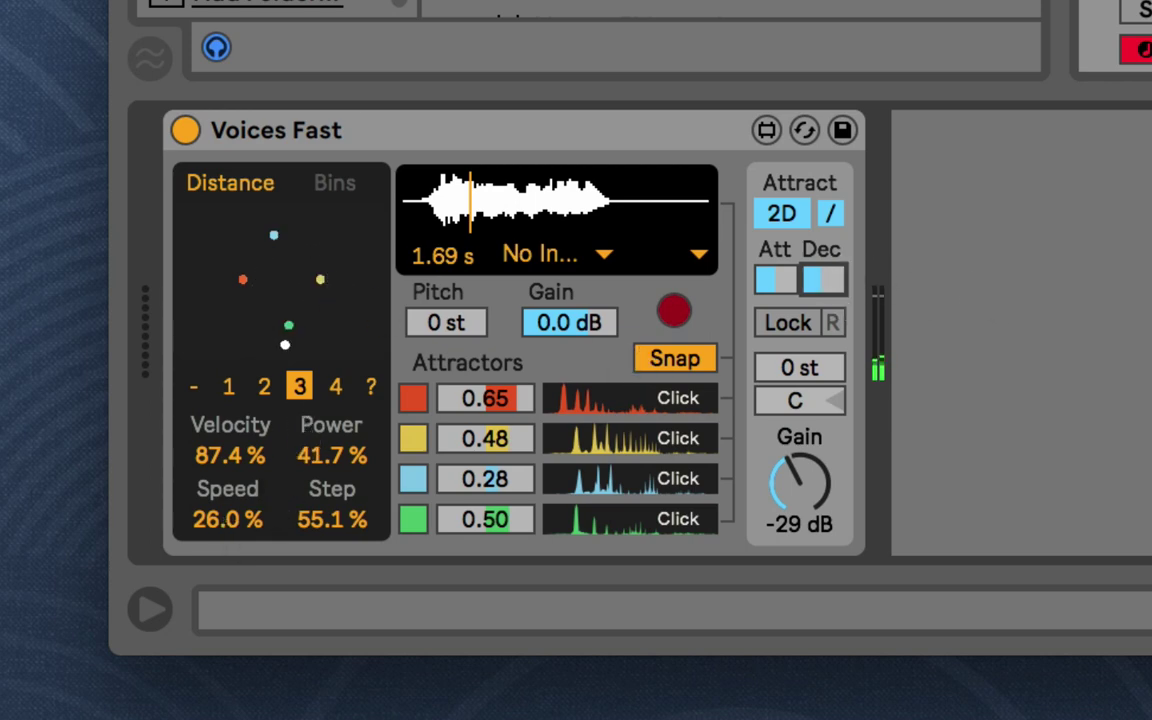
mouse_move(808, 488)
left_mouse_down()
mouse_move(808, 460)
mouse_move(810, 490)
left_mouse_up()
left_click(826, 282)
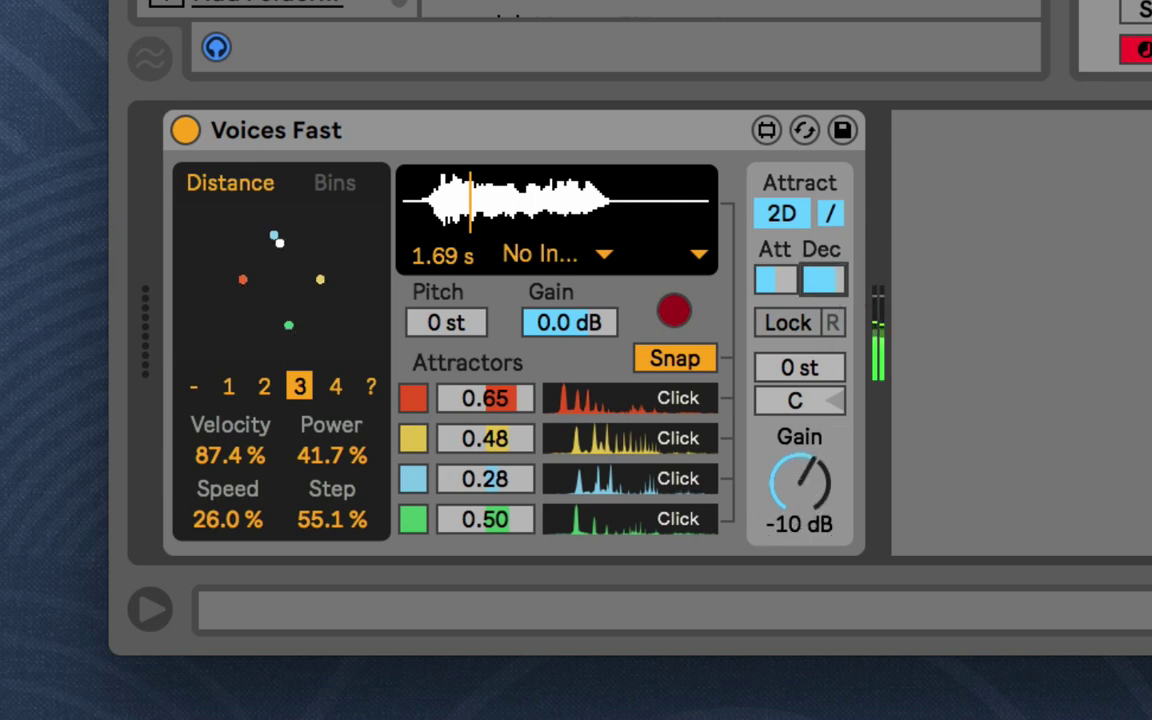
left_click(784, 280)
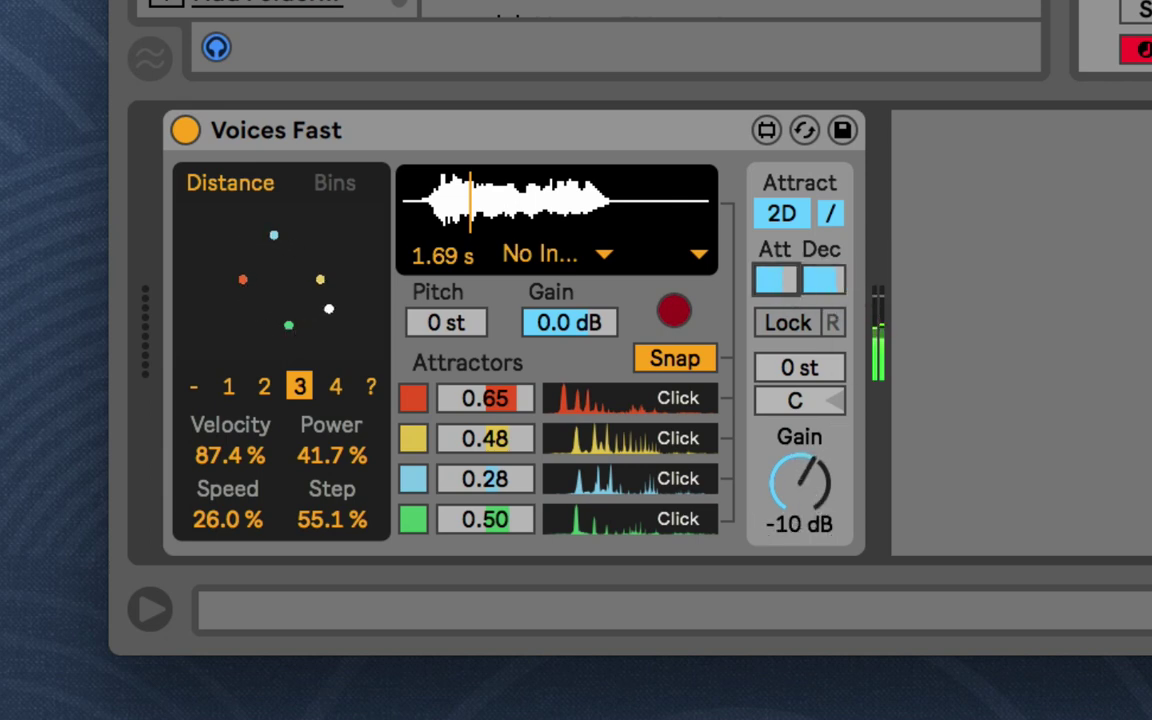
left_click(815, 286)
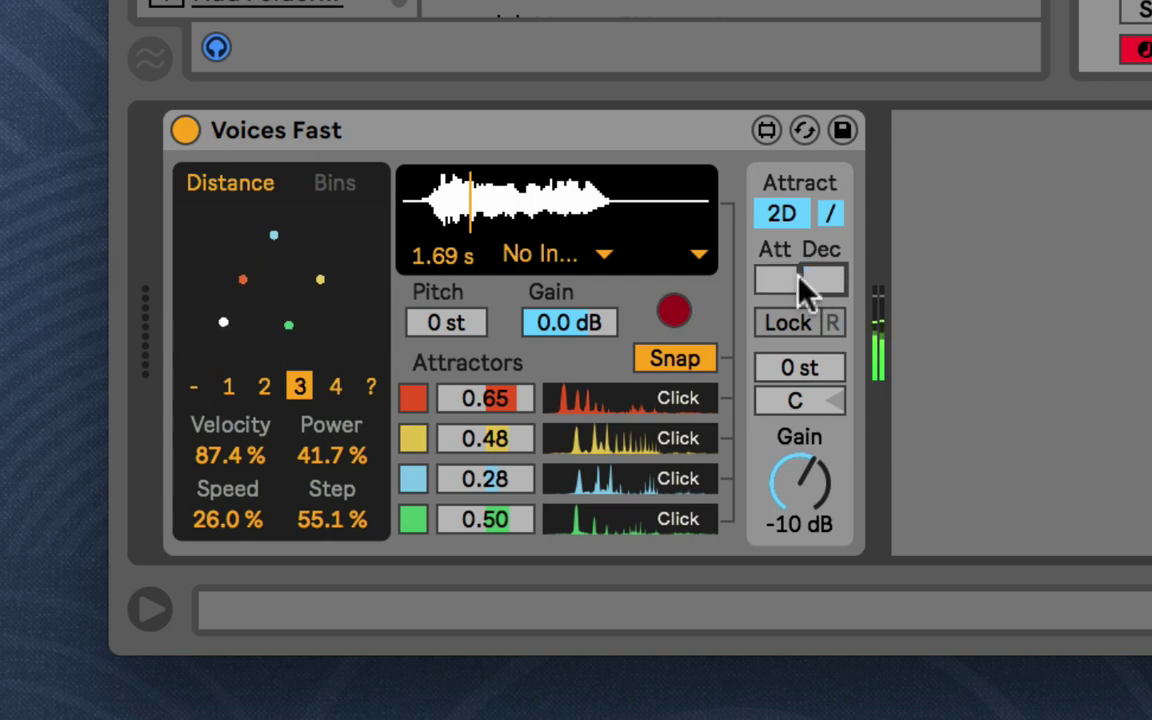
left_click(784, 282)
left_click(836, 283)
Lock attractor movement to the transport, try patterns 2 and ?, settle on pattern 1, and turn R off
left_click(793, 328)
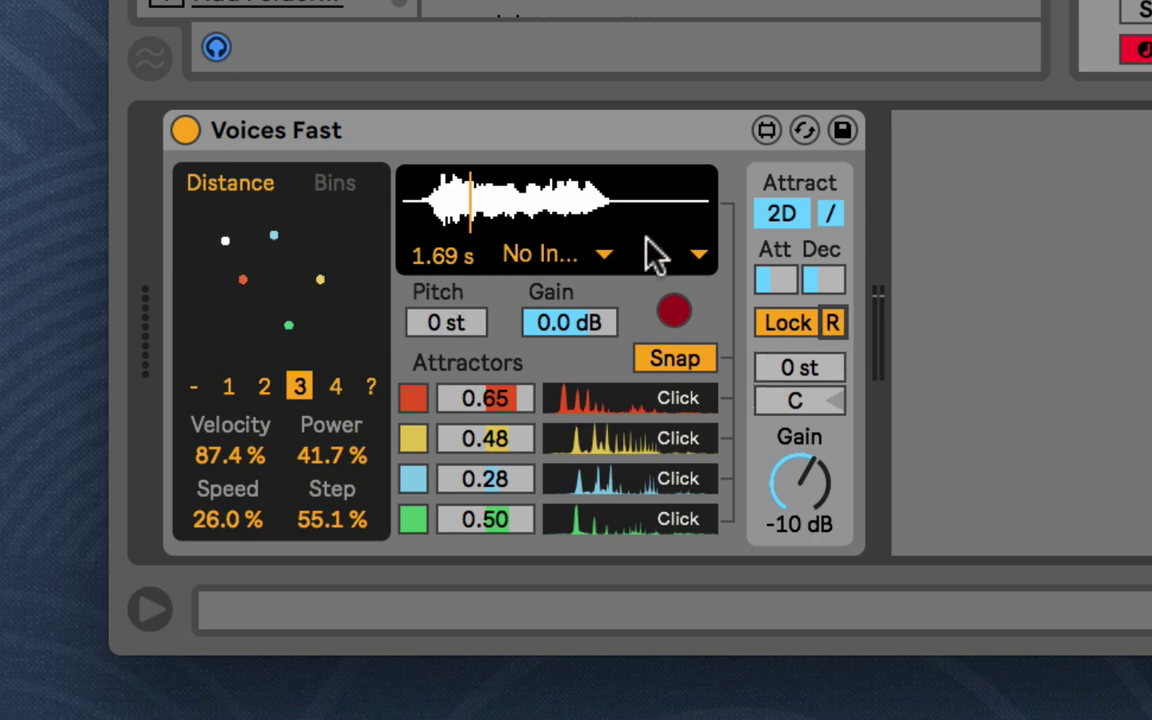
left_click(832, 322)
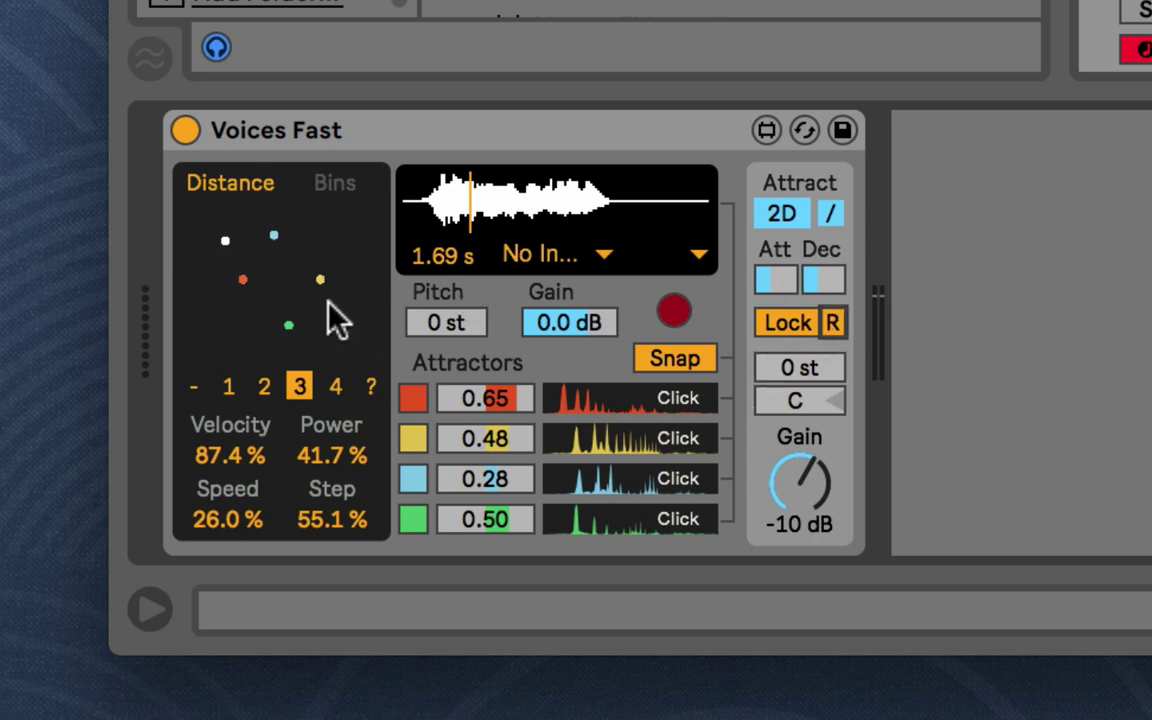
left_click(272, 386)
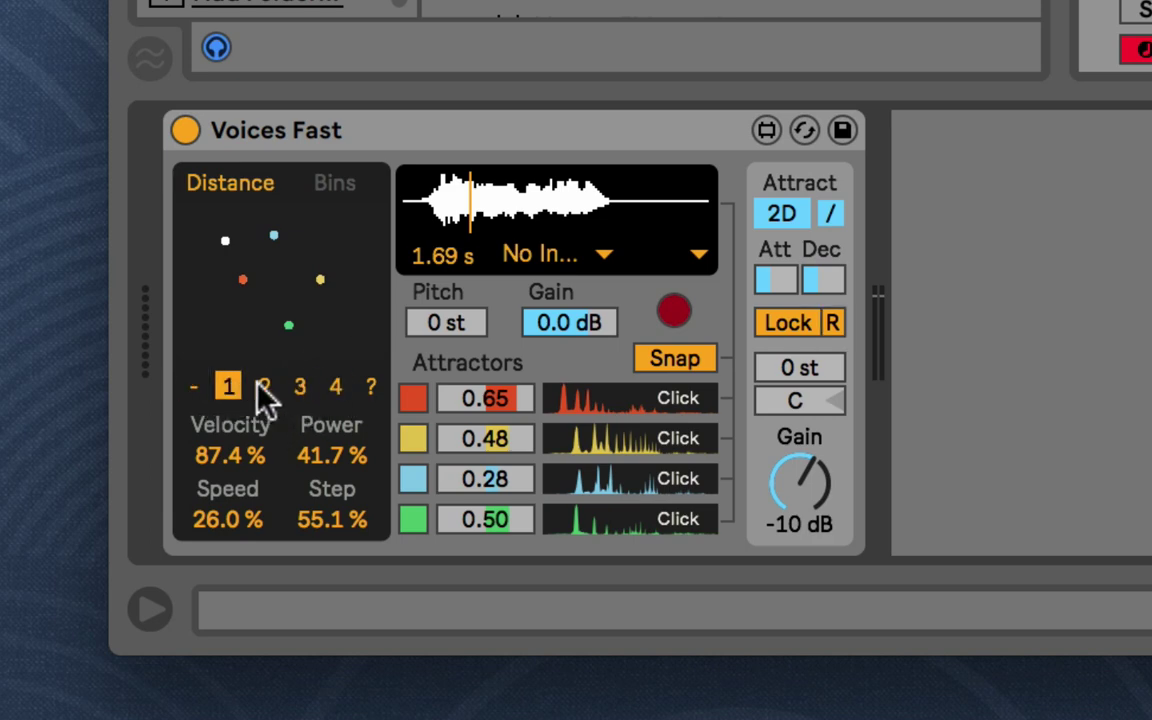
left_click(368, 386)
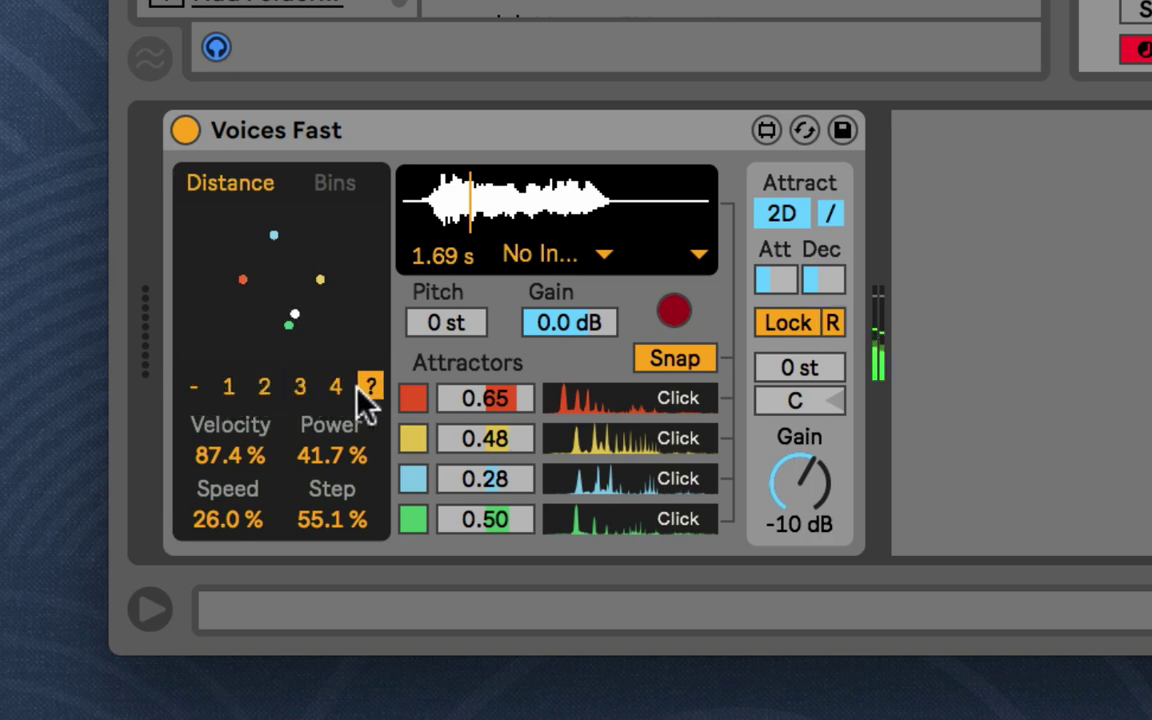
left_click(262, 388)
left_click(229, 387)
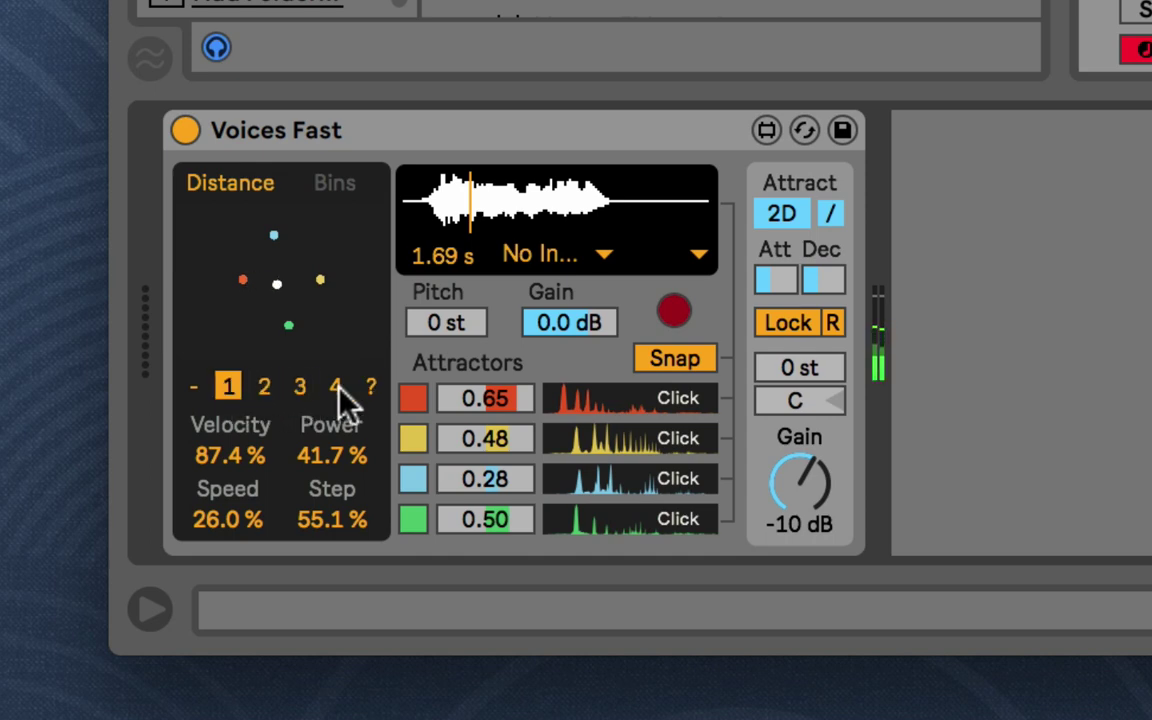
left_click(832, 325)
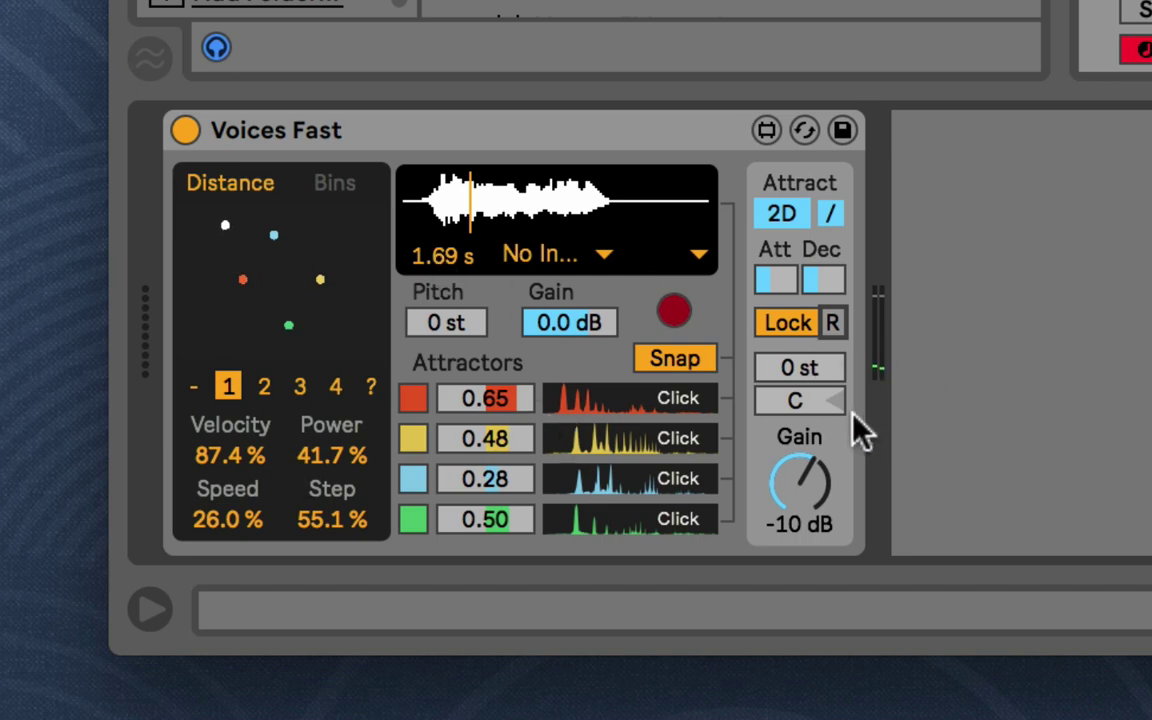
Turn Lock off, try +8 and -20 st transpositions before returning to 0 st, then adjust the pan
left_click(808, 322)
left_click_drag(803, 370, 803, 444)
key("Delete")
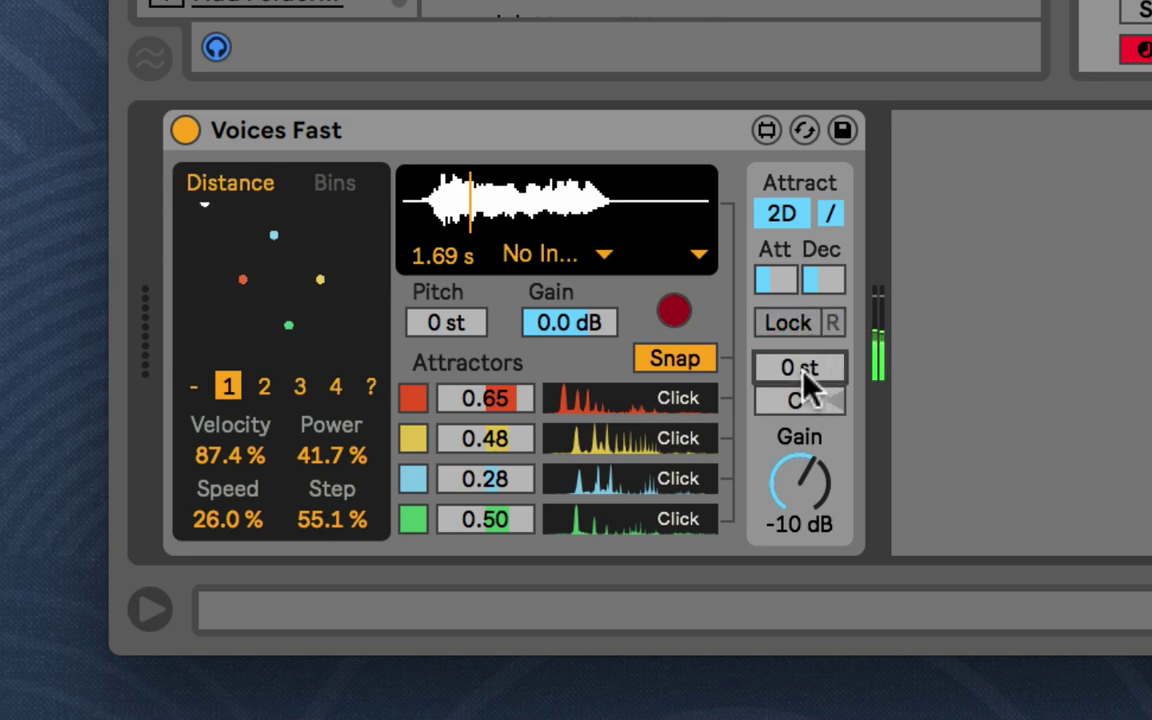
left_click_drag(803, 370, 803, 443)
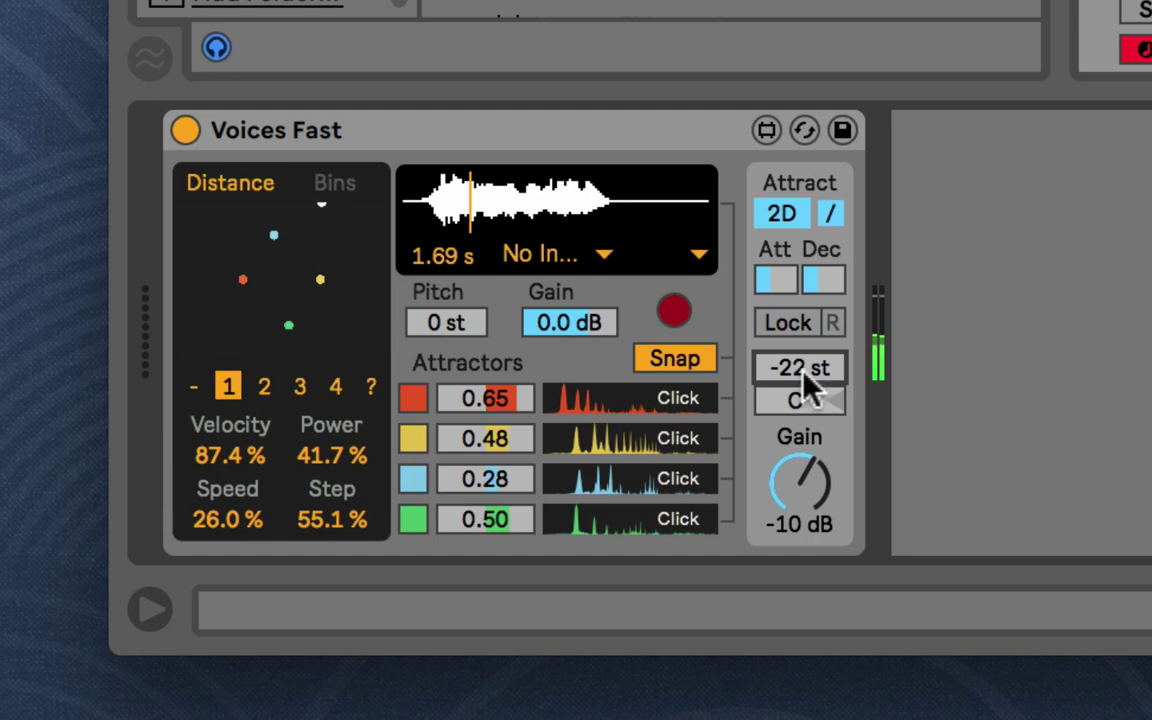
left_click_drag(779, 375, 805, 358)
key("Delete")
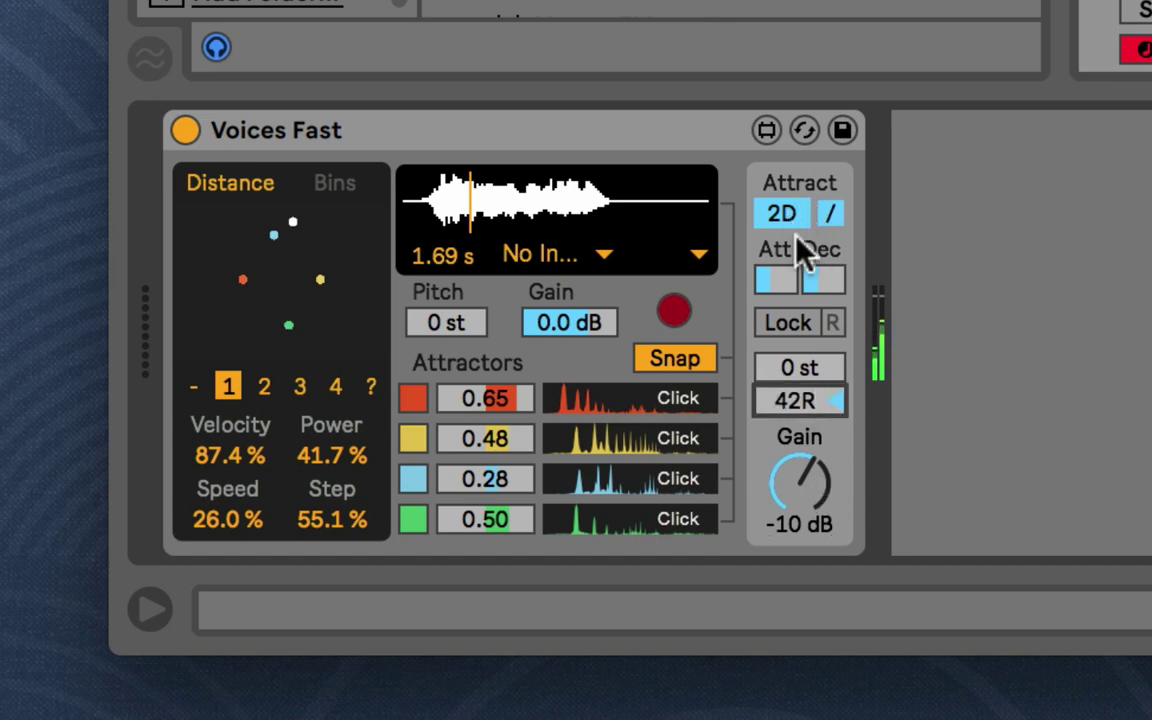
Lower the device gain to -24 dB, switch back to FFT mode, and shorten the attack smoothing
left_click(832, 540)
mouse_move(822, 540)
left_mouse_down()
mouse_move(822, 560)
mouse_move(810, 522)
left_mouse_up()
left_click(781, 215)
left_click_drag(790, 285, 800, 391)
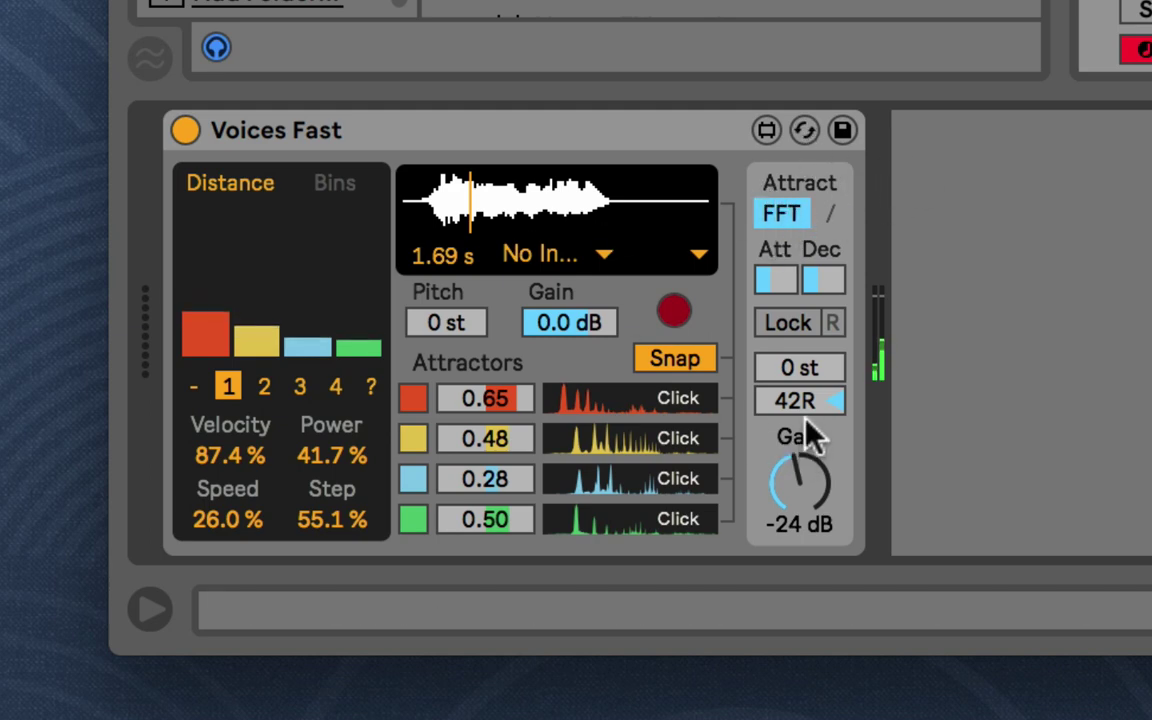
Try panning to 50L, re-centre the pan, and show the Info View for the Power parameter
double_click(835, 410)
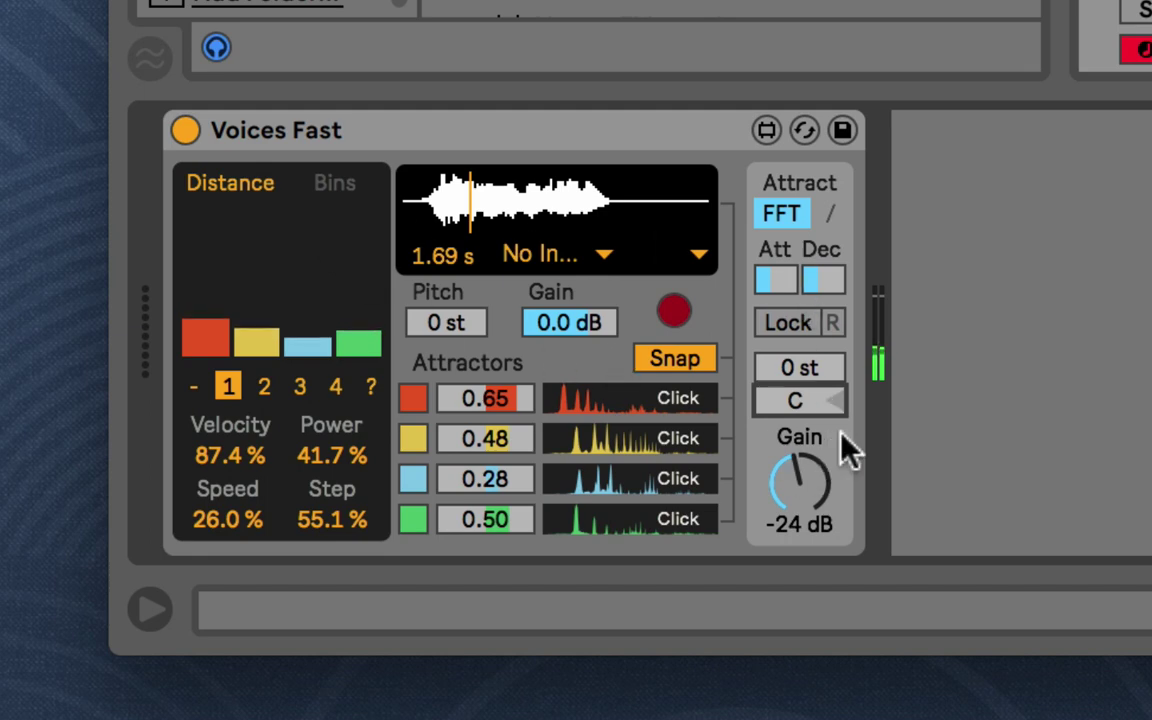
left_click_drag(818, 404, 818, 470)
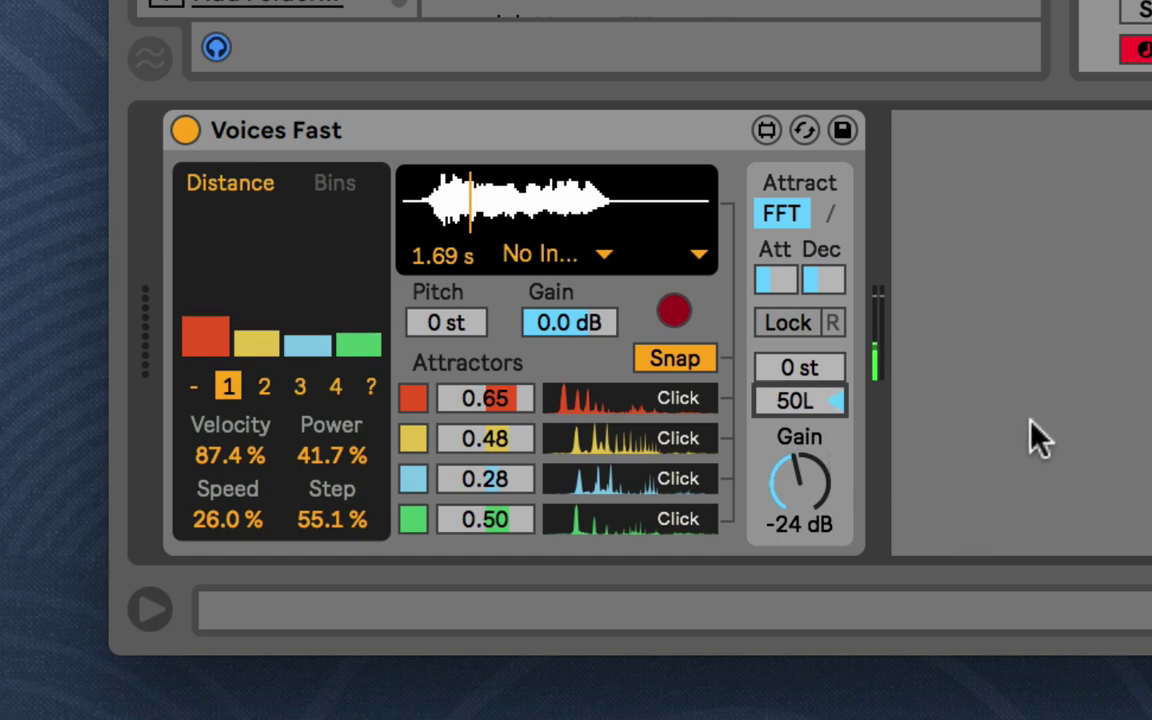
double_click(845, 411)
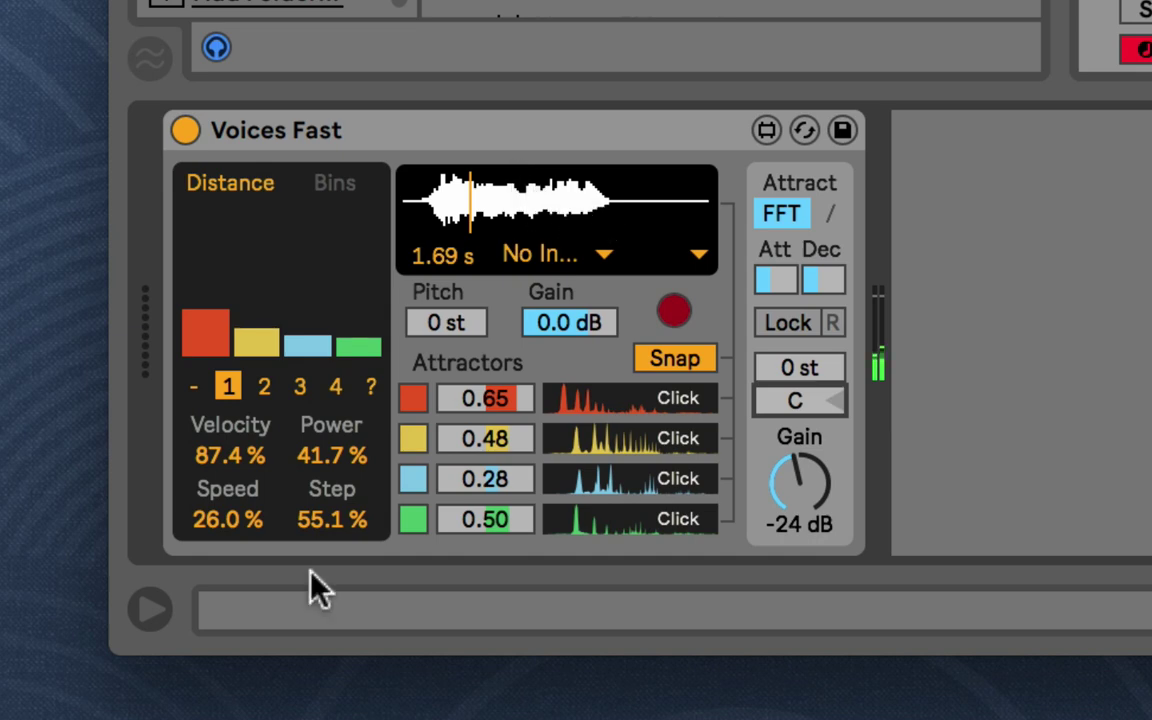
left_click(155, 610)
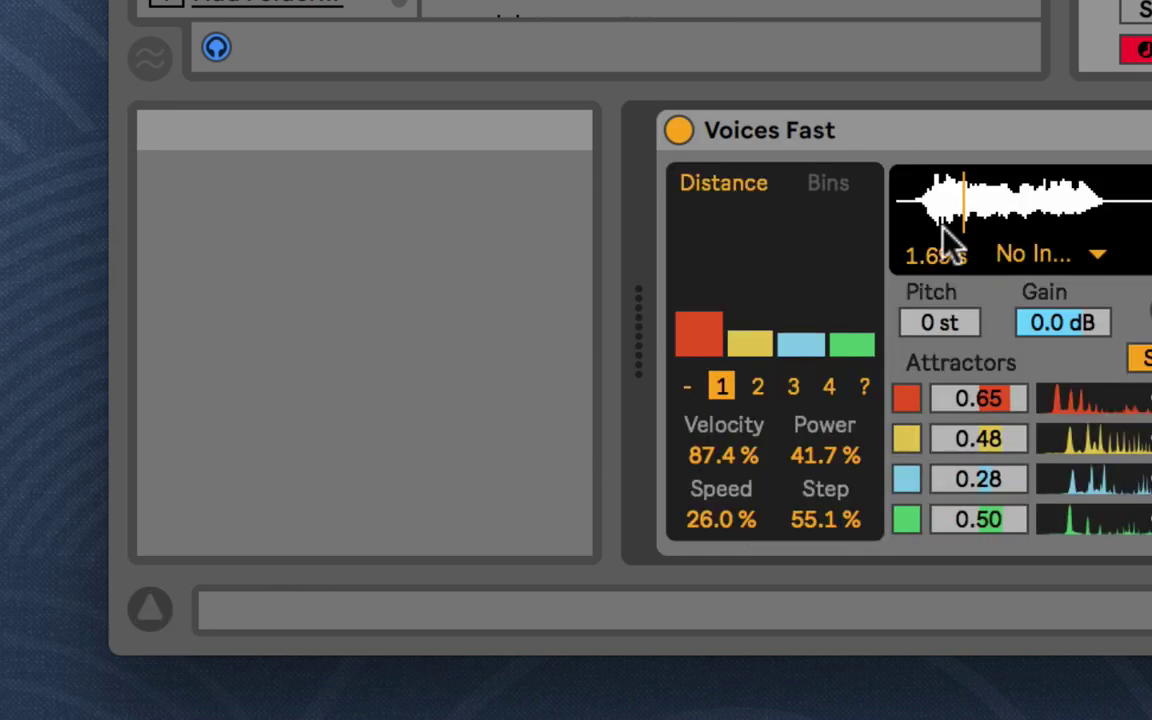
left_click(843, 456)
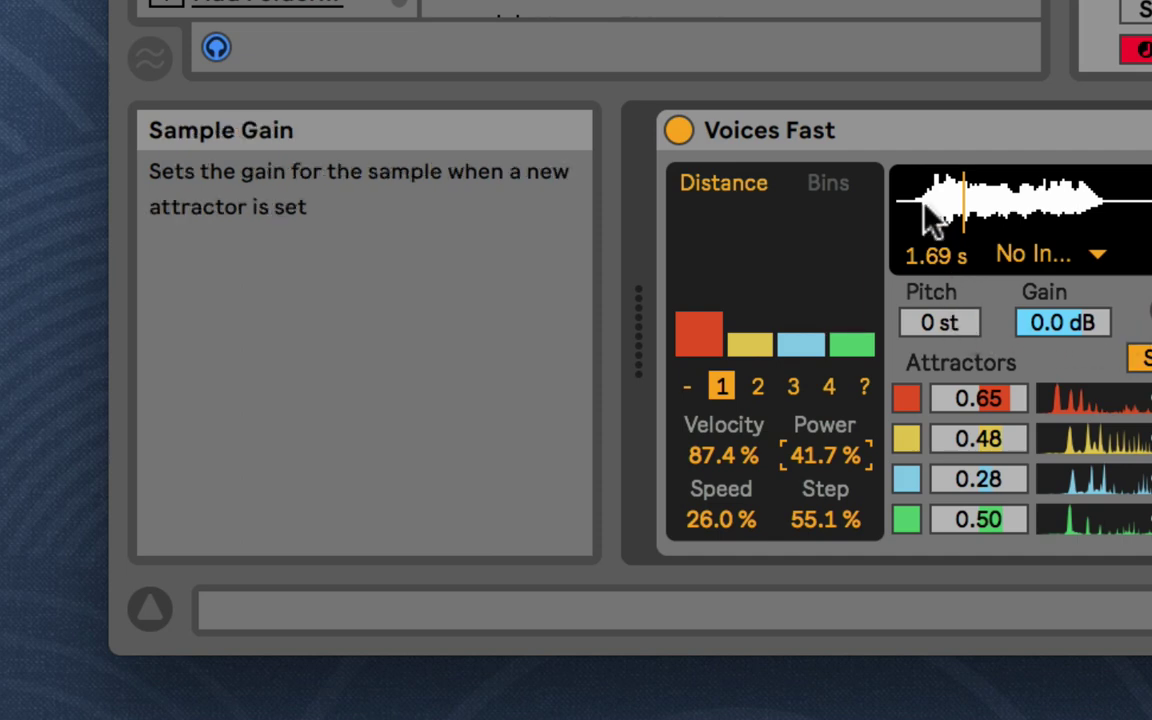